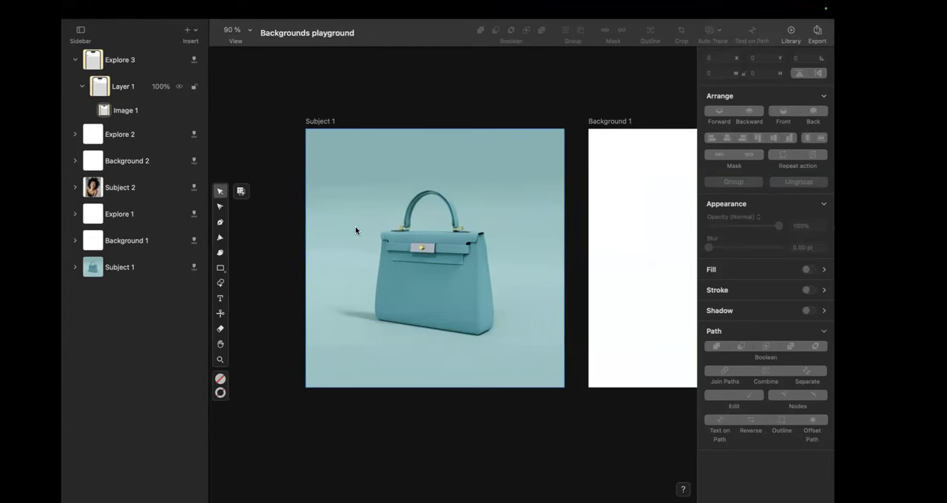
Step: Trace the handbag's left side with the Pen tool, from its bottom-left corner up around the curved top-left corner
scroll(405, 271, up, 5)
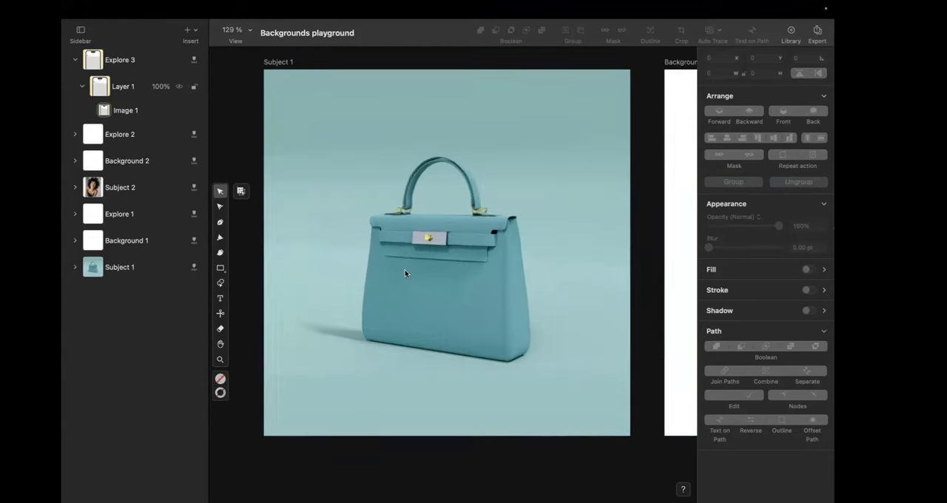
click(219, 222)
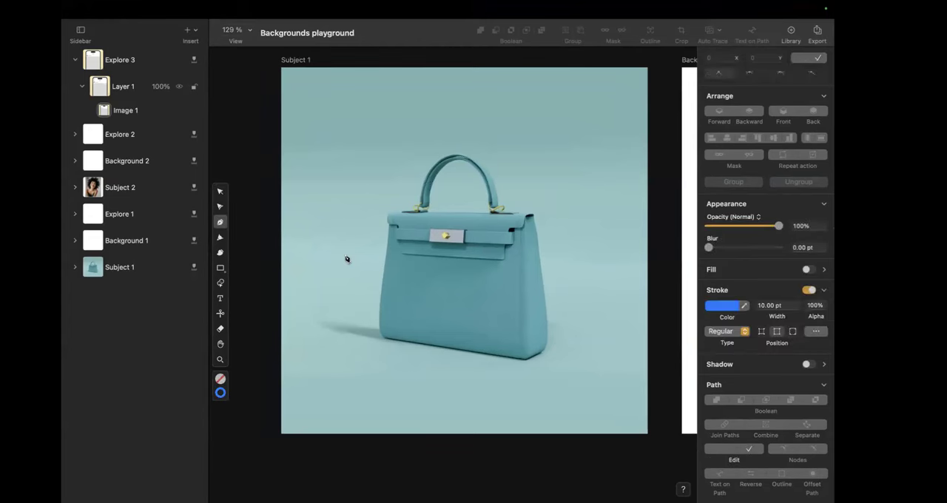
scroll(398, 242, up, 3)
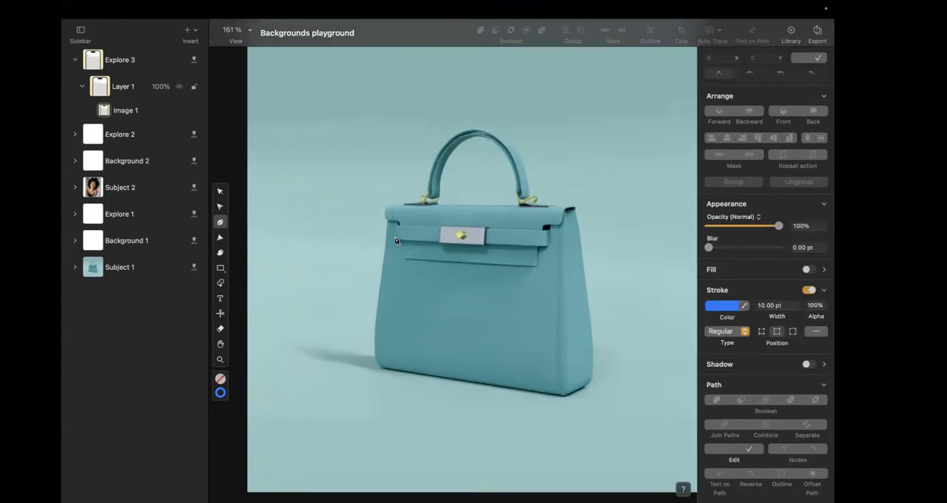
click(381, 378)
click(373, 356)
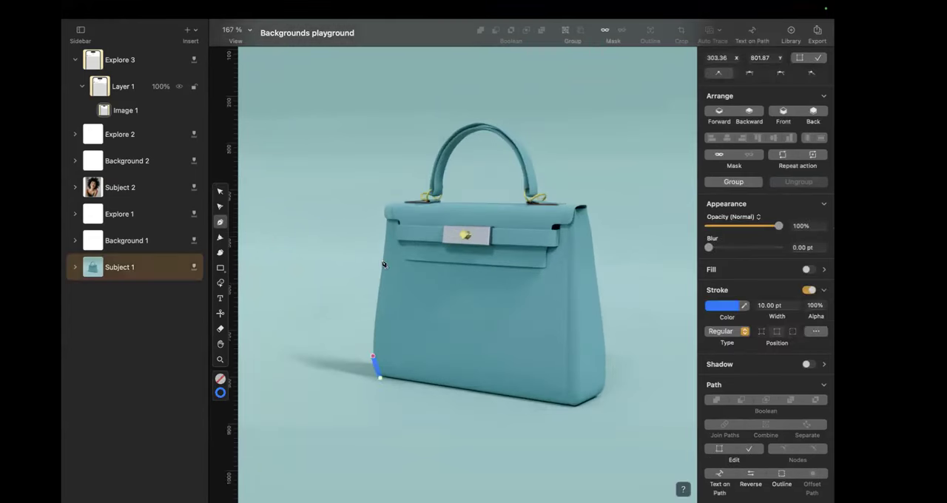
click(387, 221)
scroll(386, 209, up, 5)
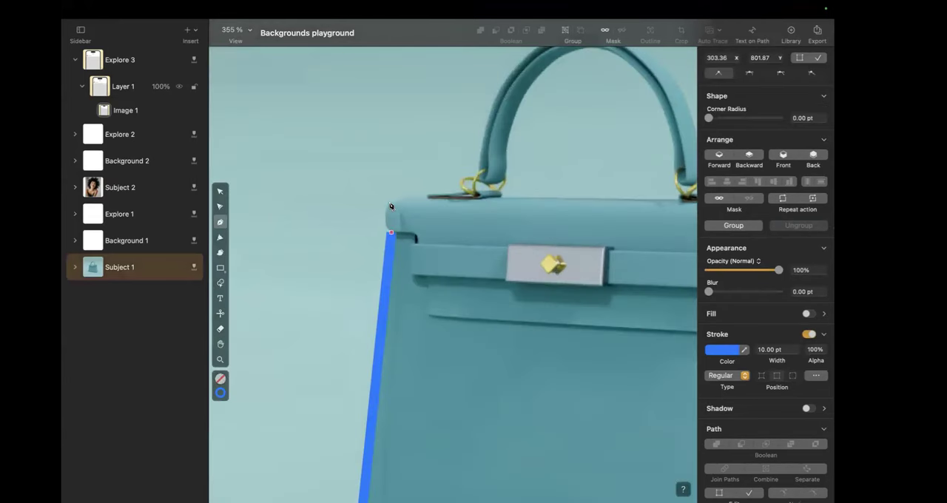
scroll(391, 206, up, 3)
drag(390, 202, 411, 199)
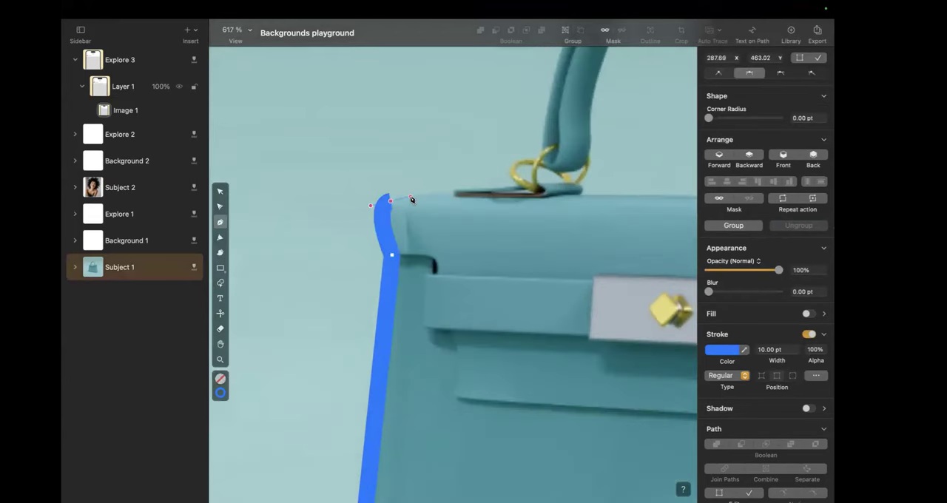
Step: Continue the path along the bag's top edge and curve it over the handle's left gold ring
scroll(412, 199, right, 3)
click(427, 200)
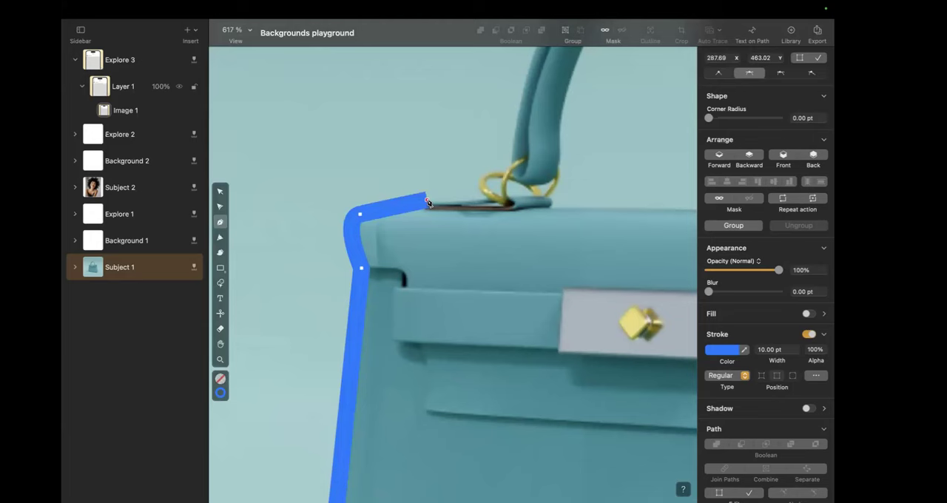
click(484, 196)
drag(501, 168, 515, 169)
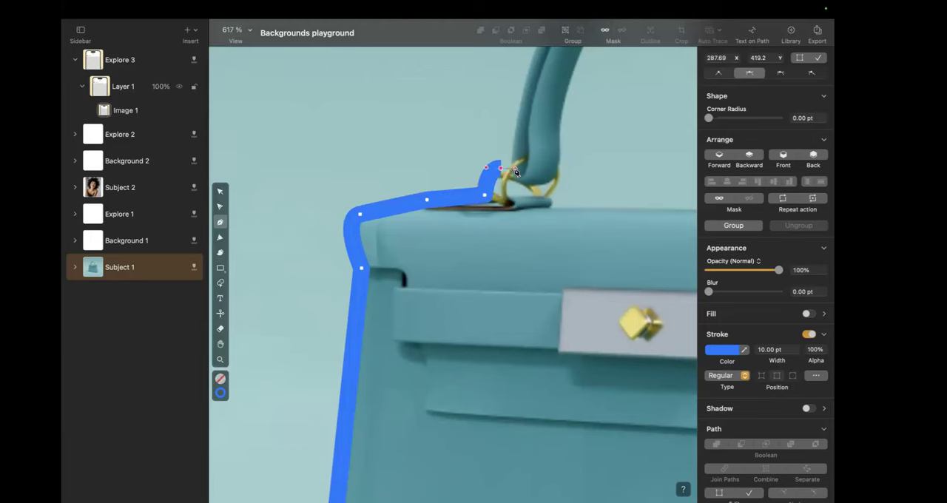
Step: Curve the path over the handle's arch and bring it down to the handle's right base
scroll(516, 171, down, 5)
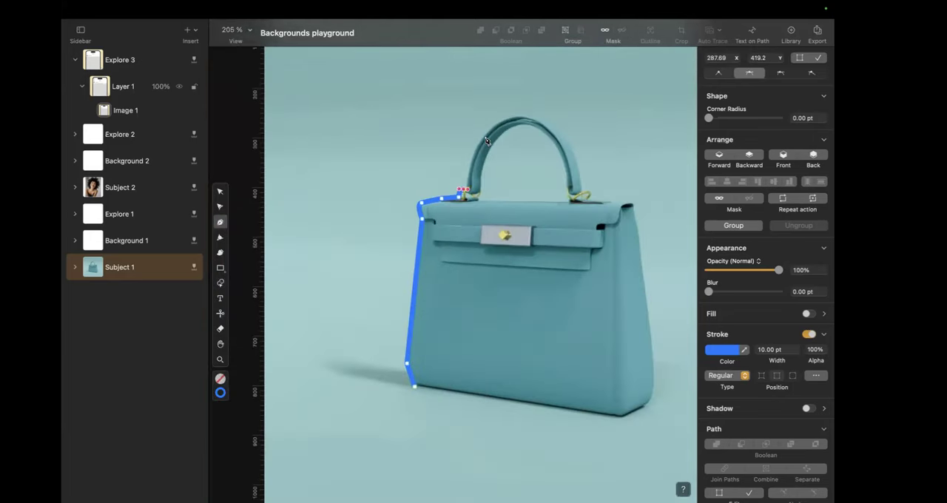
drag(517, 117, 560, 116)
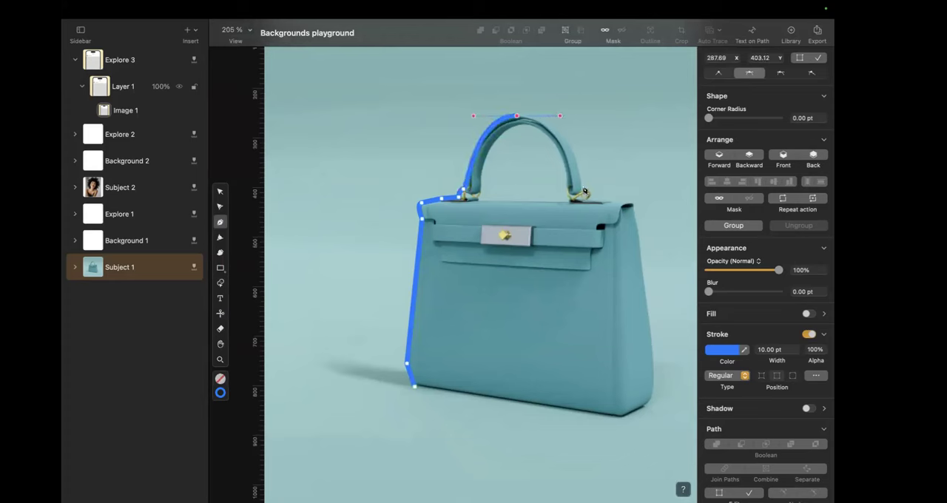
click(584, 189)
scroll(585, 191, right, 2)
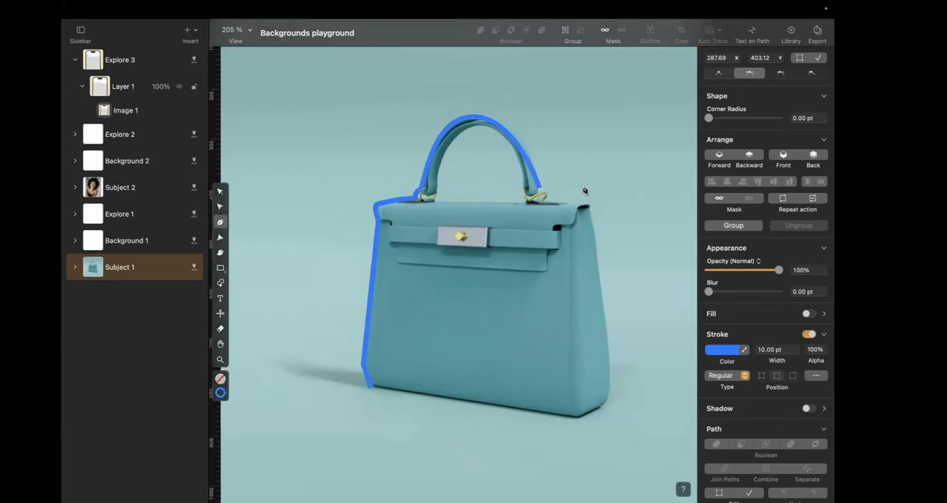
click(538, 200)
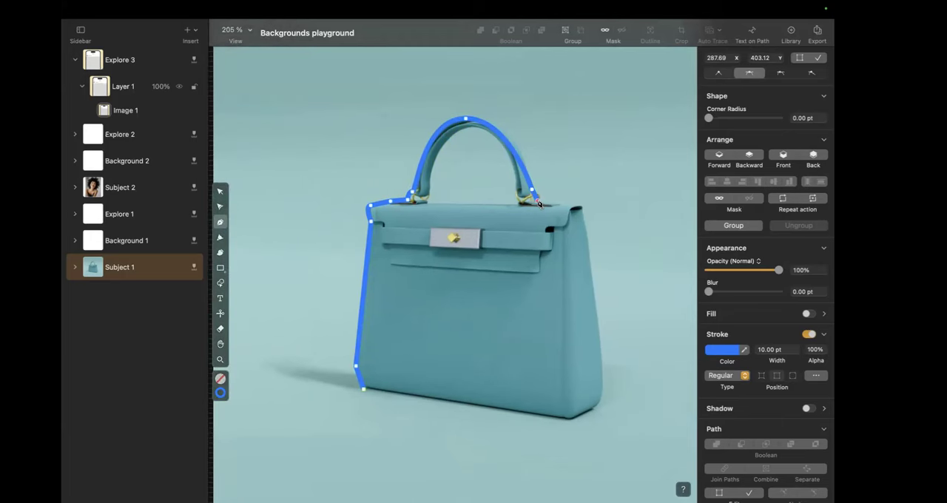
Step: Complete the outline across the top-right edge, down the right side and along the base, closing it at the starting point
click(584, 203)
click(598, 400)
click(560, 421)
click(363, 389)
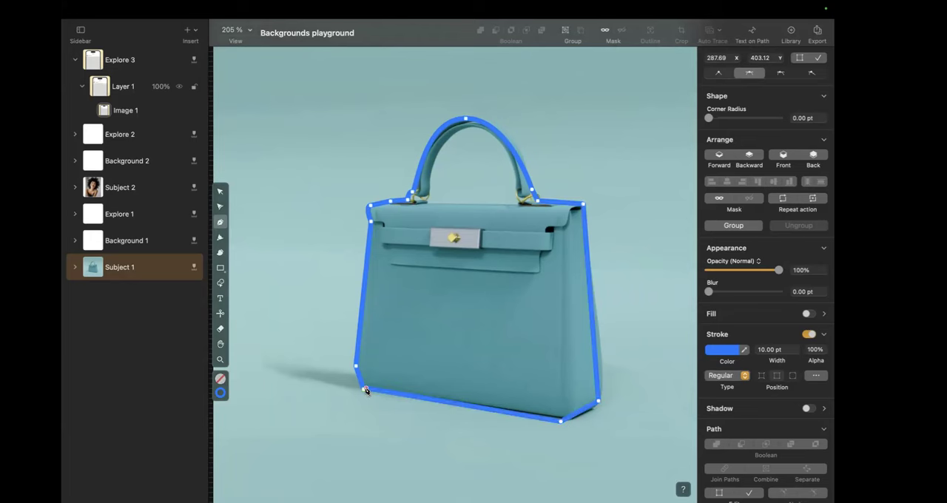
scroll(367, 390, up, 3)
key(super+z)
click(363, 391)
scroll(363, 391, down, 10)
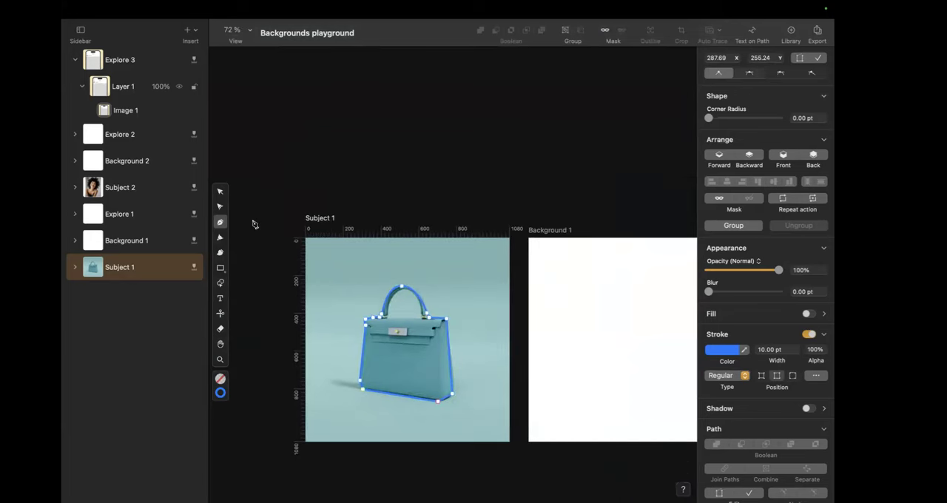
Step: Select the finished handbag outline and enable its blue #3395FF fill
click(219, 193)
scroll(415, 382, up, 5)
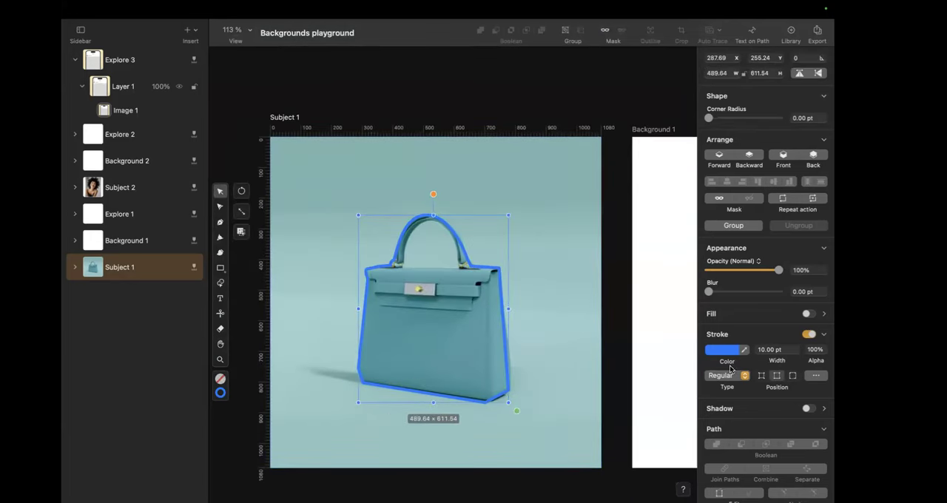
click(808, 314)
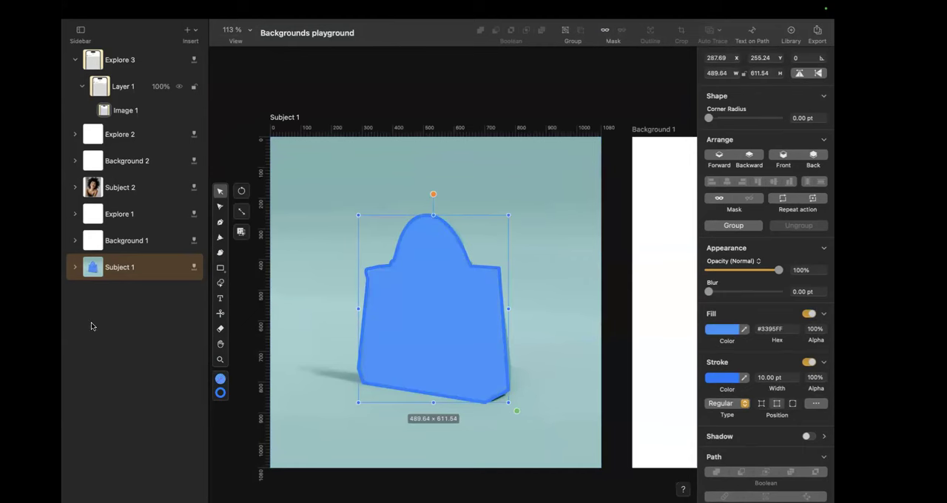
Step: Place Curve 1 below Image 1 in the Subject 1 layer, mask the photo to the outline and inspect the cutout's handle area
click(75, 268)
drag(123, 317, 120, 345)
click(606, 31)
scroll(429, 248, down, 5)
click(532, 252)
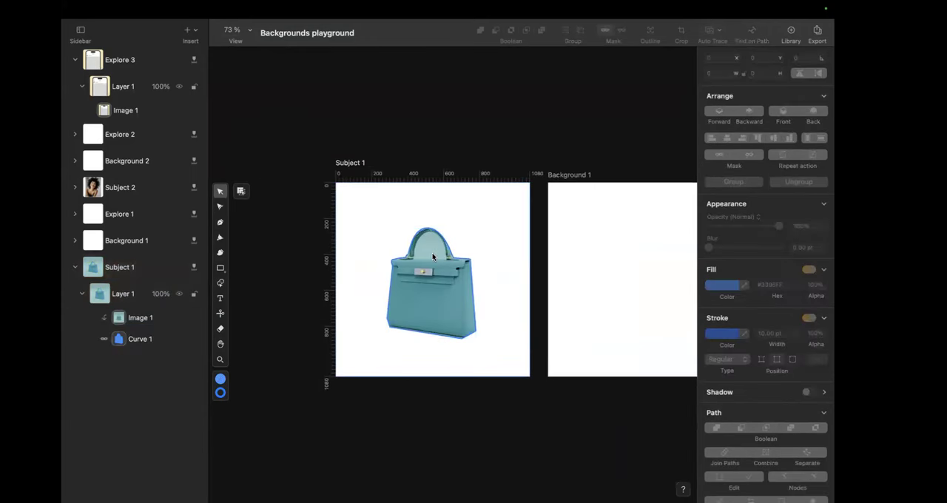
scroll(433, 257, up, 6)
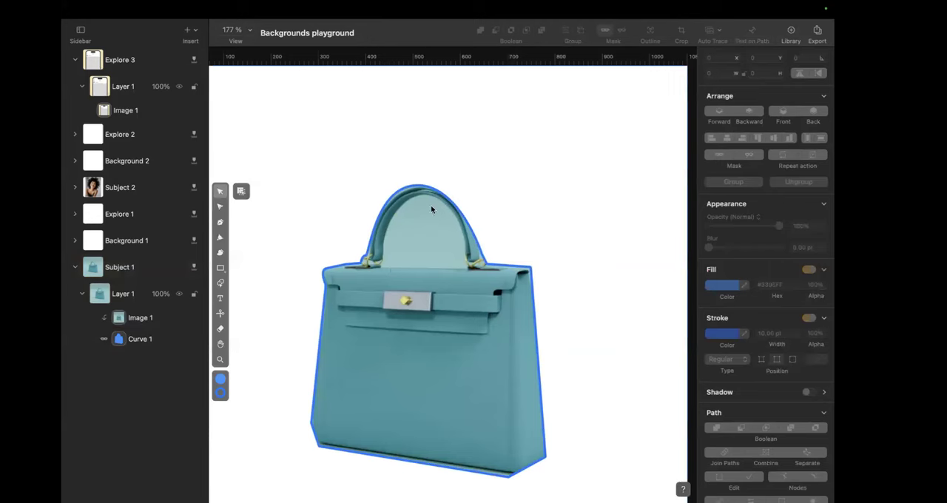
scroll(436, 243, down, 3)
scroll(436, 243, up, 10)
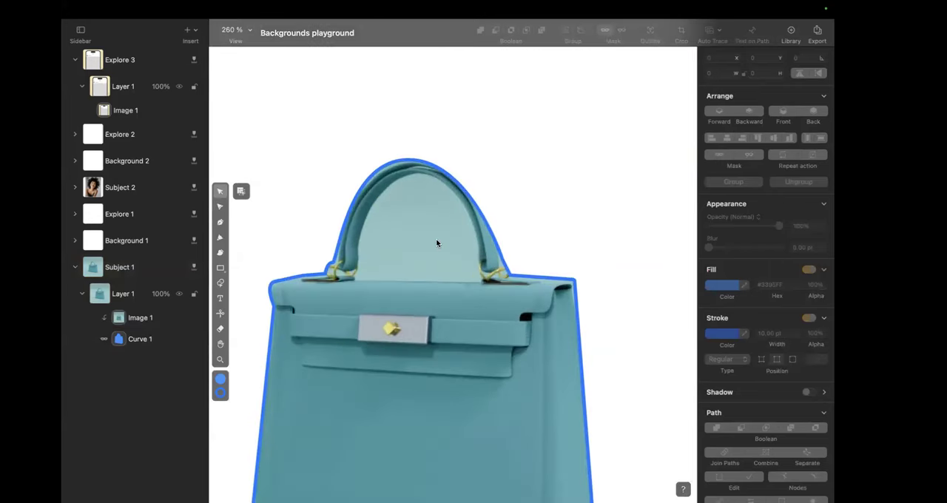
scroll(539, 284, down, 8)
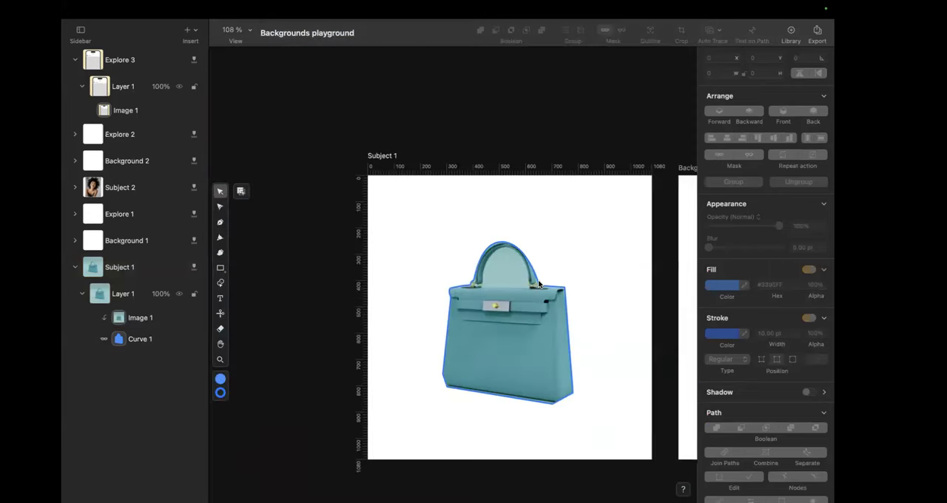
Step: Undo the masking and delete the traced Curve 1 from the Subject 1 artboard
click(459, 312)
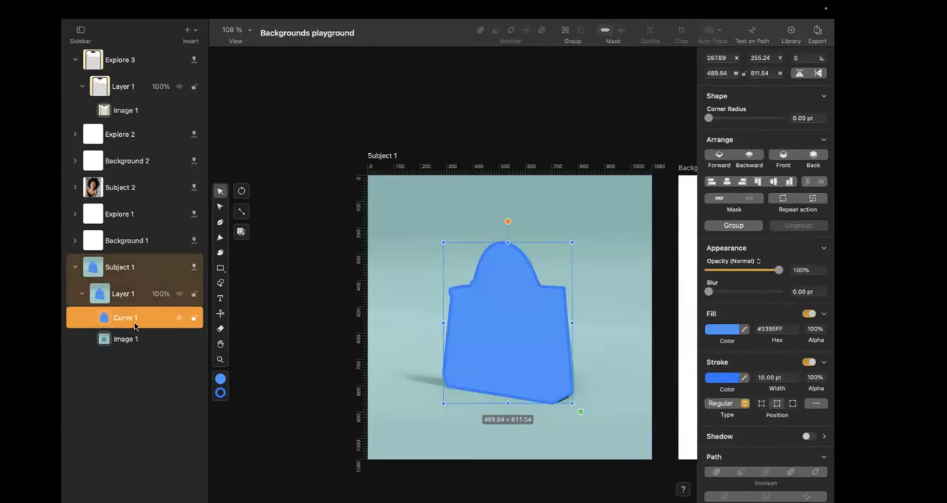
scroll(137, 318, right, 2)
scroll(389, 332, right, 1)
scroll(149, 321, left, 2)
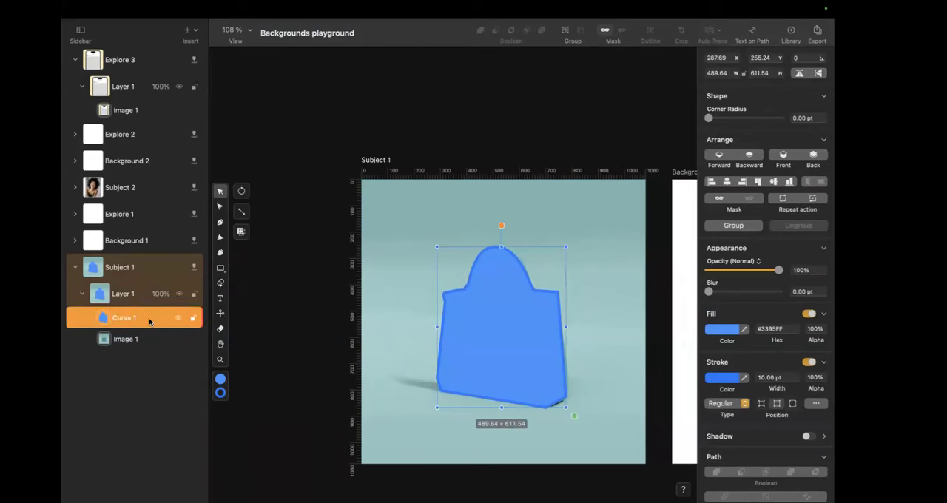
key(Delete)
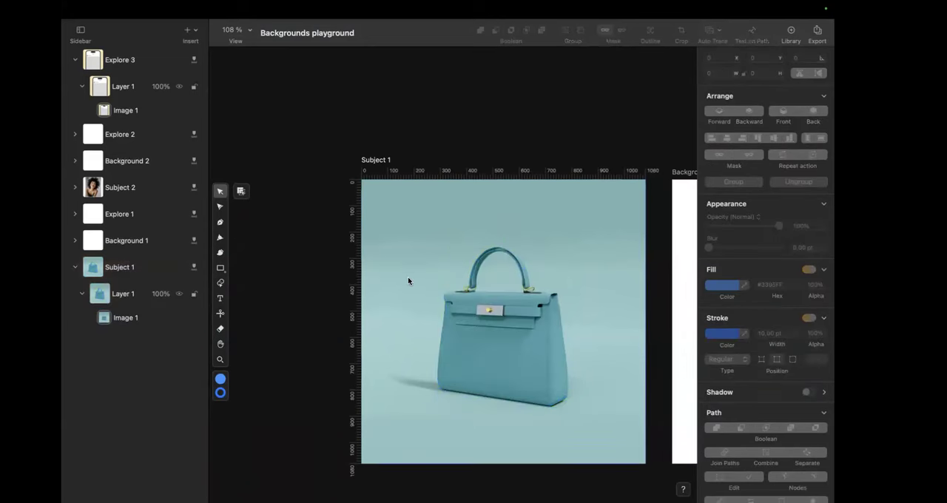
Step: Copy the handbag photo from the Subject 1 artboard into the Background 1 artboard
scroll(408, 277, down, 3)
scroll(385, 299, up, 2)
scroll(387, 302, down, 2)
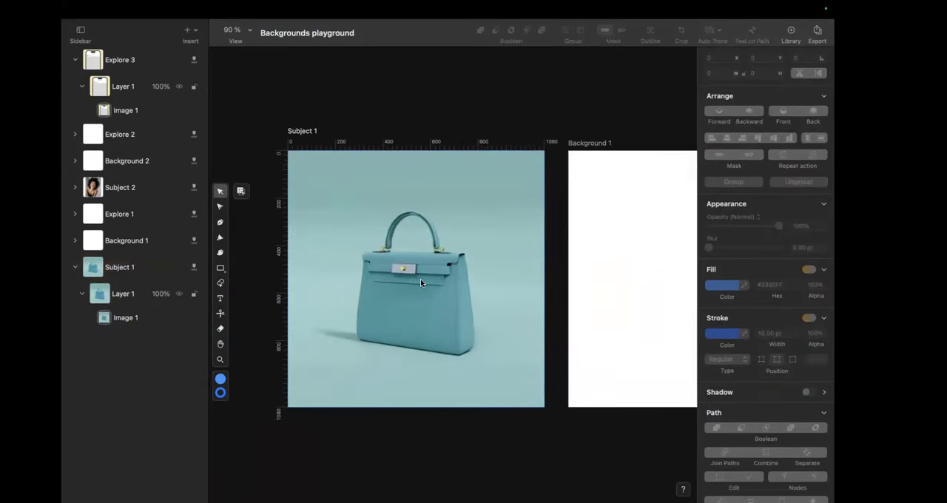
click(420, 279)
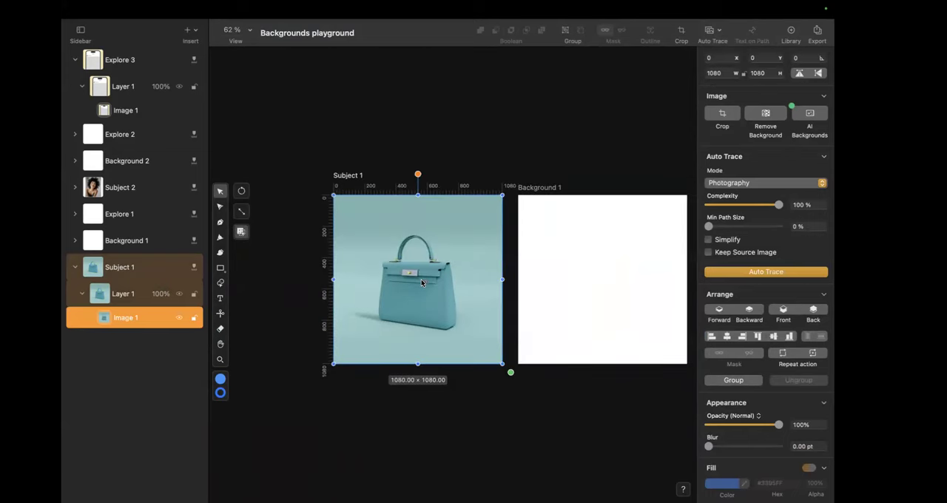
scroll(421, 279, right, 3)
click(440, 189)
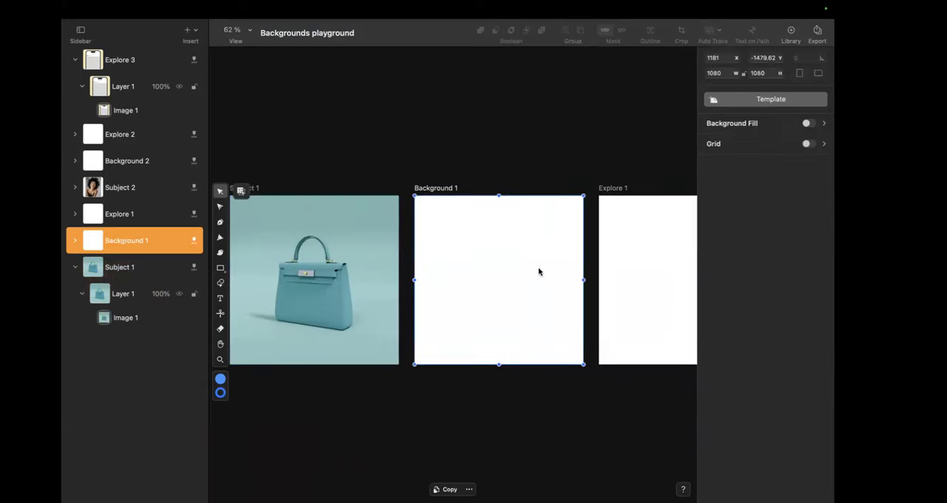
scroll(538, 271, up, 2)
key(super+v)
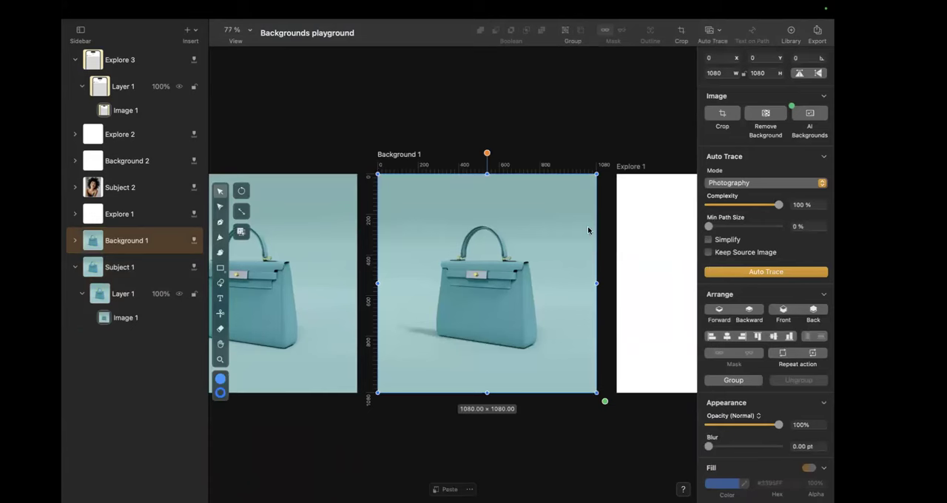
Step: Generate AI backgrounds for the copied handbag photo using the multicoloured gradient style from the Minimalist category
click(806, 113)
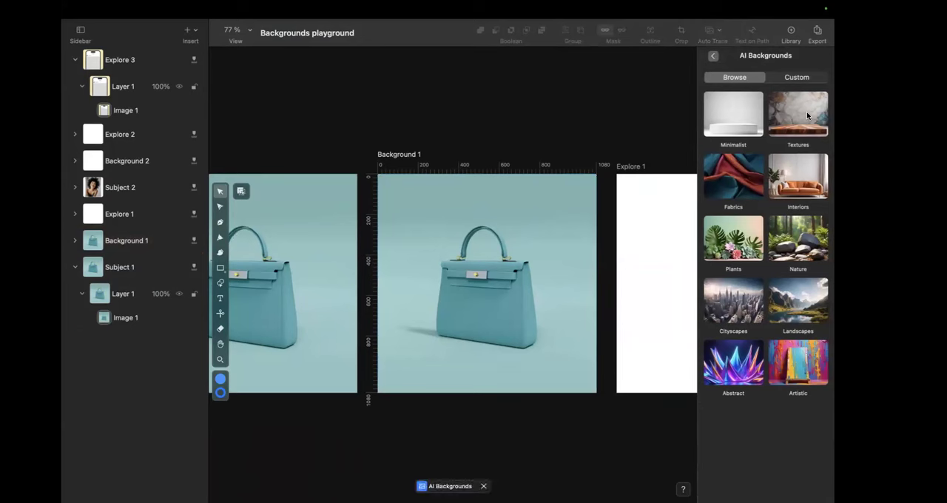
click(730, 122)
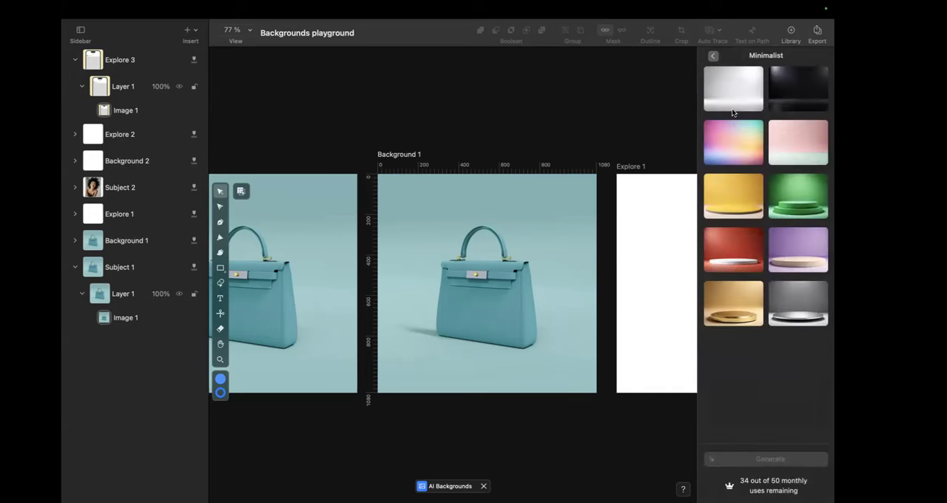
click(734, 155)
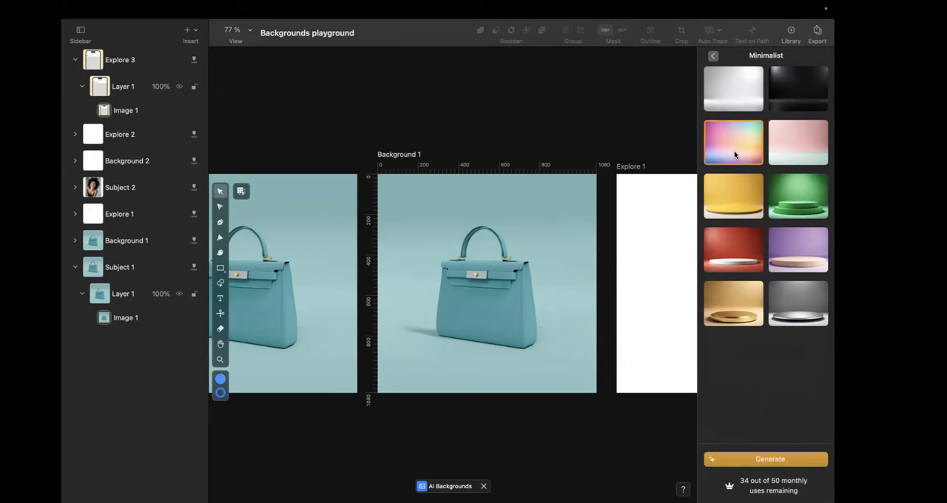
click(745, 460)
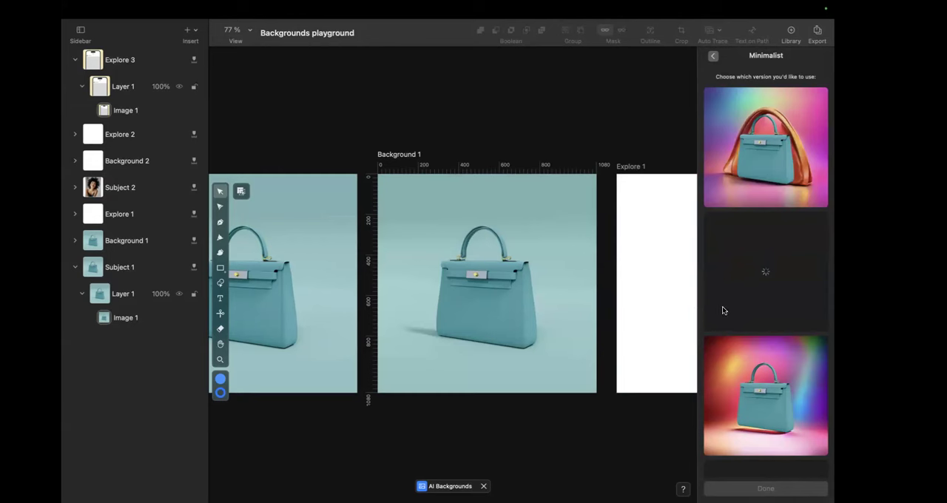
Step: Compare the generated versions, select the fourth one for the Background 1 photo and inspect the bag's base up close
scroll(722, 307, down, 3)
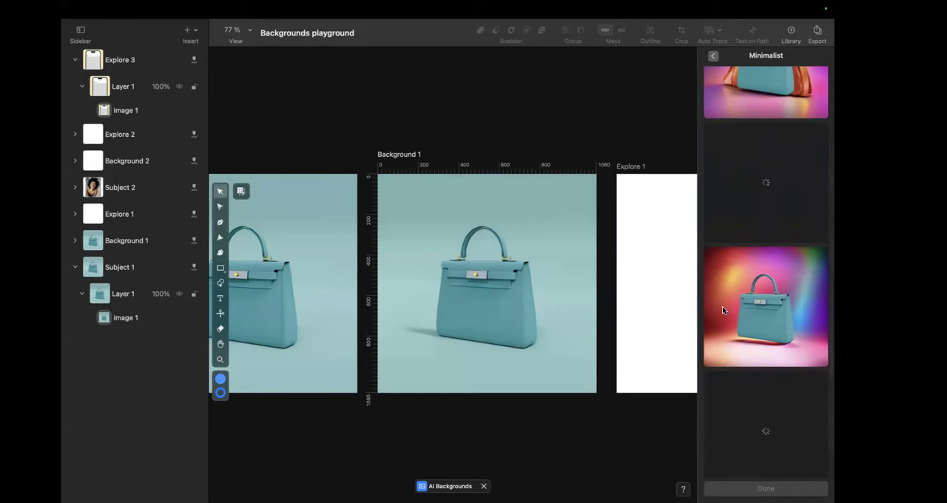
scroll(722, 306, down, 1)
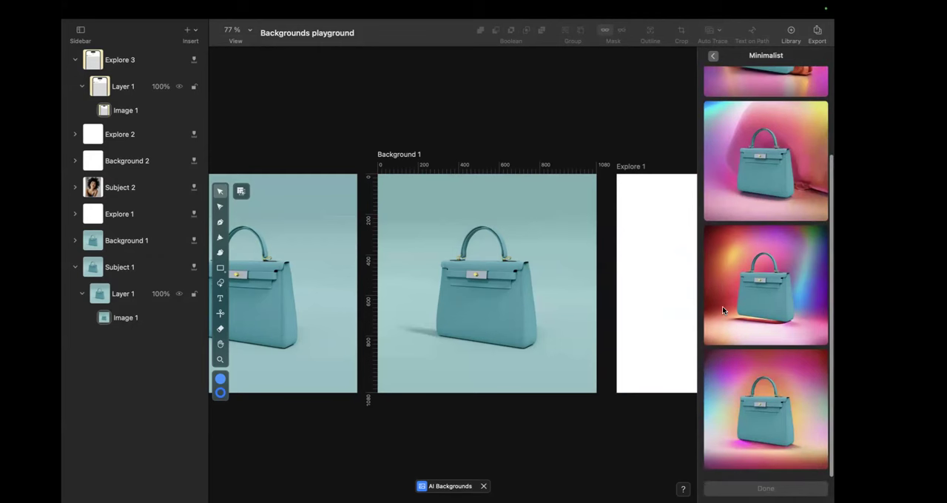
click(735, 295)
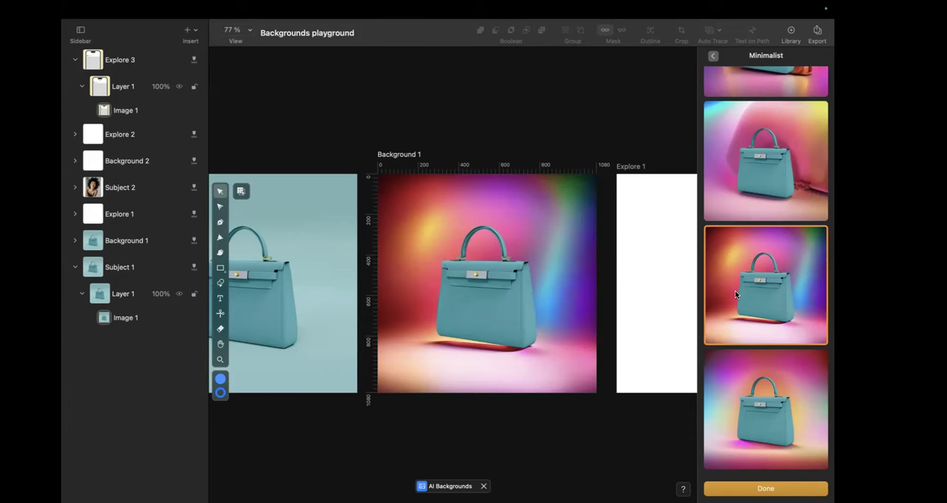
click(746, 410)
scroll(504, 346, up, 5)
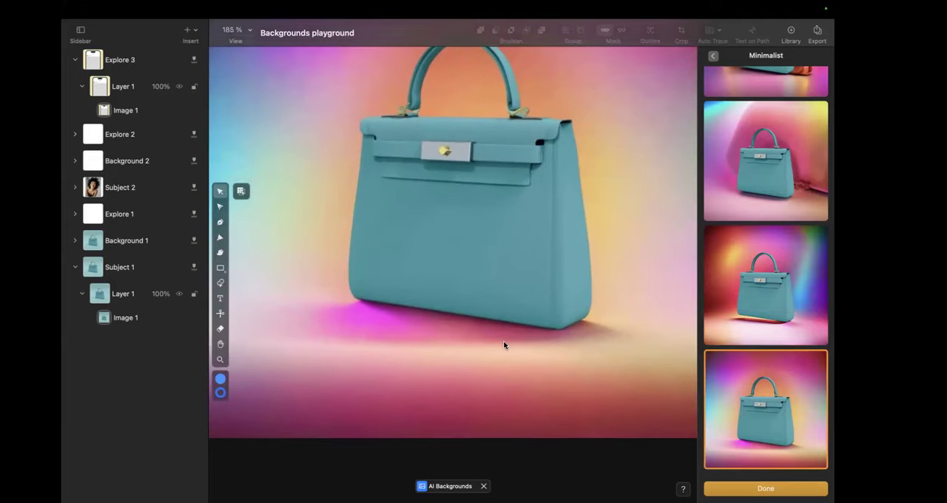
Step: Examine the bag's edges, handle and base shadow on the gradient background and compare it with the other generated versions
scroll(504, 346, up, 4)
scroll(504, 346, down, 2)
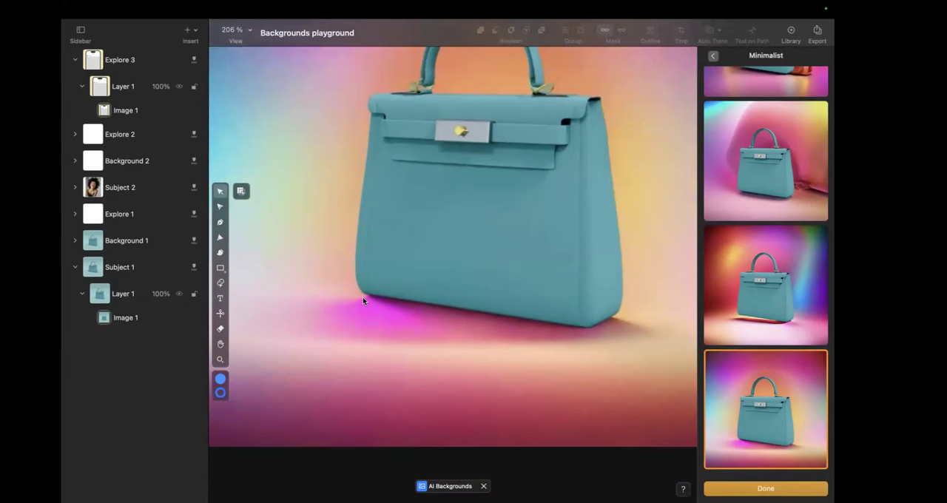
scroll(363, 298, down, 4)
scroll(362, 297, up, 2)
scroll(401, 196, up, 2)
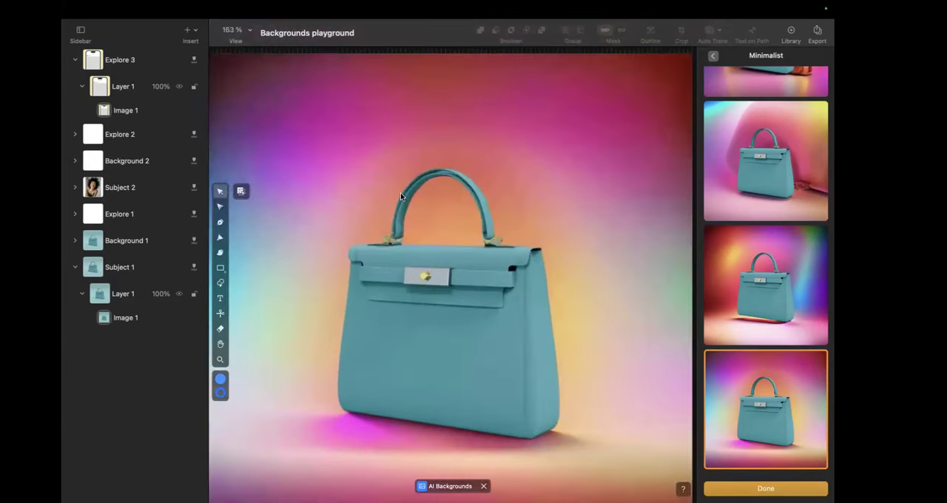
scroll(567, 238, down, 3)
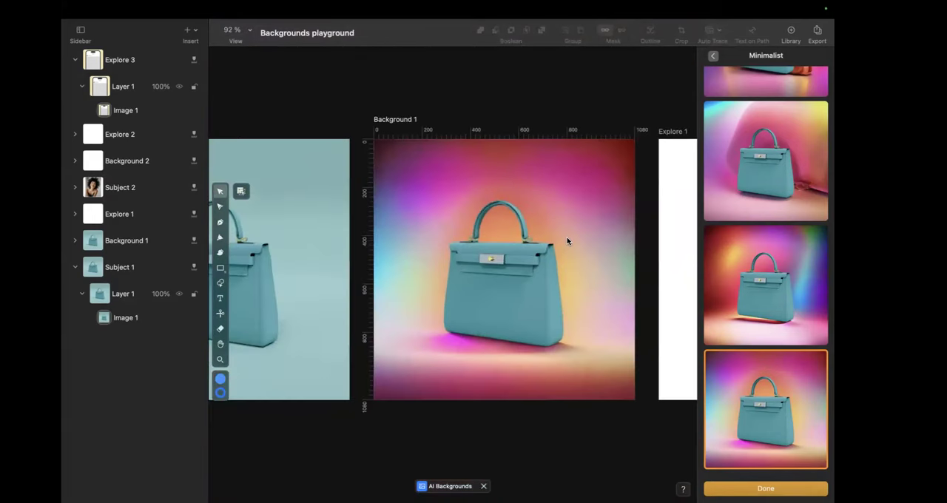
scroll(568, 240, right, 1)
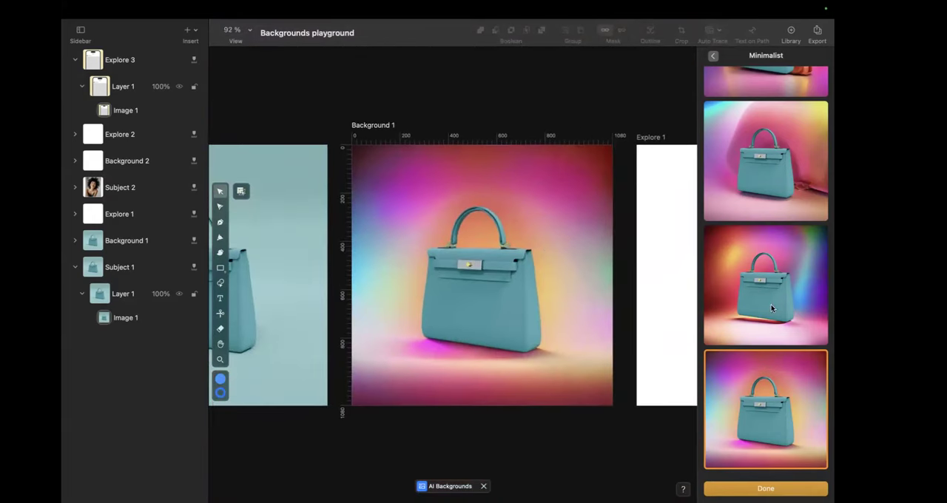
scroll(768, 315, down, 2)
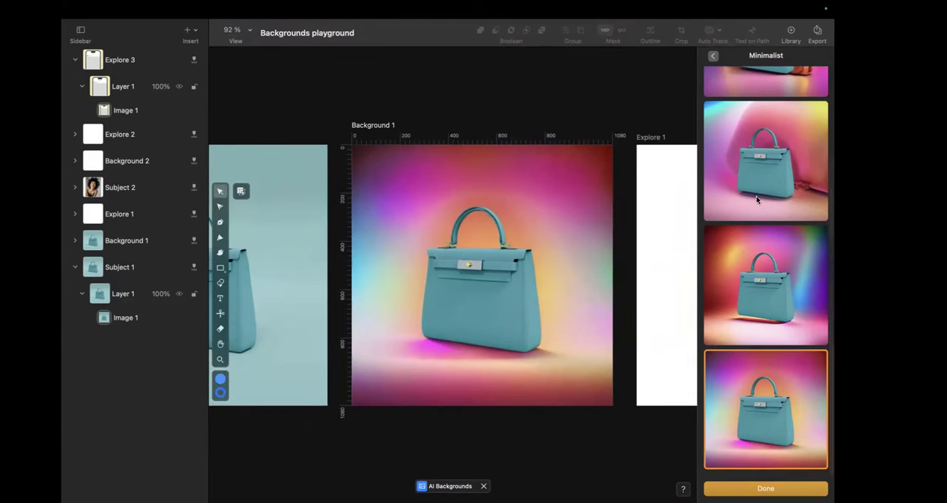
scroll(758, 200, up, 1)
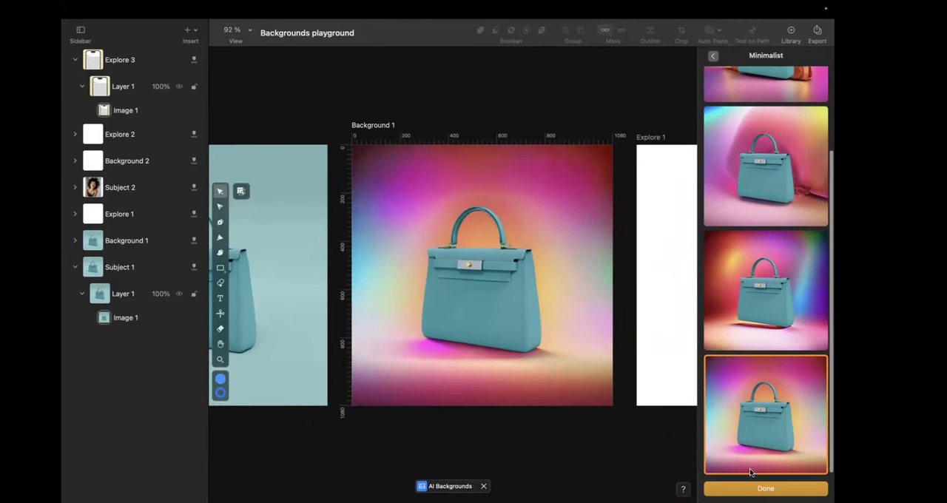
Step: Discard the generated gradient backgrounds and return to the AI background categories
click(712, 57)
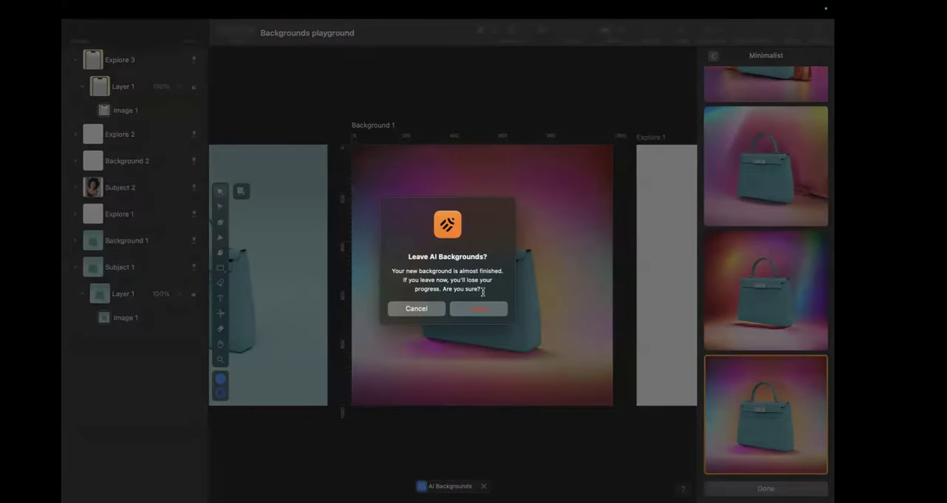
click(474, 309)
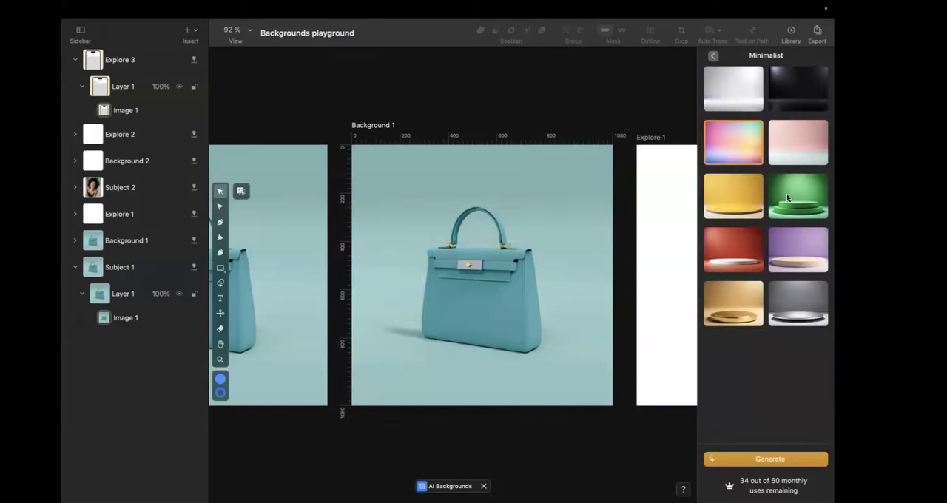
click(715, 57)
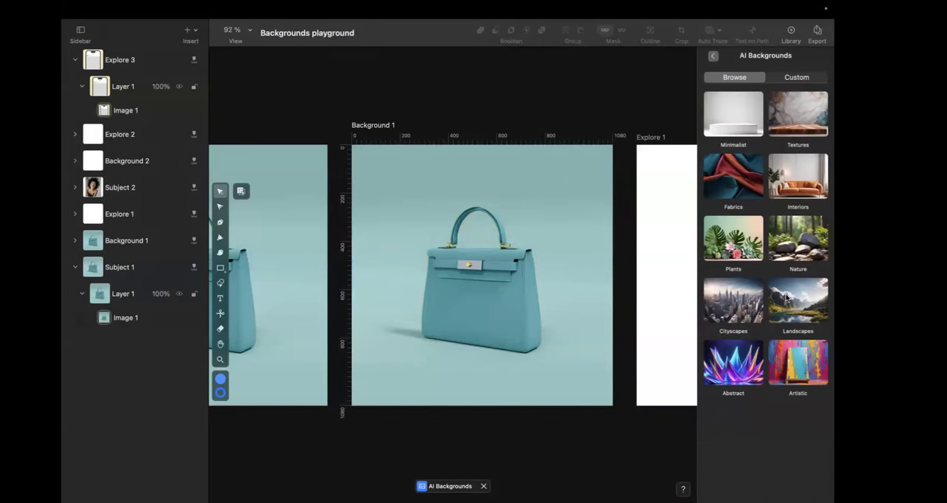
Step: Examine the background styles offered in the Abstract, Textures, Plants, Nature and Cityscapes categories
click(734, 363)
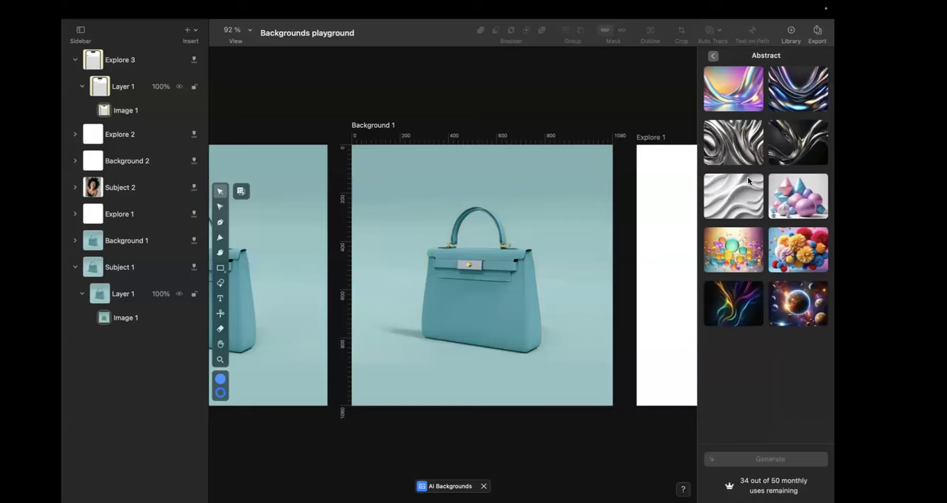
click(714, 57)
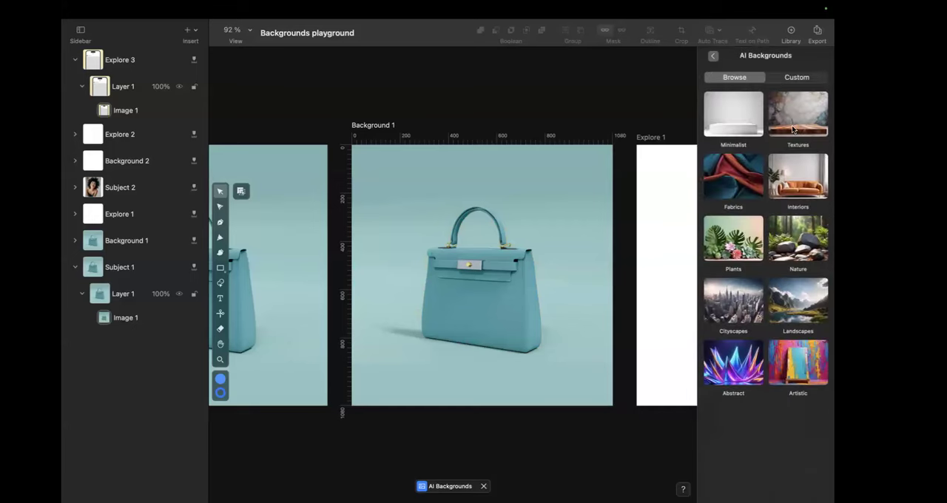
click(793, 131)
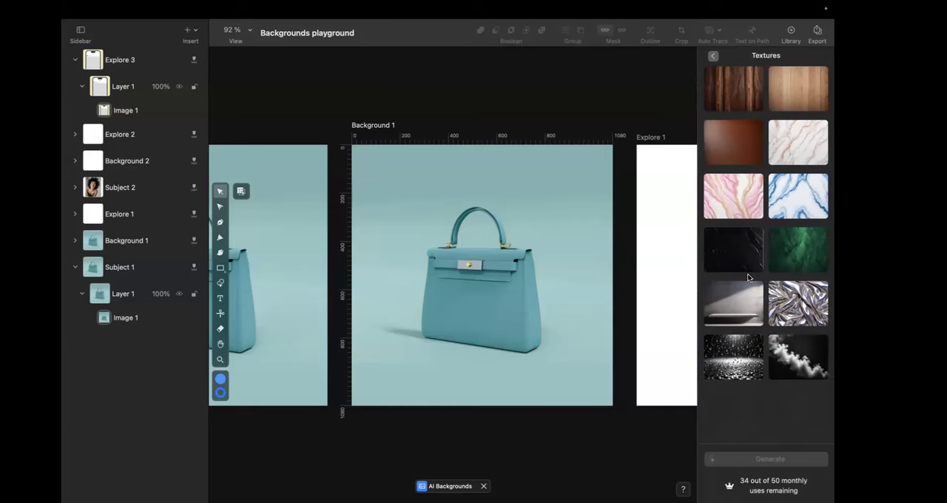
click(714, 60)
click(730, 235)
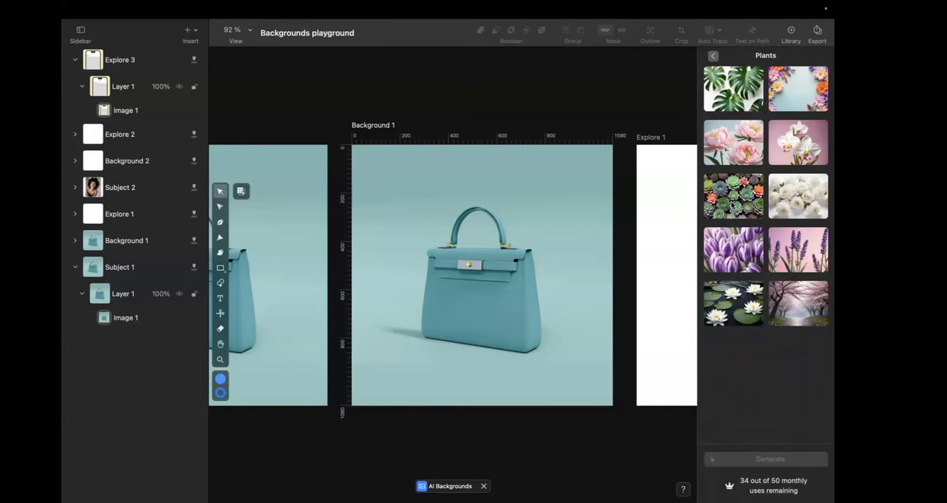
click(712, 57)
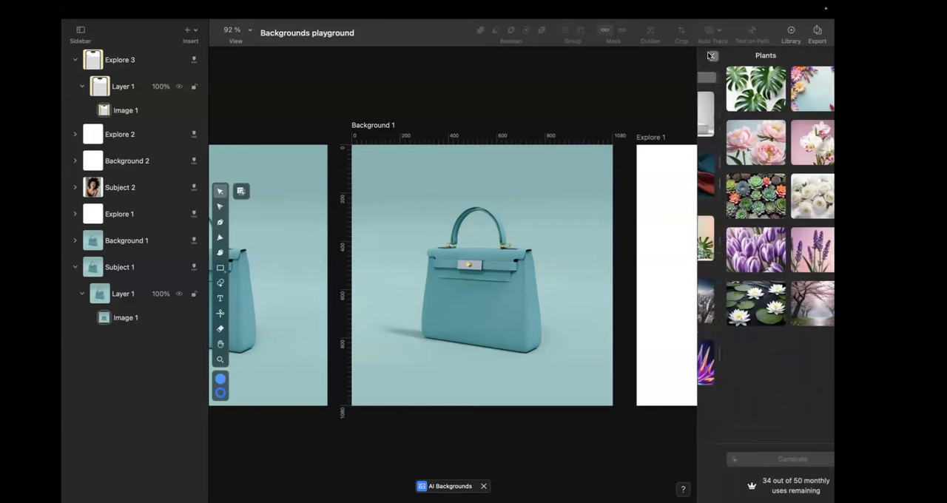
click(793, 236)
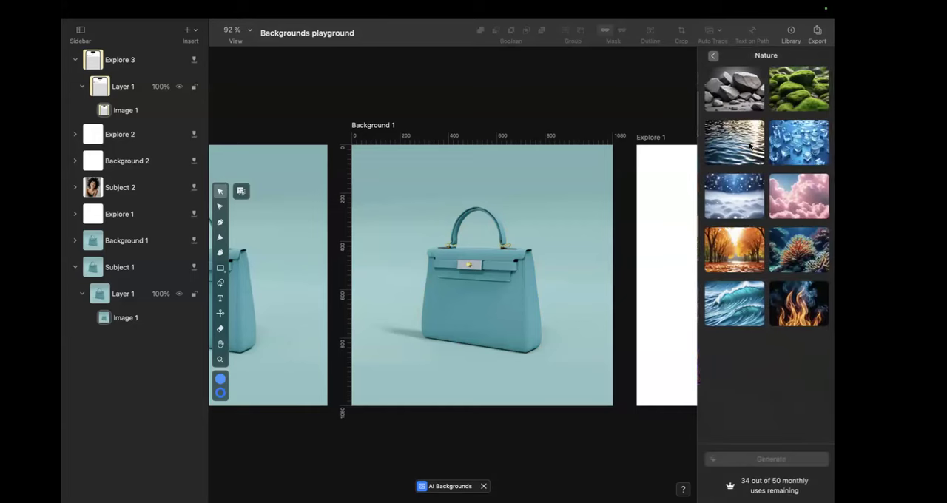
click(713, 57)
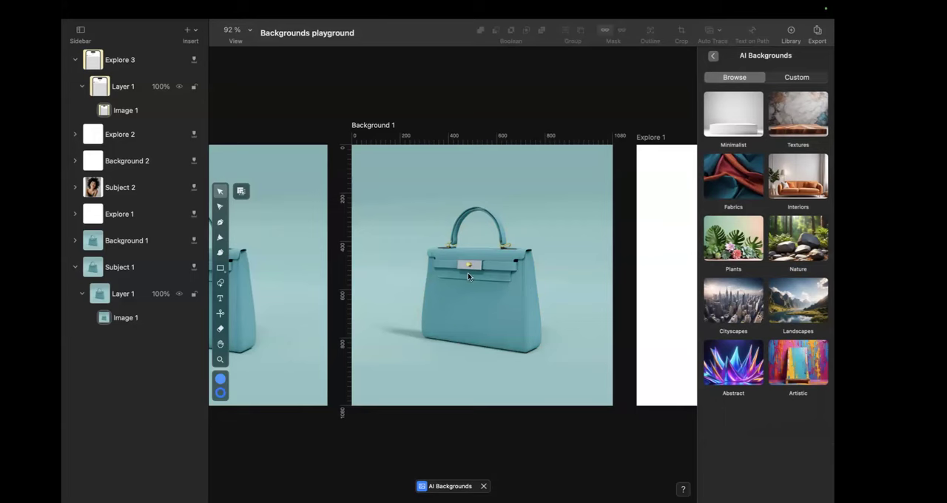
click(740, 297)
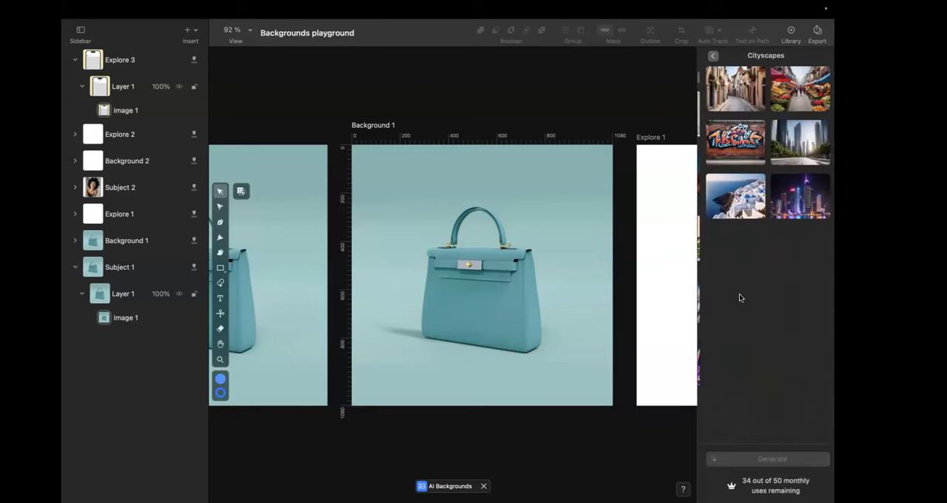
click(713, 57)
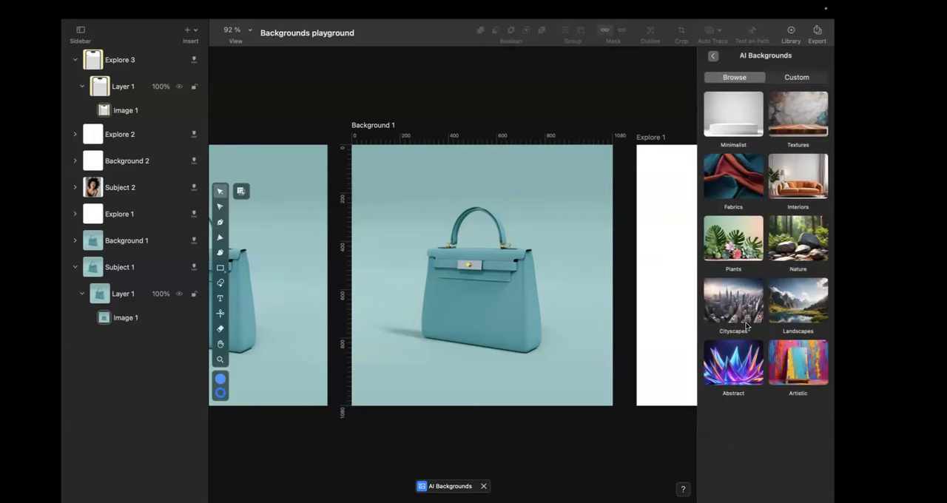
Step: Generate AI backgrounds for the Background 1 handbag photo using the black marble style from the Textures category
click(783, 126)
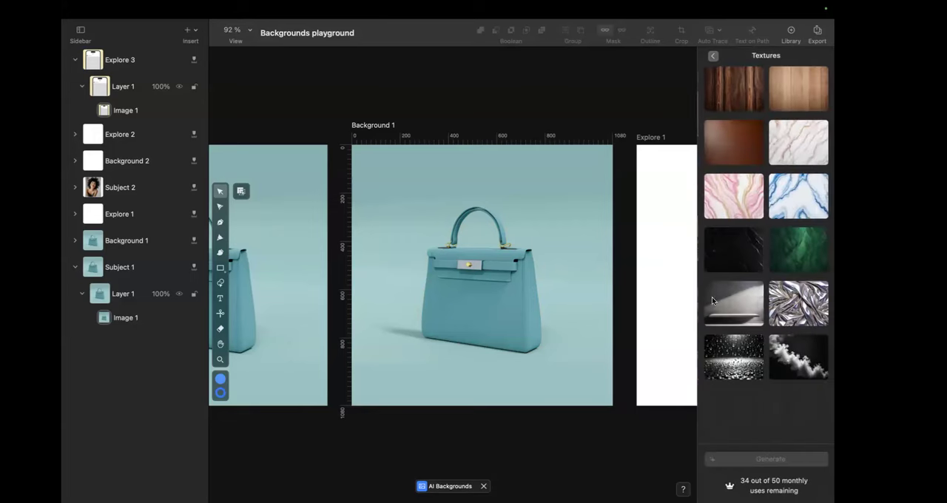
click(729, 251)
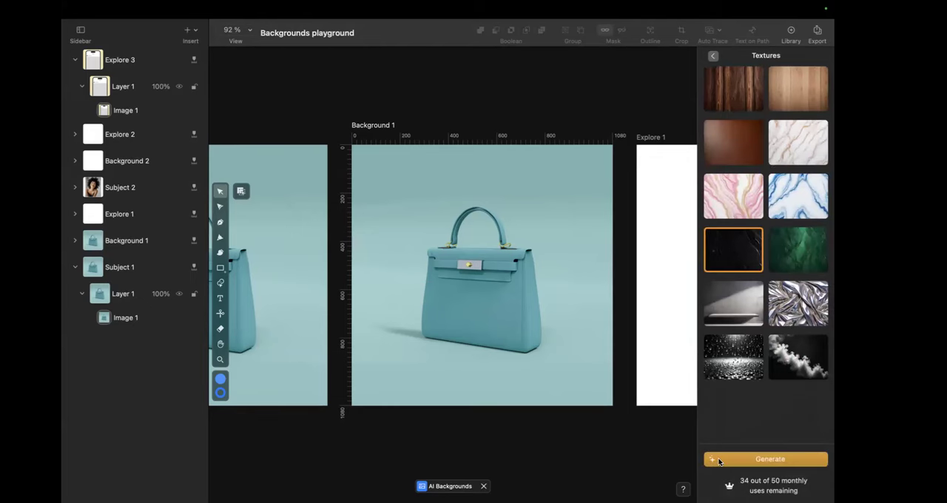
click(719, 460)
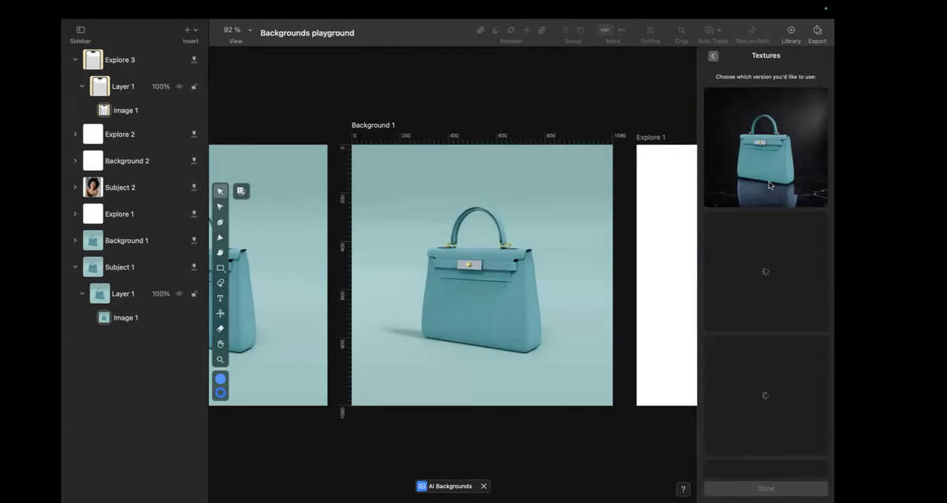
scroll(742, 324, down, 3)
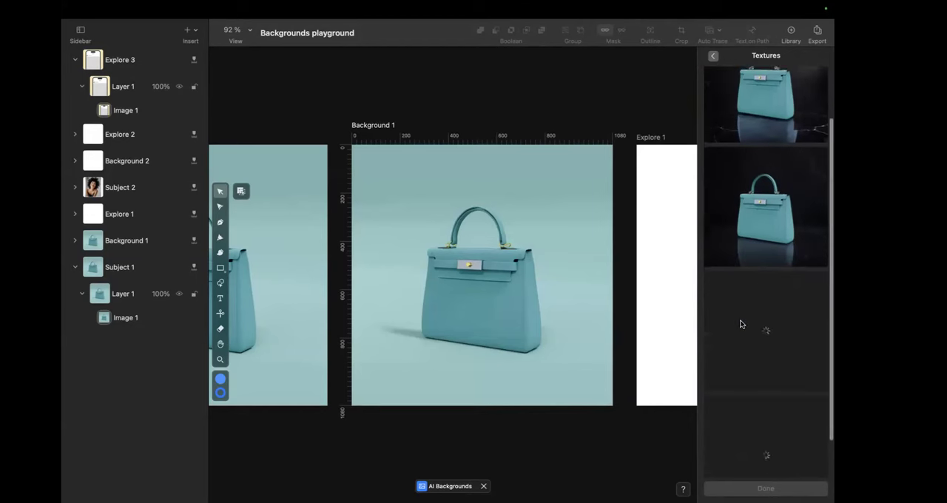
scroll(742, 324, up, 3)
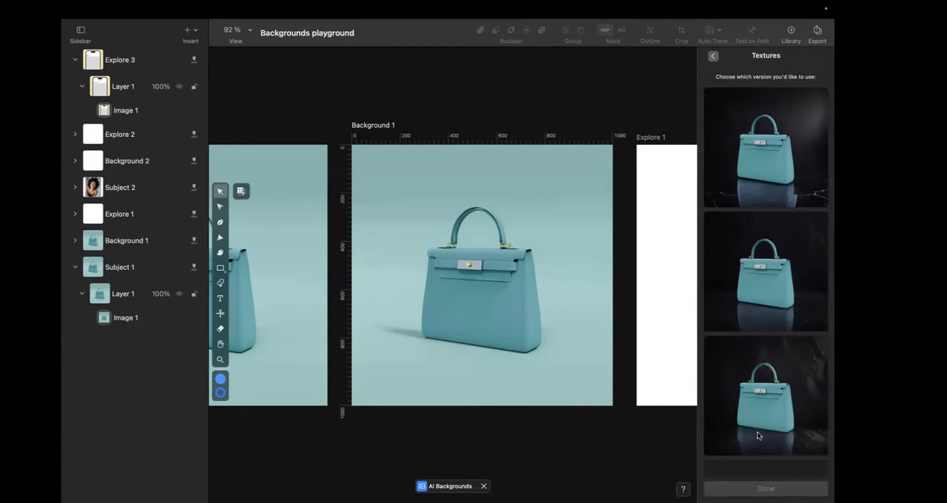
Step: Compare the second and third generated black marble versions on the Background 1 artboard and apply the third one
scroll(757, 431, down, 3)
scroll(755, 311, down, 3)
click(747, 347)
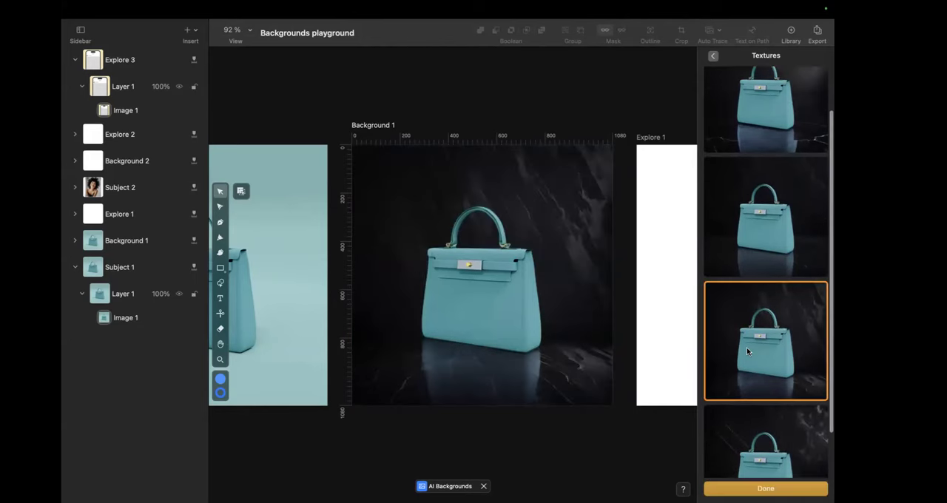
scroll(468, 323, up, 3)
scroll(468, 323, down, 2)
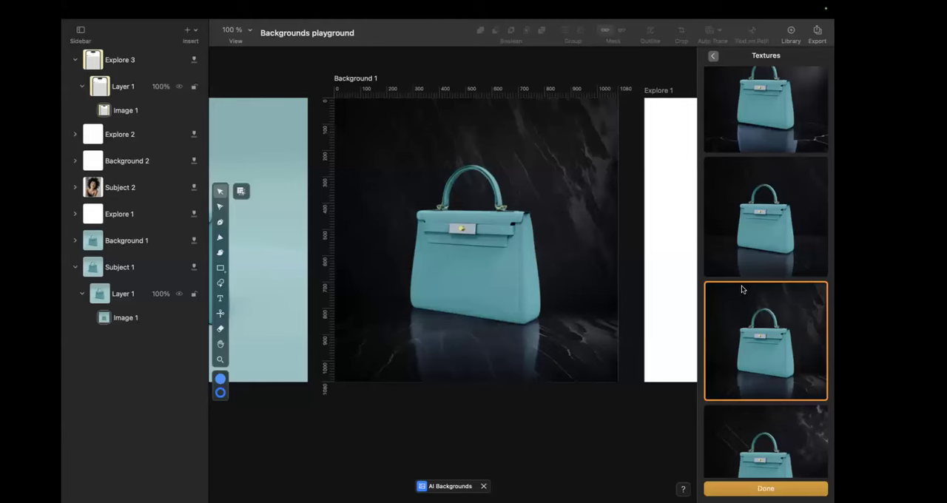
scroll(757, 254, up, 2)
click(757, 256)
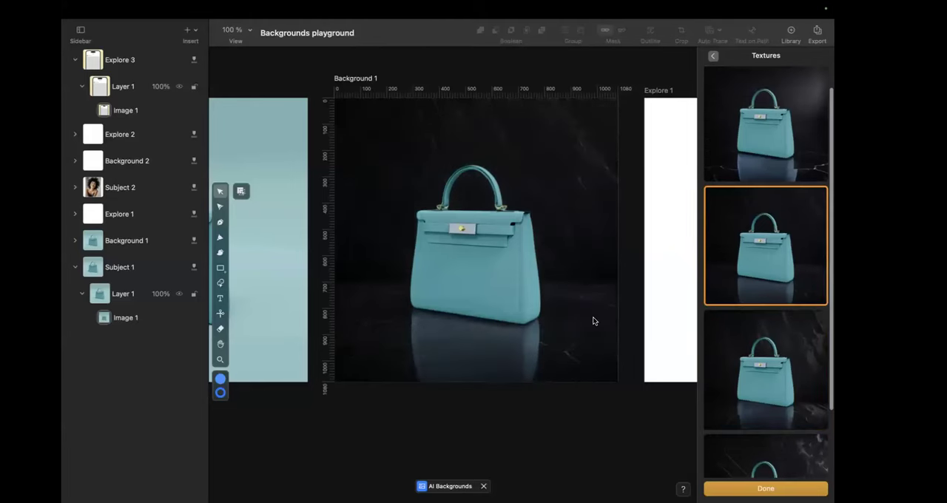
click(770, 401)
click(764, 269)
click(764, 379)
click(763, 271)
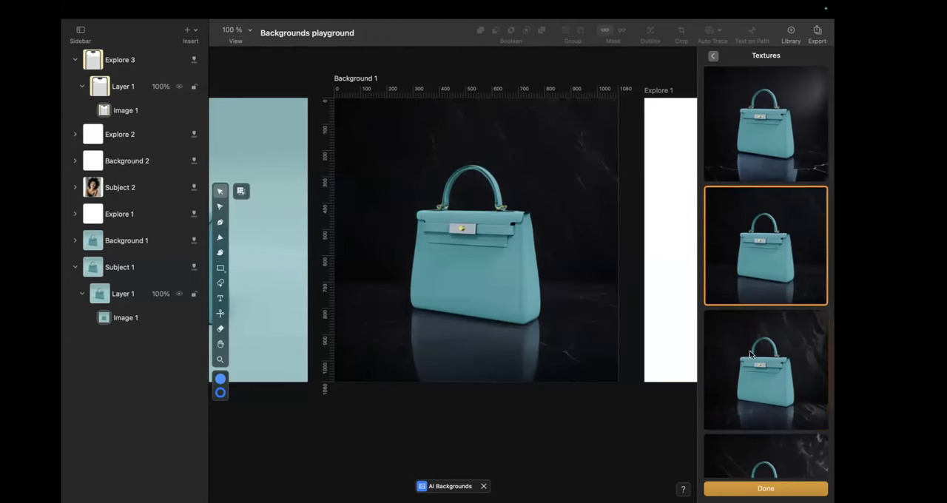
scroll(751, 355, down, 3)
click(755, 297)
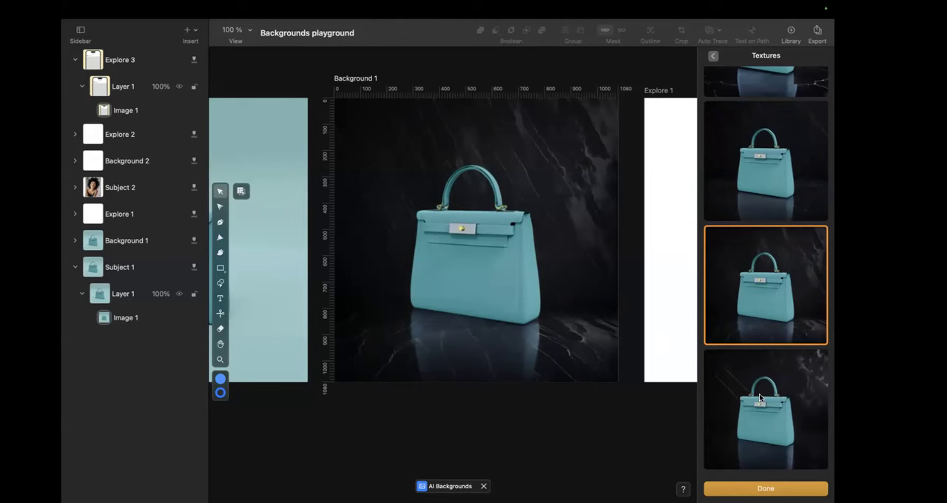
click(765, 489)
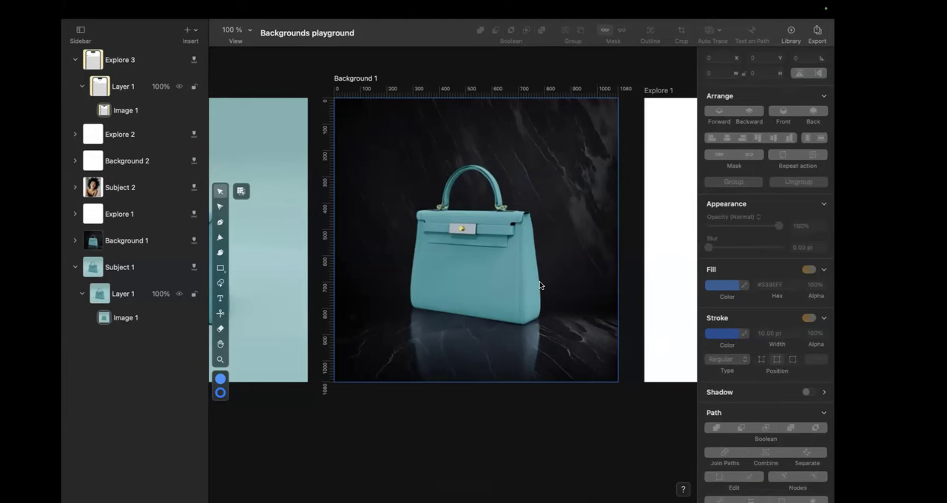
Step: Review the Background 1 result beside the other artboards and examine the original handbag on Subject 1 up close
scroll(539, 282, down, 2)
click(481, 274)
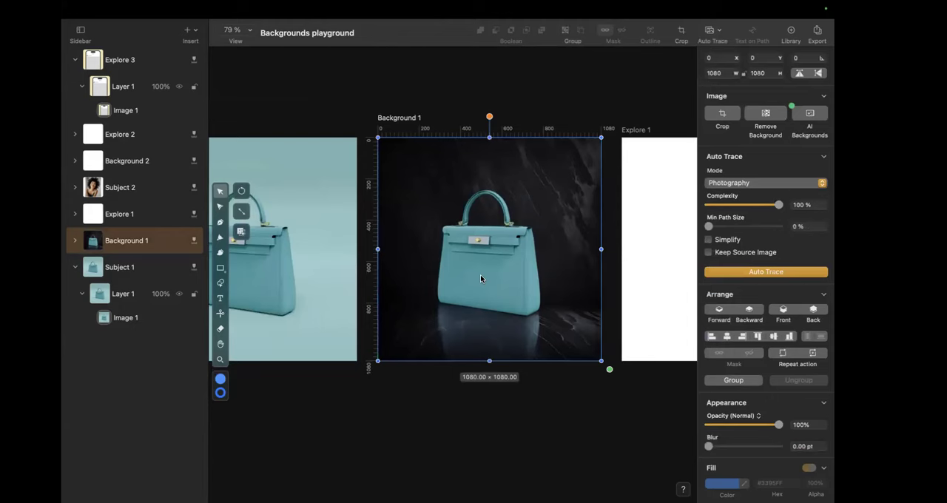
scroll(480, 278, down, 3)
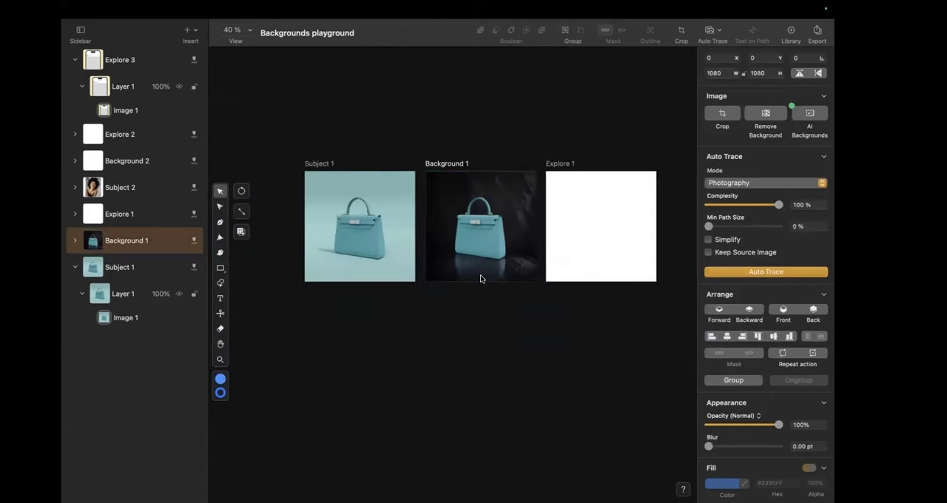
scroll(412, 355, down, 3)
scroll(412, 353, up, 2)
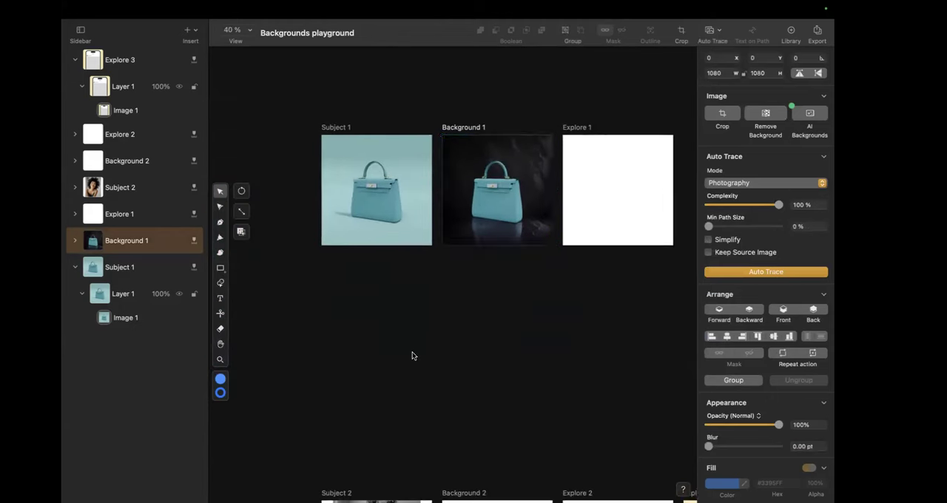
scroll(447, 266, down, 5)
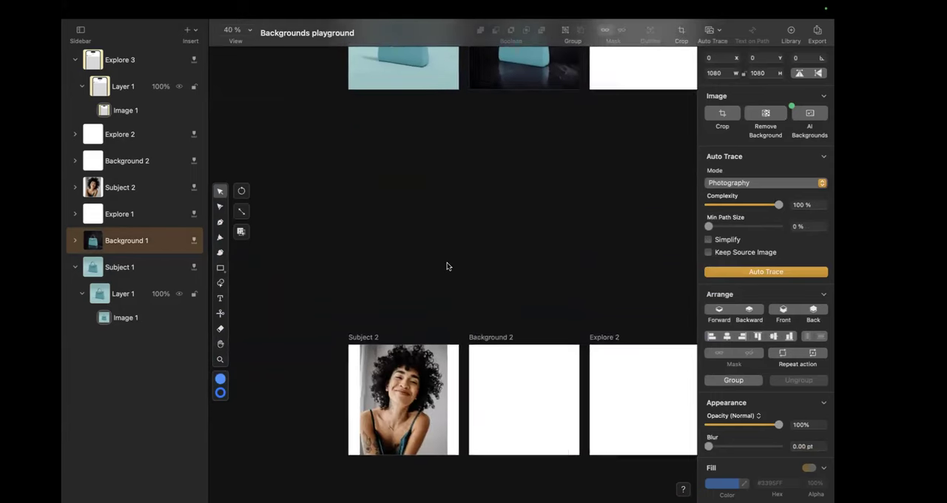
scroll(388, 396, up, 3)
scroll(388, 393, up, 5)
scroll(387, 393, down, 3)
scroll(388, 393, up, 2)
scroll(388, 210, up, 4)
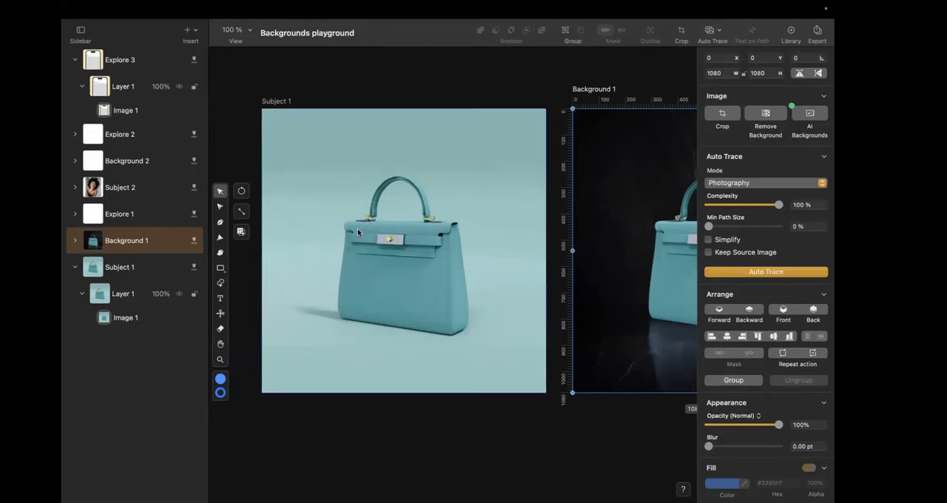
scroll(369, 220, up, 3)
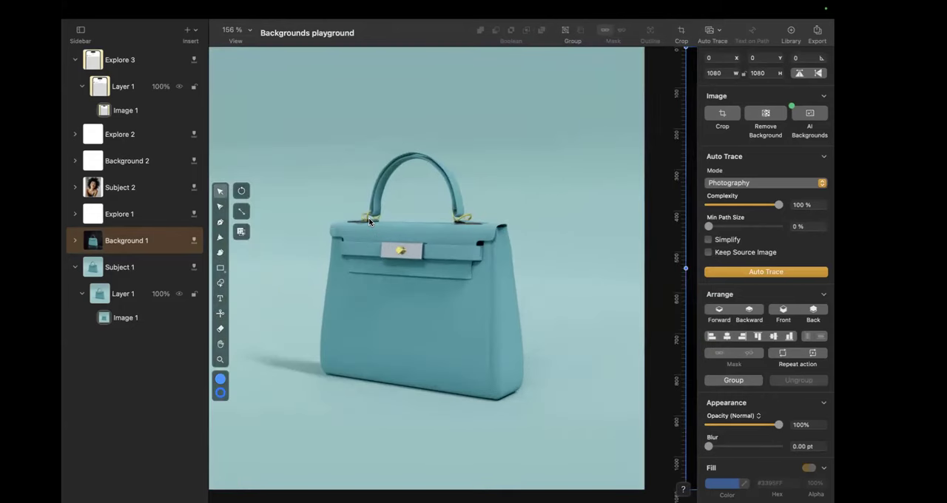
Step: Move from the handbag artboards to Subject 2 and examine the portrait's curly hair edges up close
scroll(369, 220, down, 5)
scroll(370, 222, down, 3)
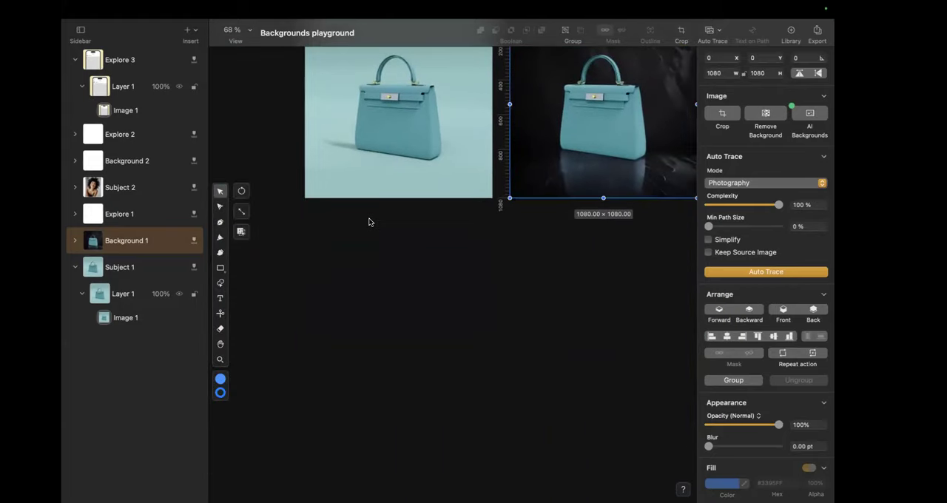
scroll(370, 222, down, 5)
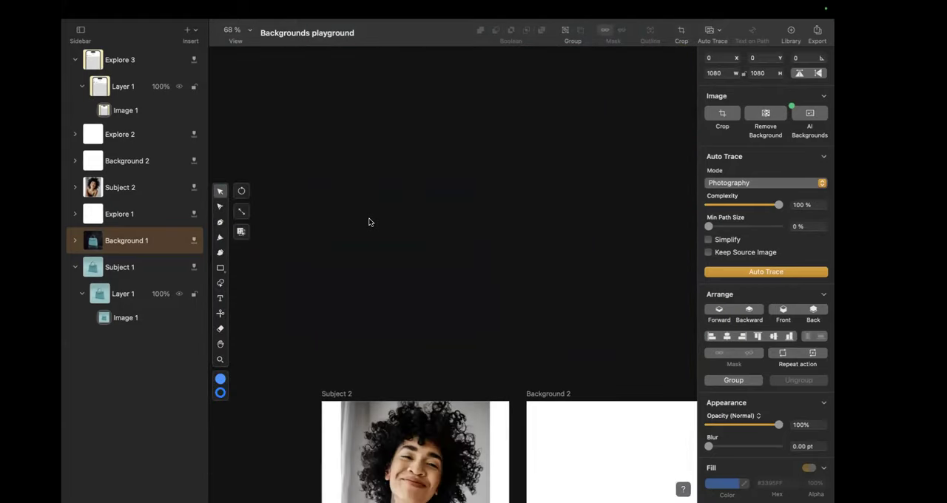
scroll(368, 222, down, 5)
scroll(418, 276, up, 3)
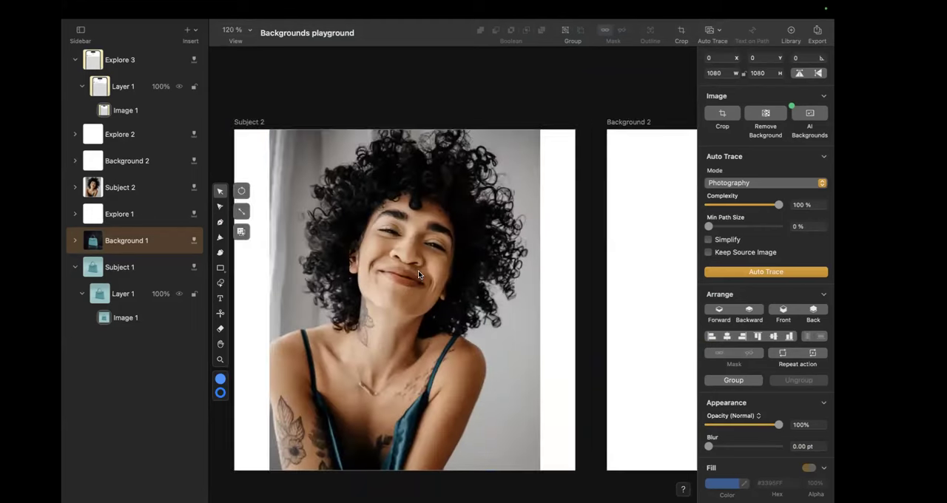
scroll(418, 276, down, 1)
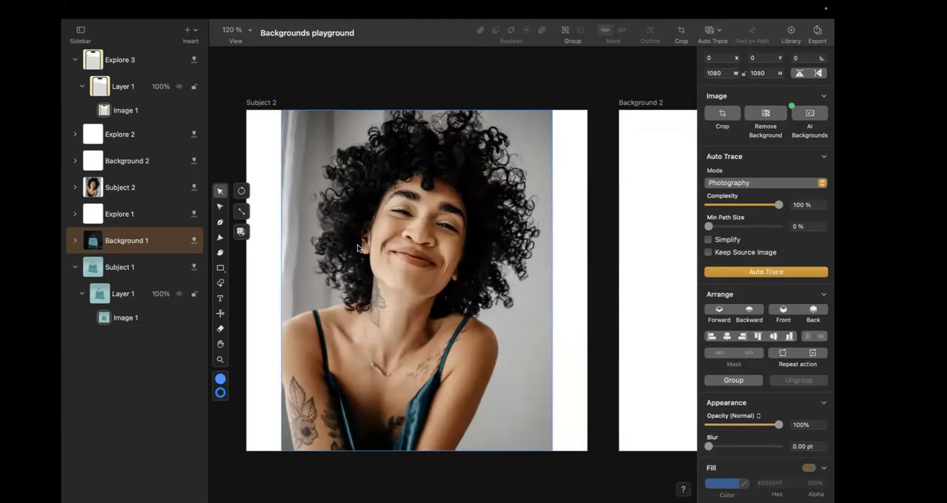
scroll(357, 247, up, 1)
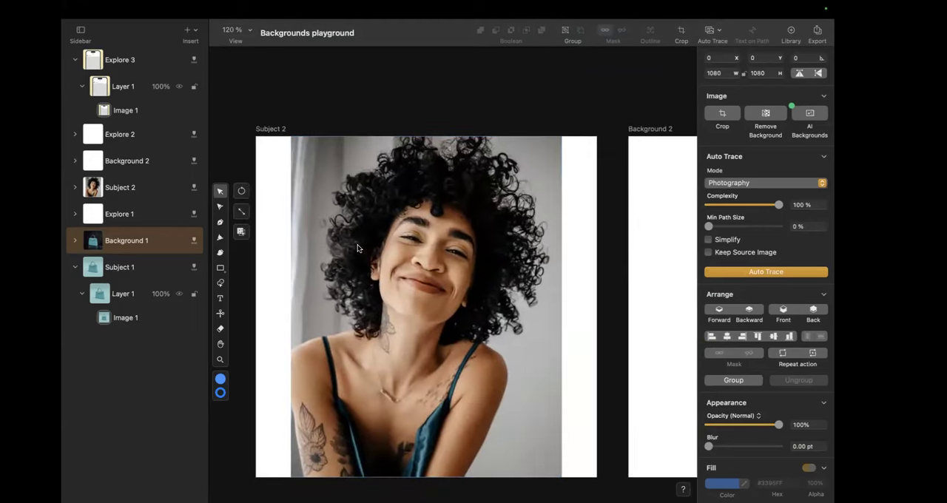
scroll(350, 146, up, 3)
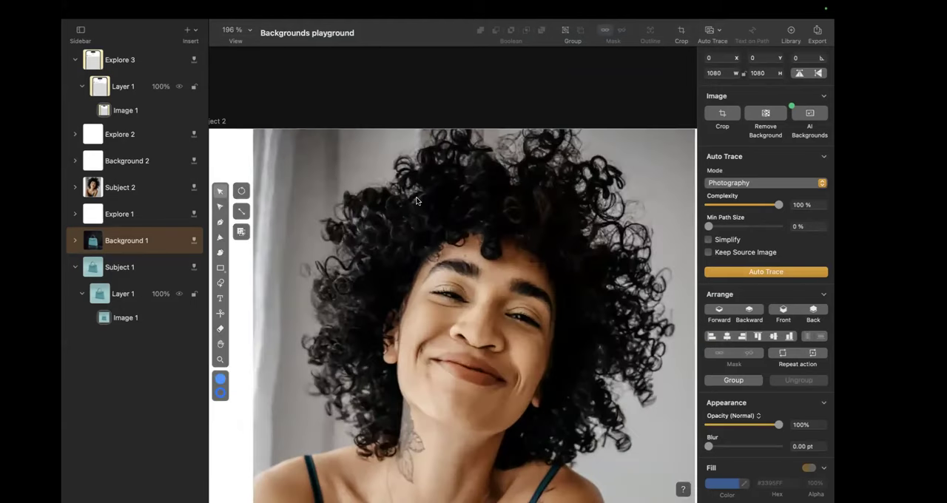
scroll(418, 200, up, 3)
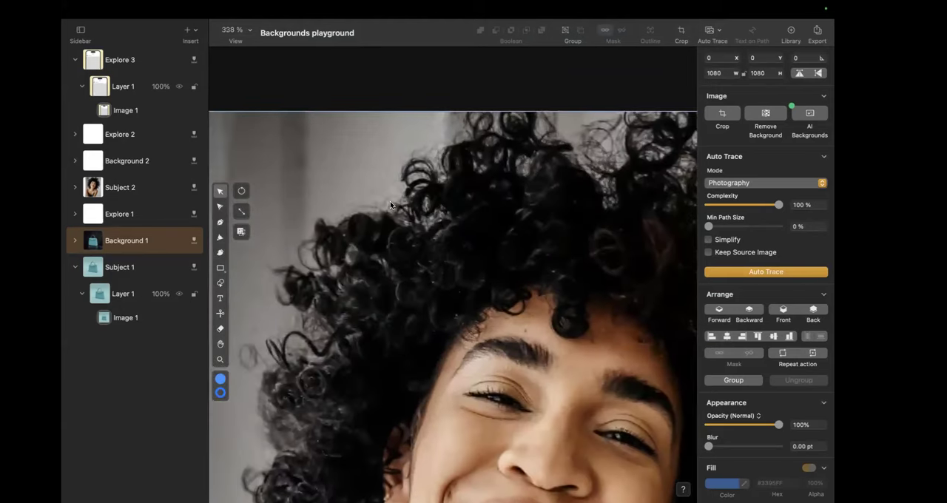
scroll(390, 201, down, 3)
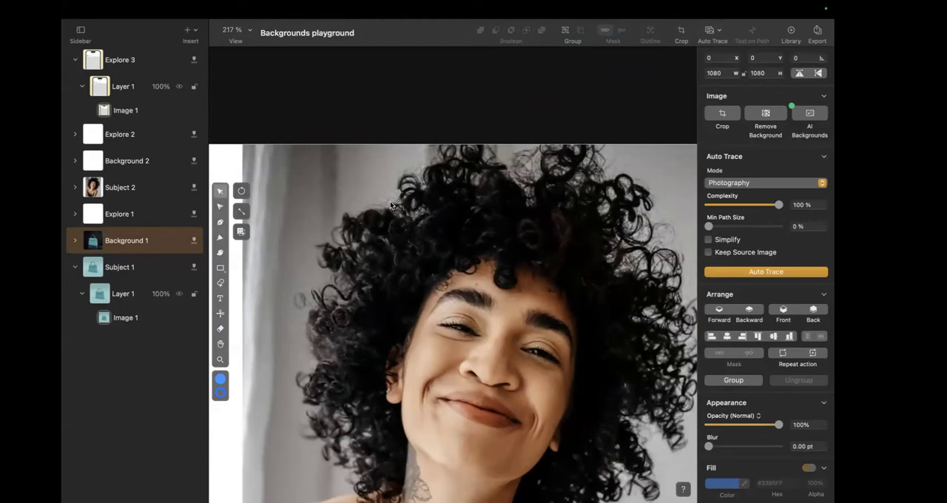
scroll(390, 201, down, 4)
Step: Select the Subject 2 portrait and open the custom prompt option of AI Backgrounds for it
click(475, 204)
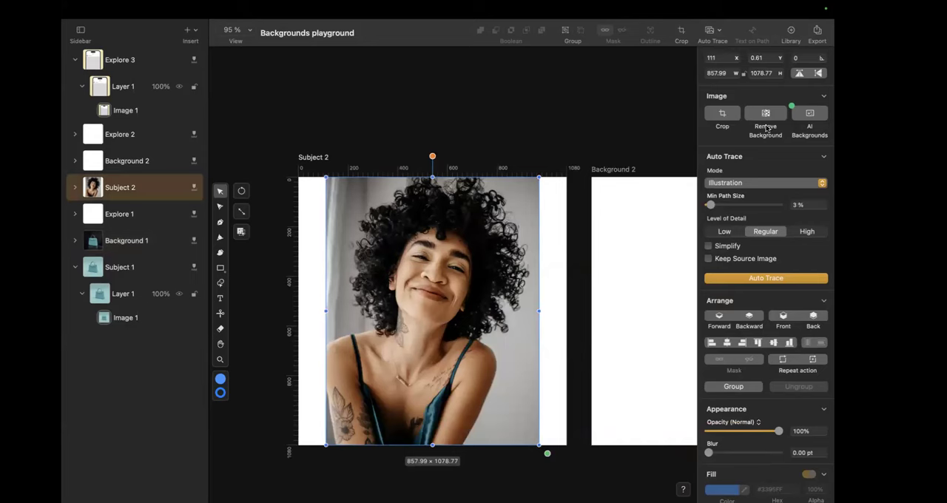
click(801, 117)
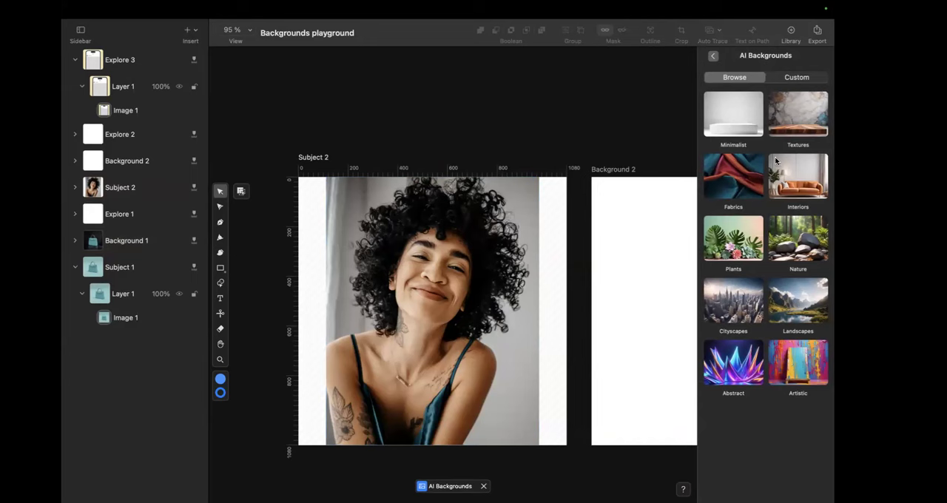
click(781, 79)
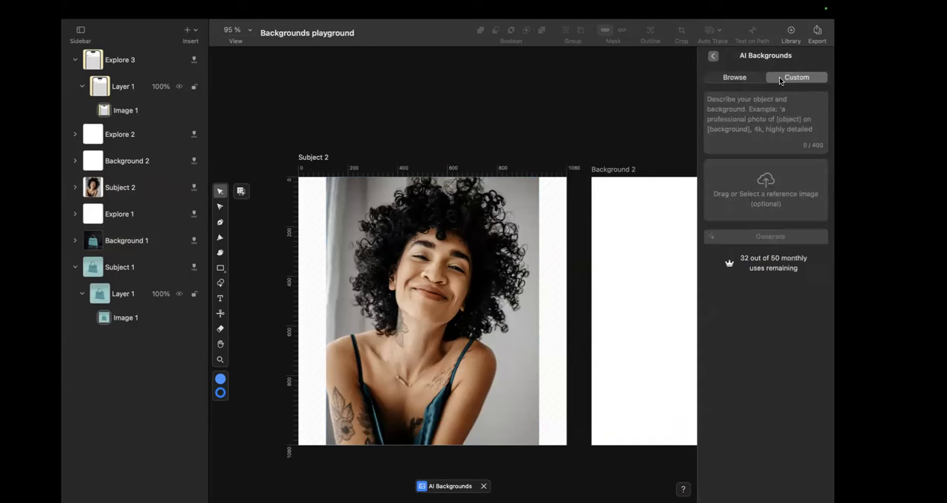
Step: Generate AI backgrounds with the prompt "A portrait of a human in a sunny day, lots of light, ambient, 4k, professional photo"
click(741, 121)
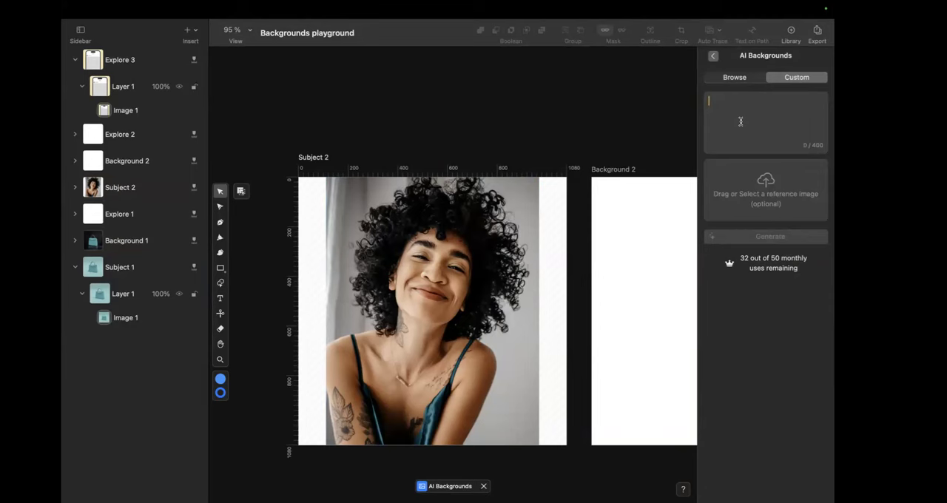
text(A portrait of a human in a sunny day)
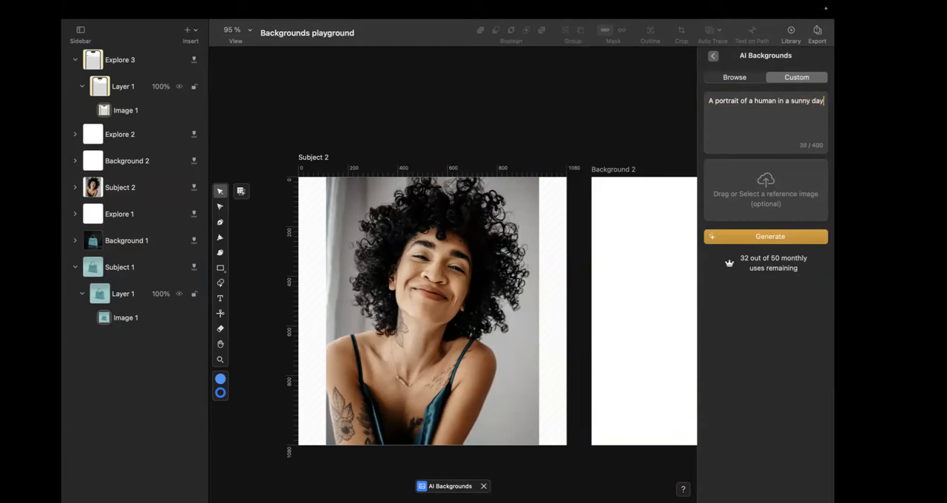
text(, lots of light, ambient,)
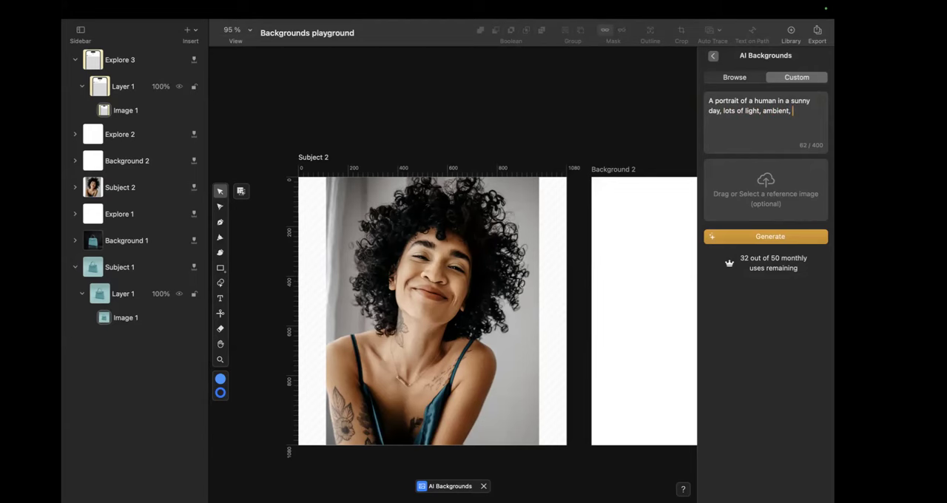
text(4k, professional photo)
click(744, 232)
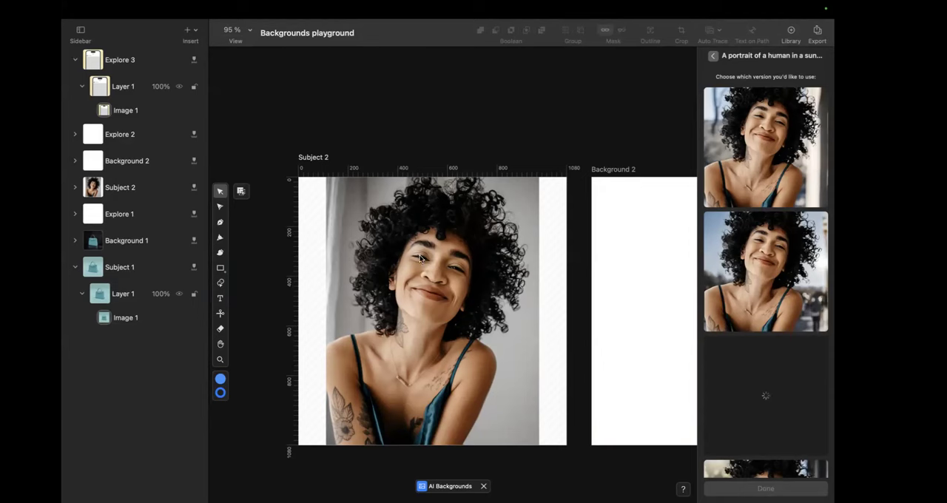
Step: Compare the fourth and second generated versions on the Subject 2 portrait and apply the fourth one
scroll(415, 254, right, 3)
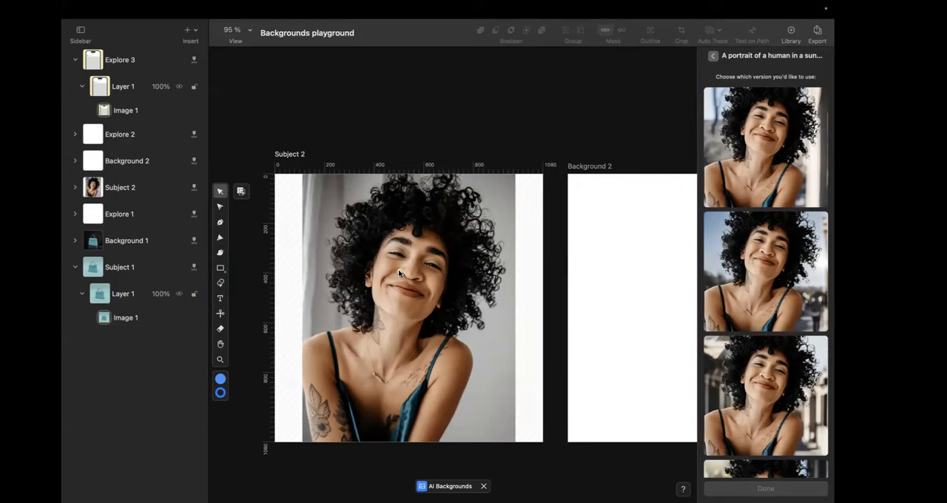
scroll(377, 283, down, 3)
scroll(777, 327, down, 5)
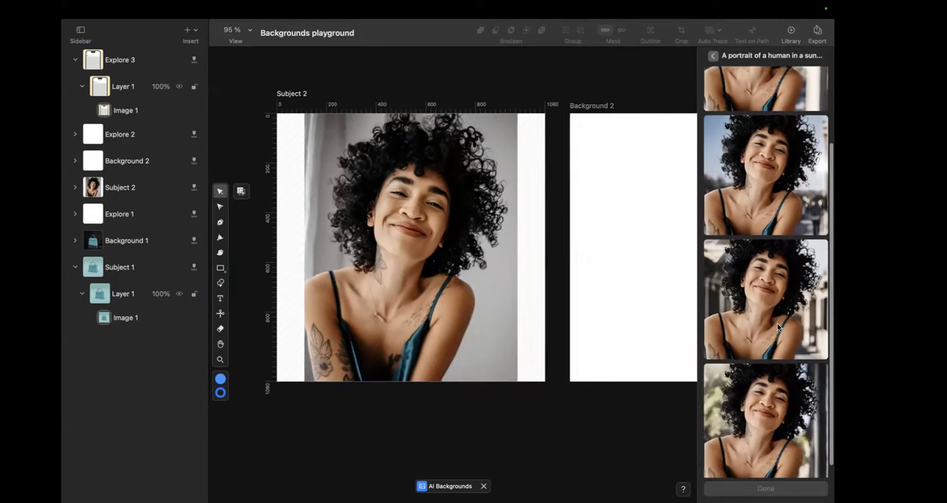
click(766, 403)
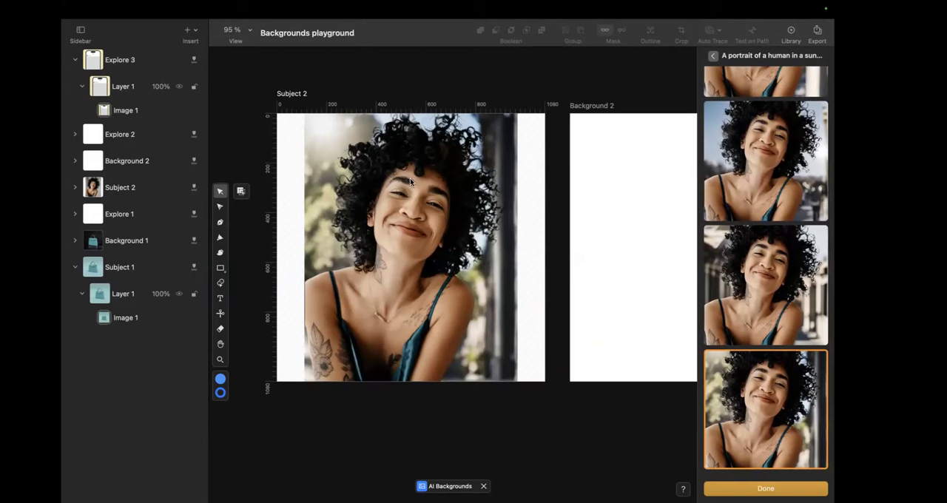
scroll(777, 272, up, 3)
click(763, 273)
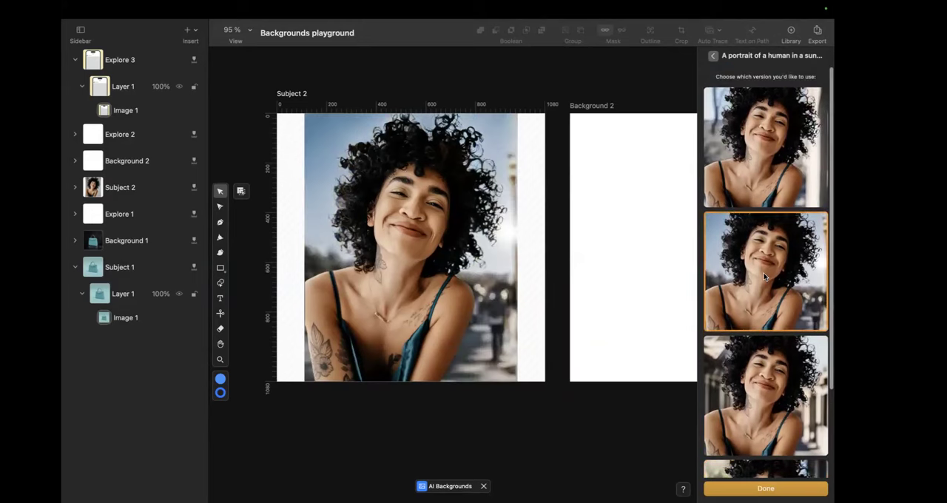
scroll(758, 289, down, 3)
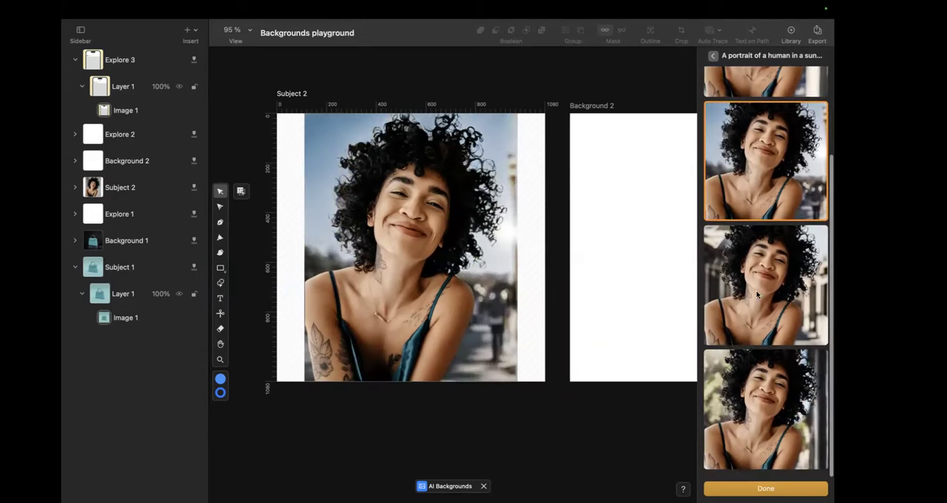
scroll(747, 176, up, 2)
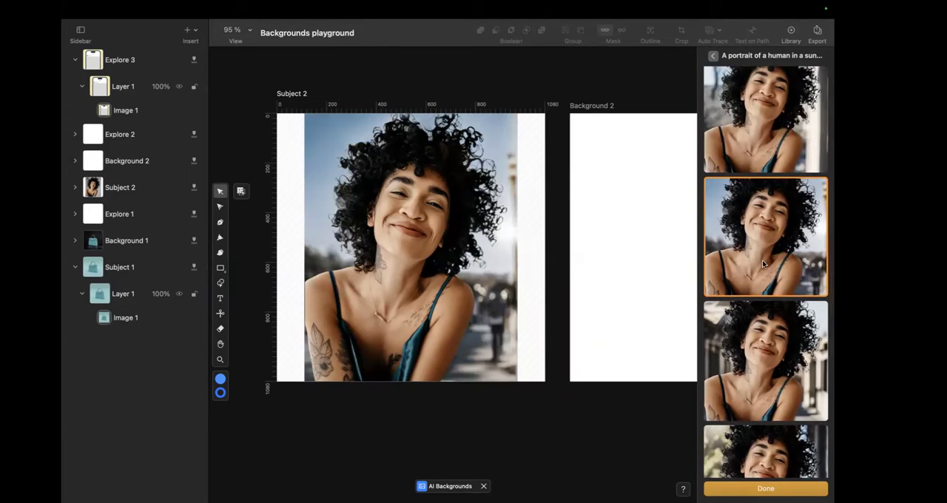
scroll(763, 264, down, 2)
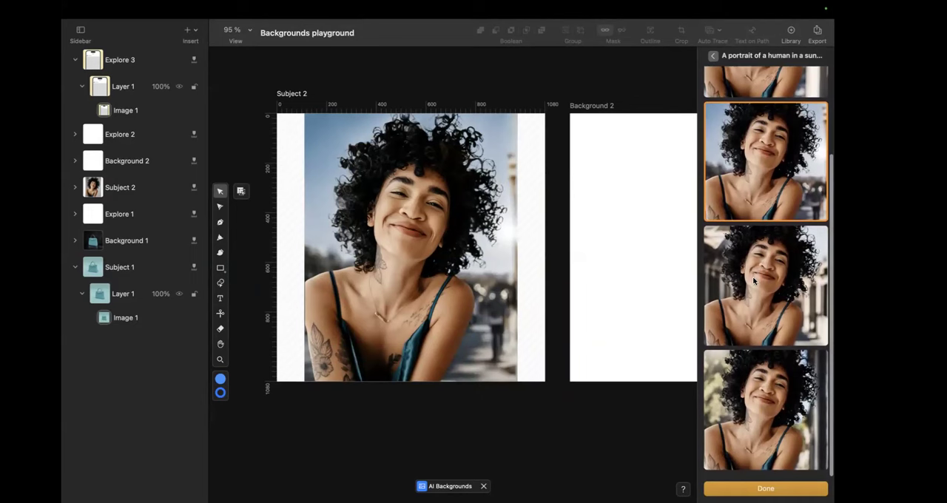
click(762, 419)
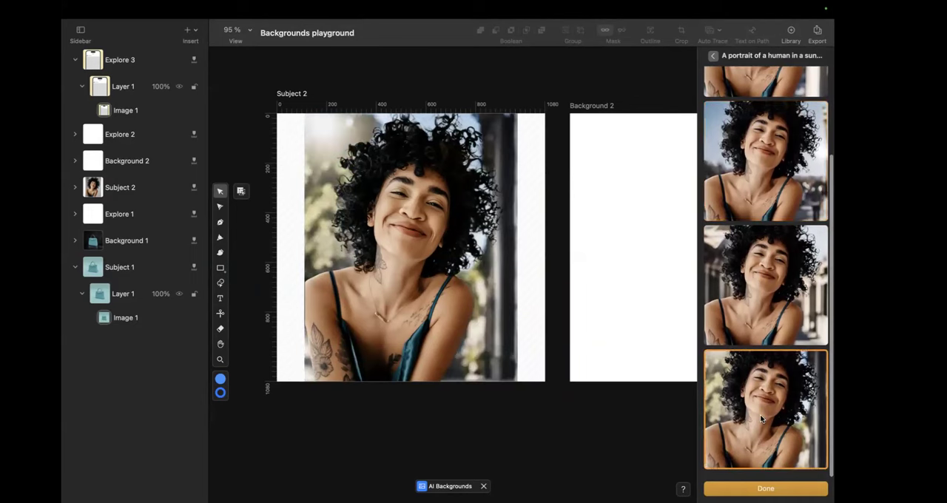
click(748, 486)
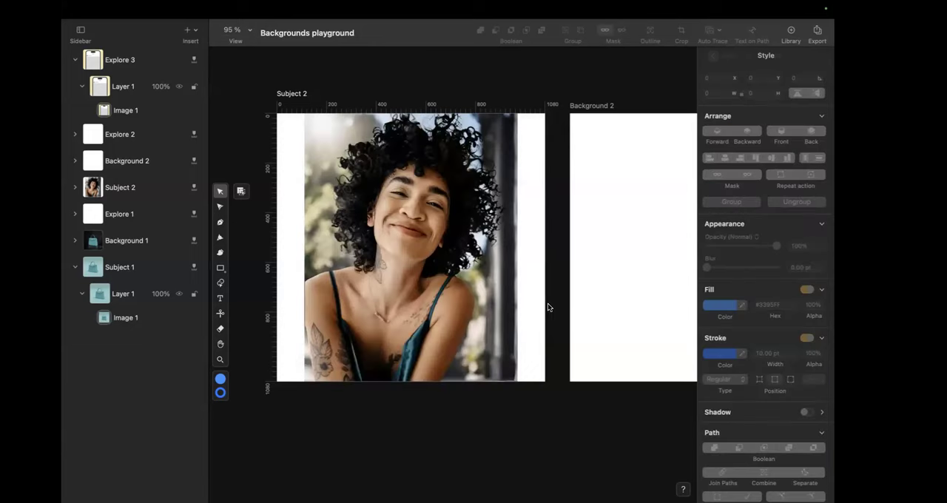
Step: Copy the Subject 2 portrait with its new background and go to the Explore 3 phone mockup
scroll(453, 275, down, 5)
click(453, 276)
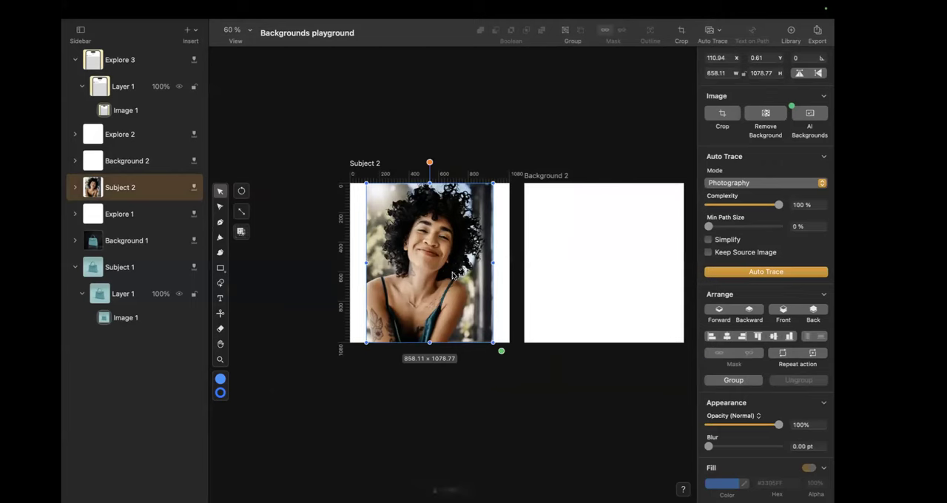
scroll(458, 275, right, 10)
scroll(513, 274, left, 2)
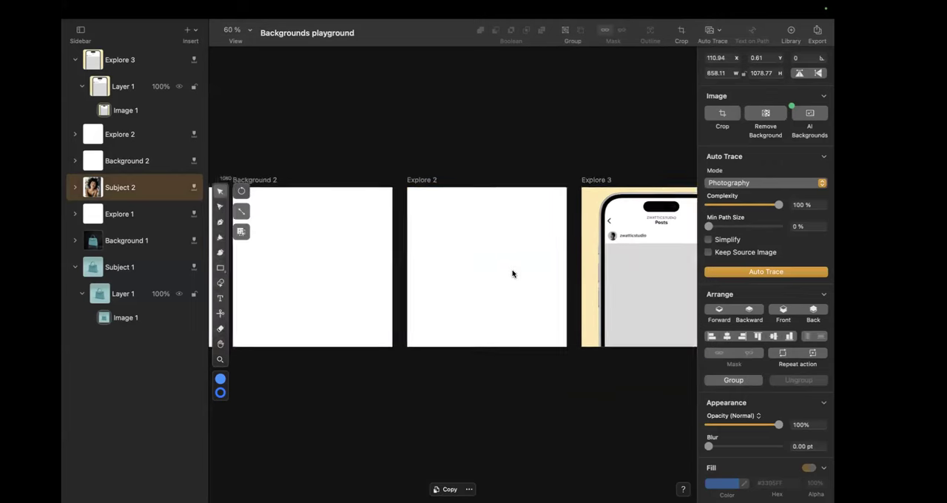
scroll(513, 274, right, 5)
scroll(536, 289, up, 5)
scroll(488, 274, right, 1)
scroll(488, 273, down, 1)
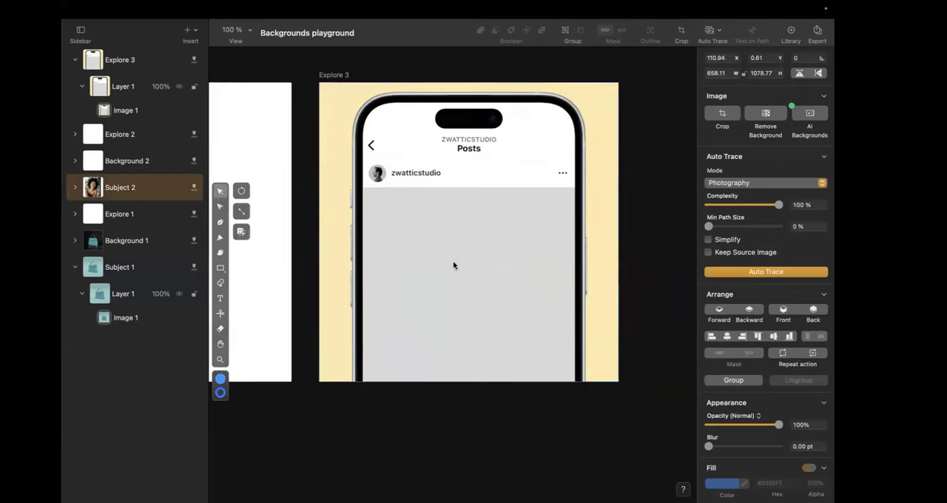
click(453, 265)
key(super+v)
scroll(442, 273, down, 1)
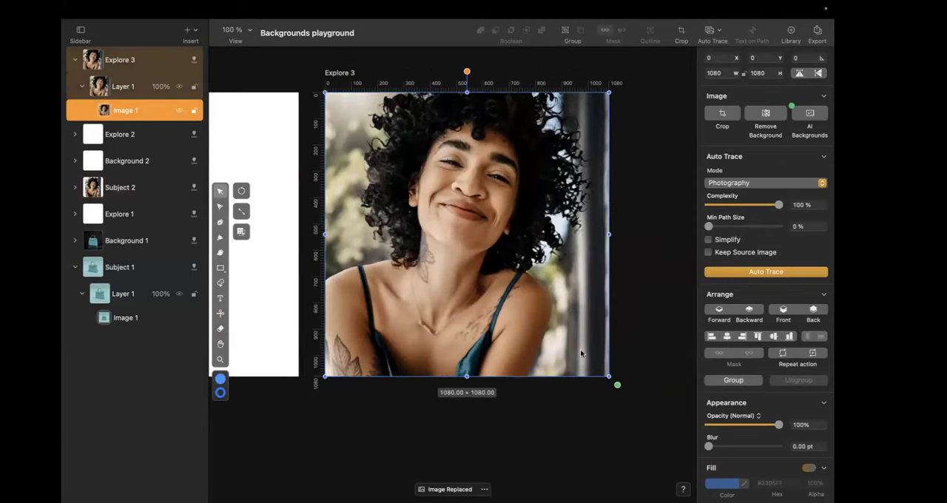
drag(617, 384, 539, 325)
key(super+z)
key(super+z)
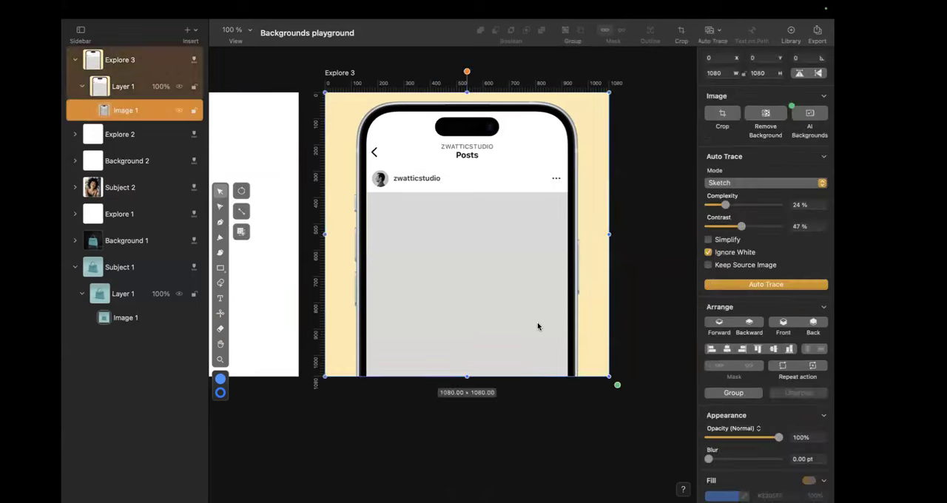
Step: Paste the portrait as a separate image on Explore 3 and fit it over the phone's grey post area at about 774 × 973
click(654, 267)
key(super+v)
drag(582, 383, 571, 365)
drag(496, 151, 492, 239)
scroll(493, 241, down, 2)
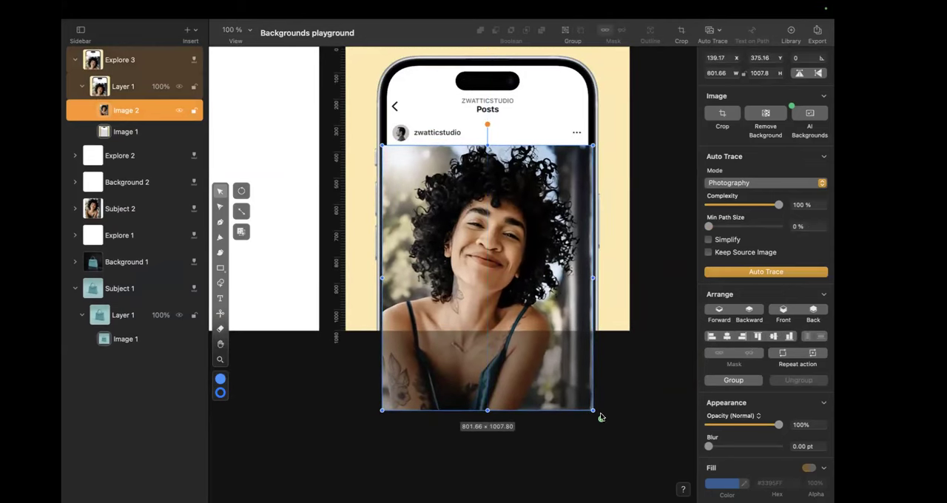
drag(594, 411, 585, 402)
drag(411, 175, 416, 175)
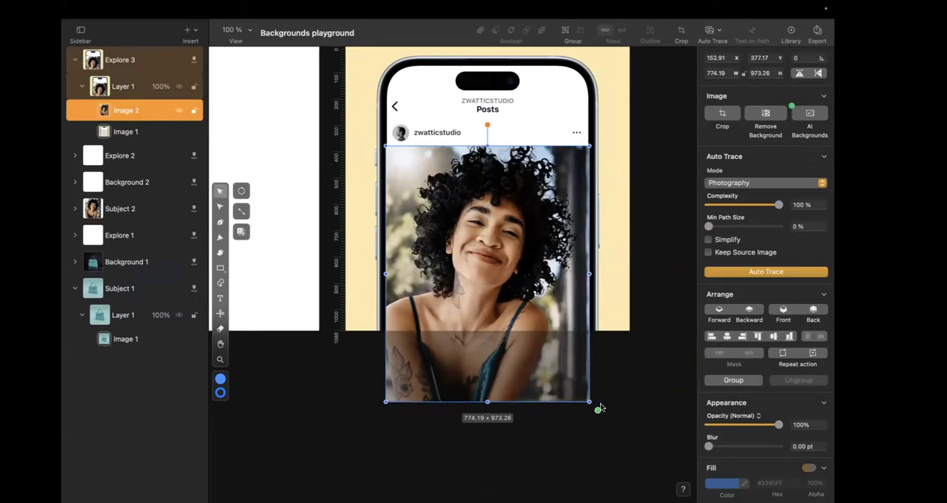
scroll(520, 270, down, 3)
click(633, 260)
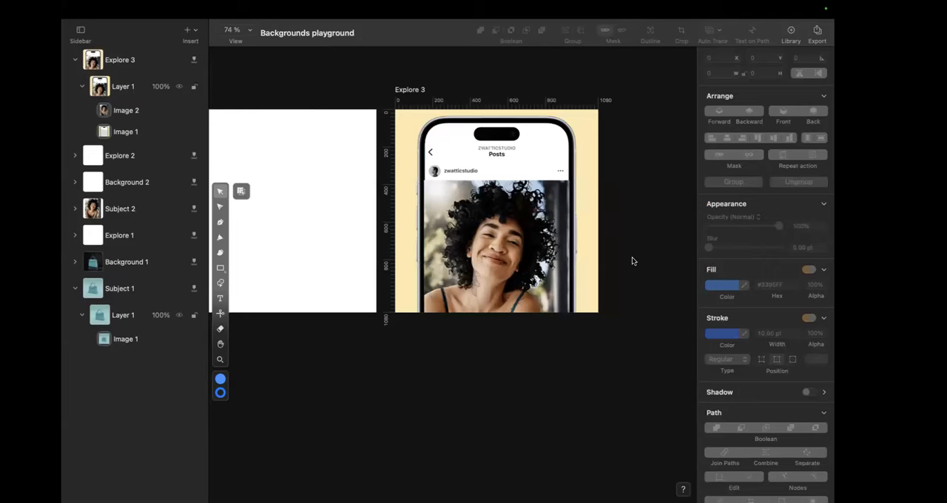
scroll(632, 261, down, 3)
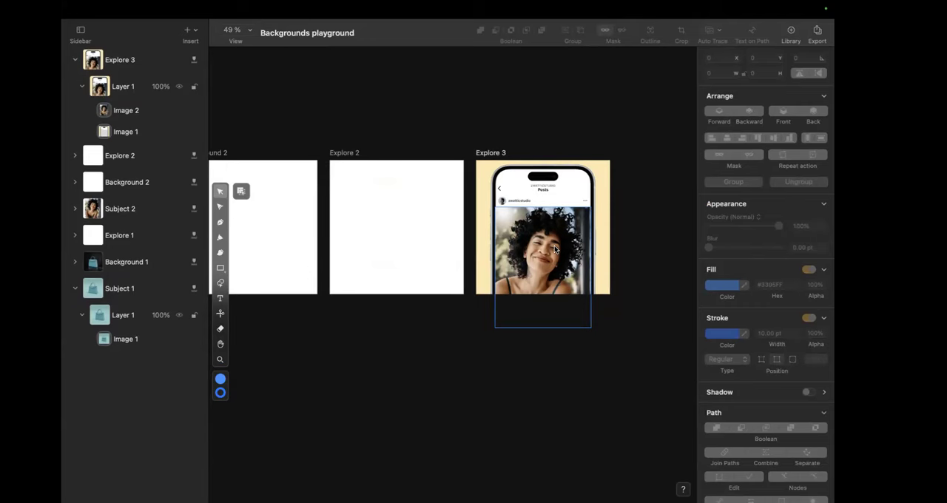
scroll(556, 250, up, 2)
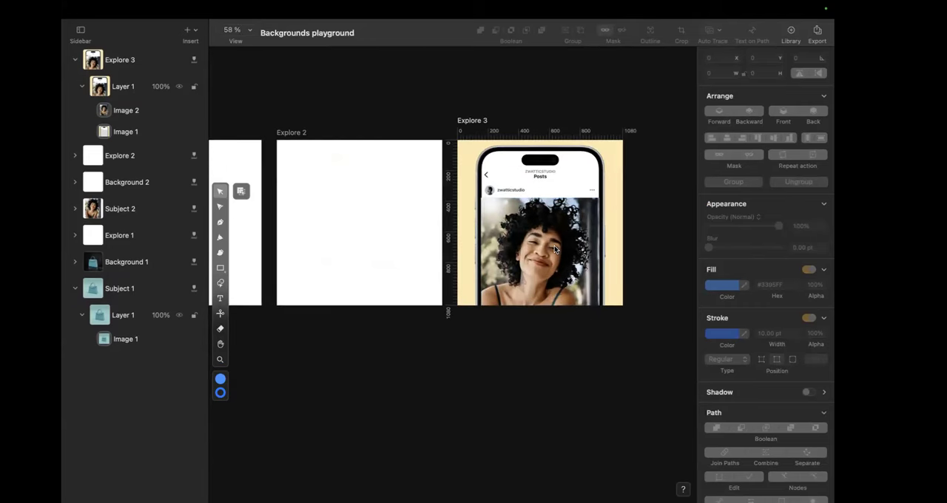
scroll(556, 250, up, 2)
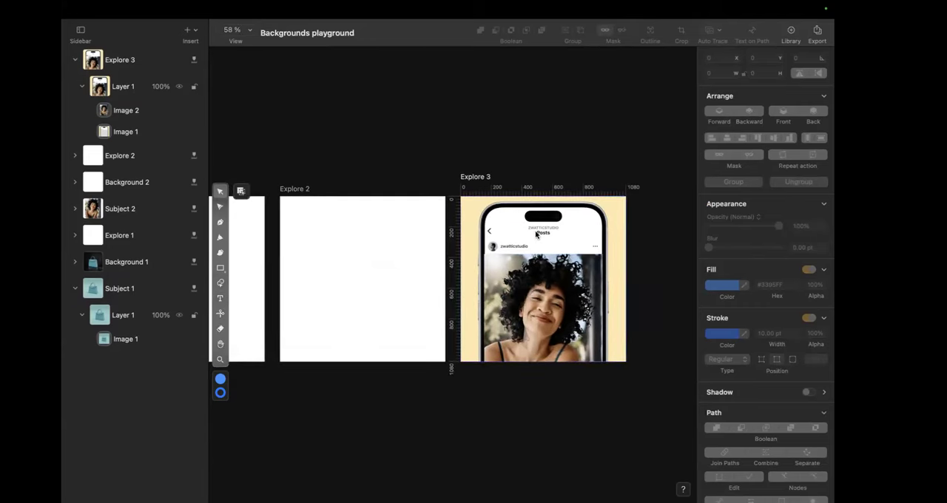
Step: Review the preset styles and the custom prompt option of AI Backgrounds for the handbag image on Background 1
scroll(323, 150, left, 2)
scroll(323, 150, down, 5)
scroll(322, 150, up, 3)
scroll(323, 149, left, 2)
scroll(322, 150, left, 2)
scroll(322, 150, up, 1)
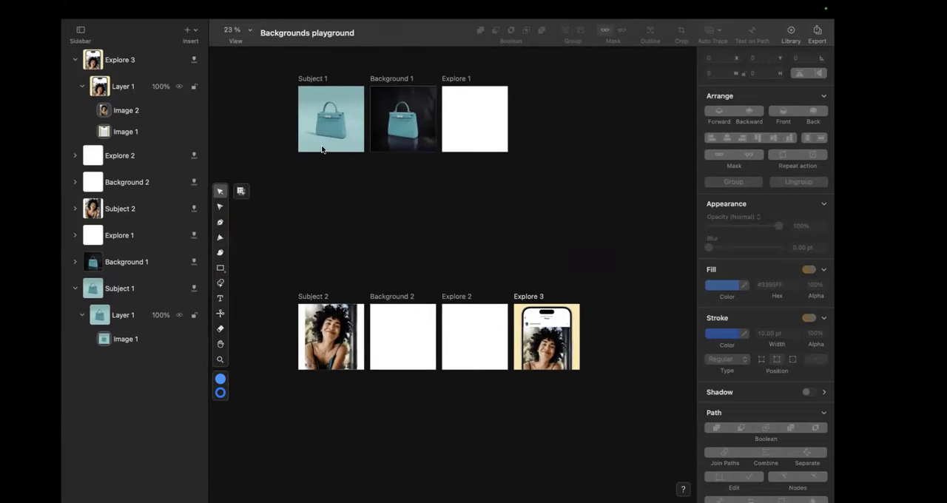
scroll(321, 145, up, 3)
scroll(547, 176, up, 1)
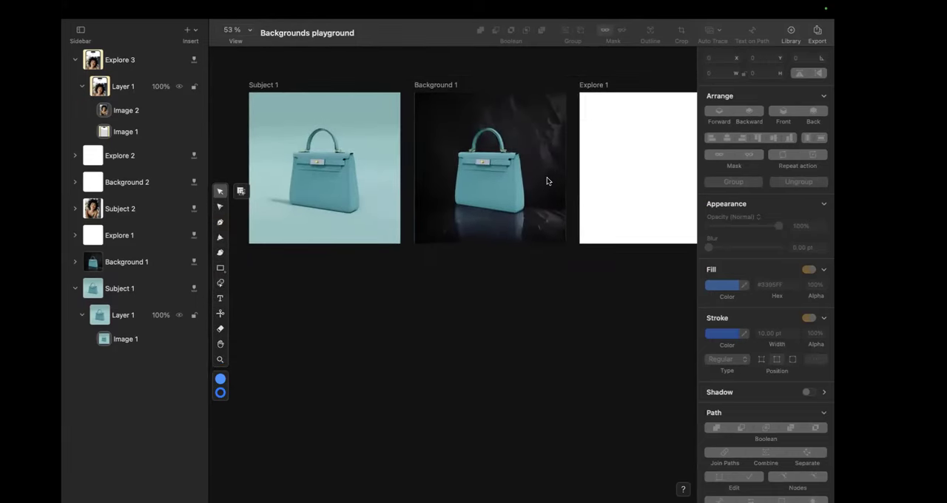
click(529, 181)
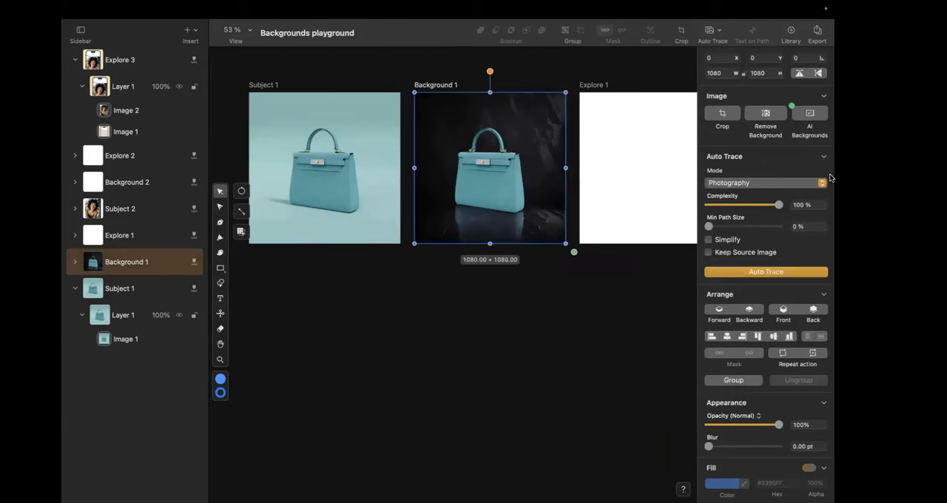
click(807, 114)
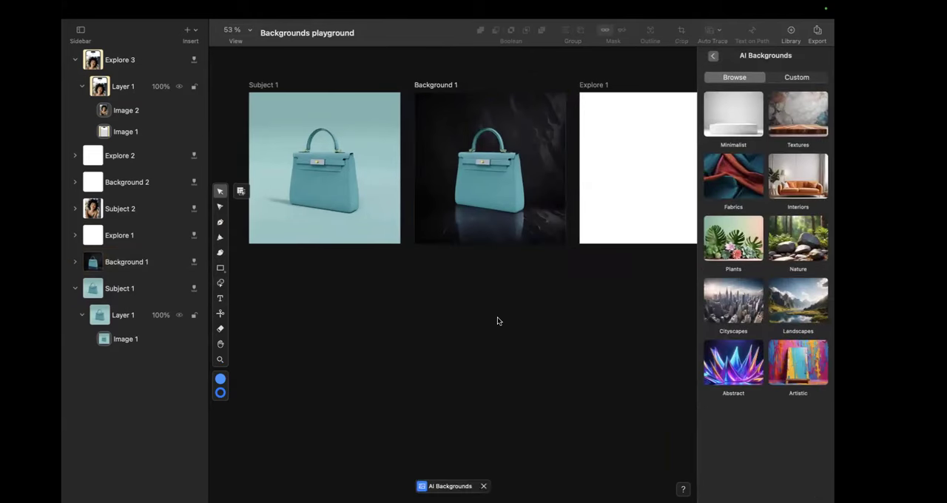
scroll(498, 318, down, 3)
scroll(497, 317, down, 2)
click(797, 78)
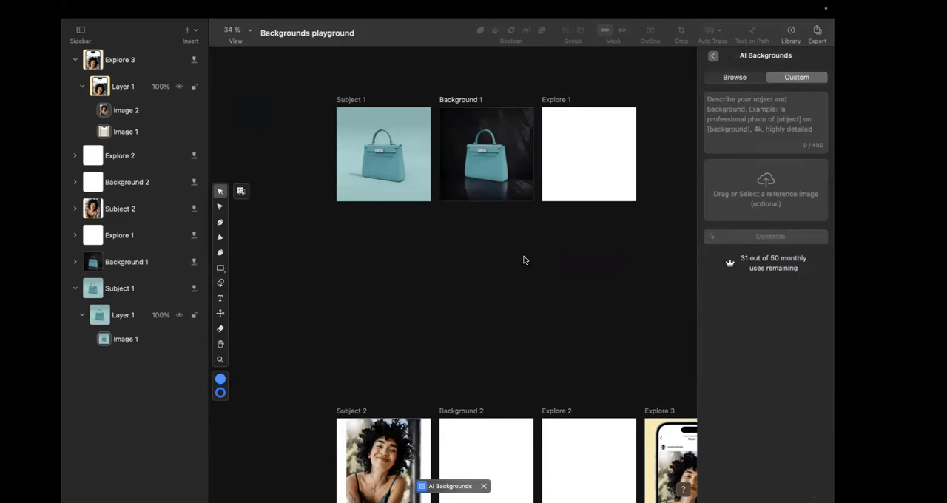
scroll(375, 226, up, 2)
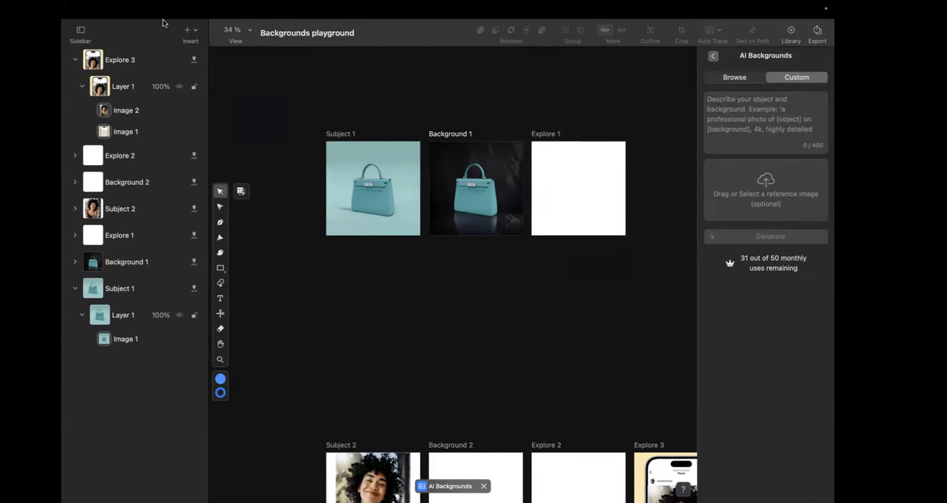
Step: Close the Backgrounds playground document and open the document "The last mile" in full screen
mouse_move(102, 4)
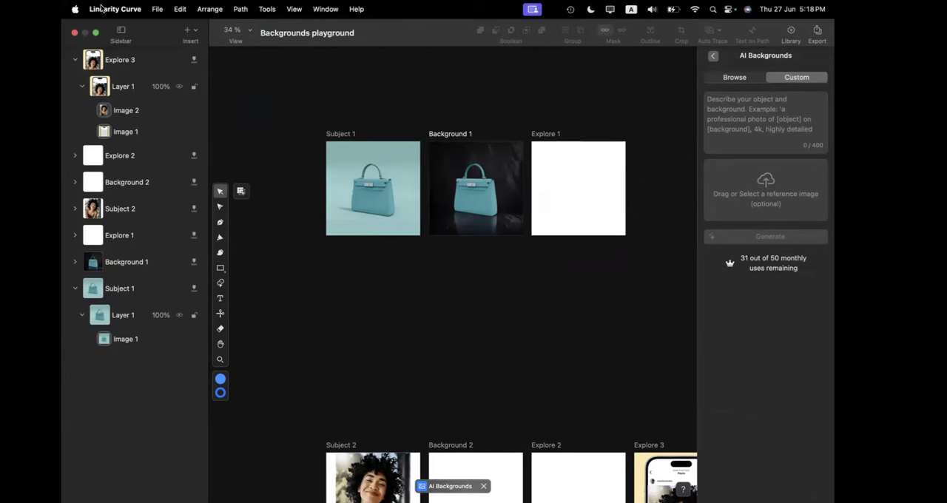
click(75, 34)
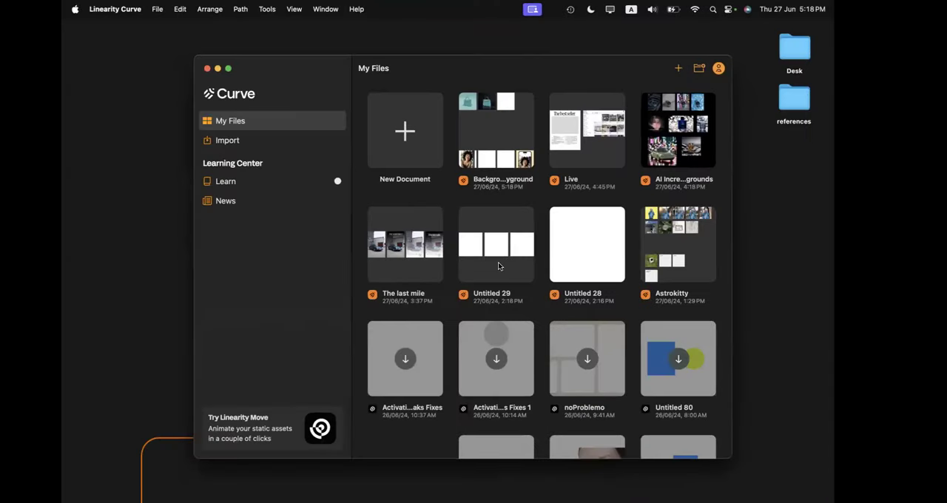
double_click(415, 247)
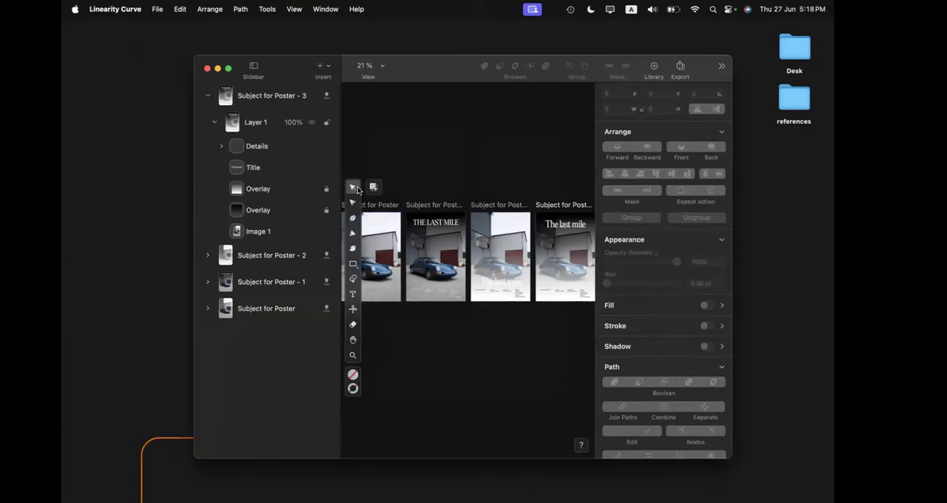
click(229, 69)
Step: Compare the original car photo on Subject for Poster with the poster designs based on it
scroll(461, 177, left, 5)
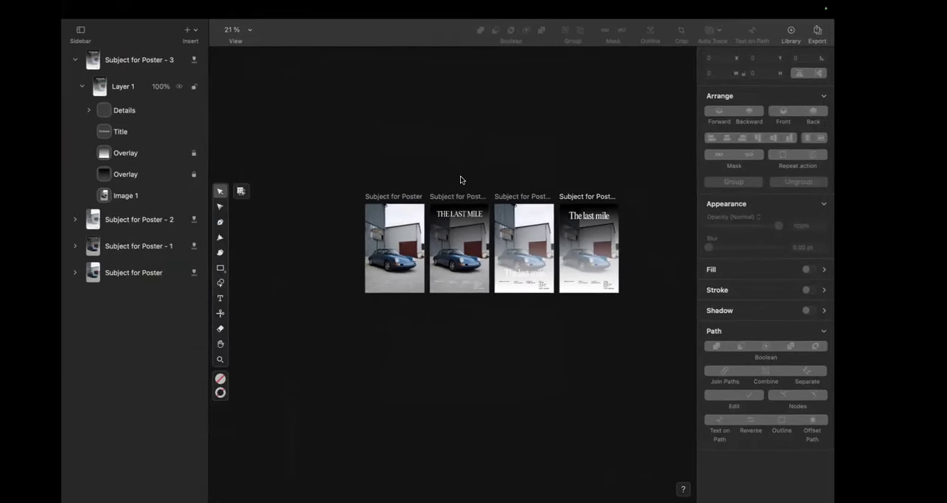
scroll(388, 258, up, 5)
scroll(387, 256, up, 4)
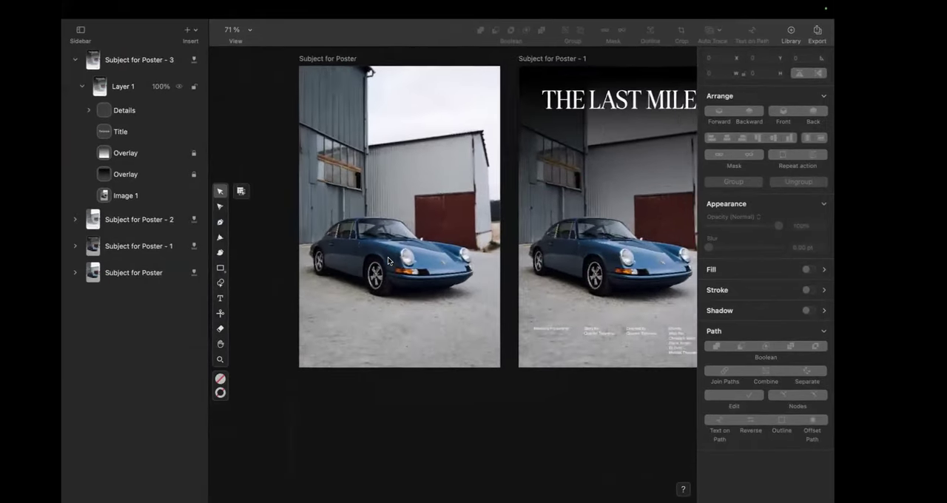
scroll(387, 258, down, 1)
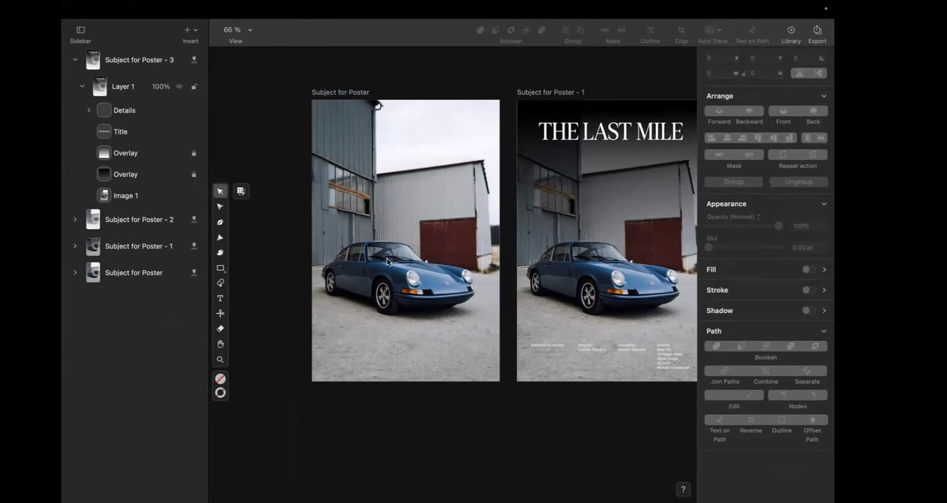
scroll(387, 258, right, 5)
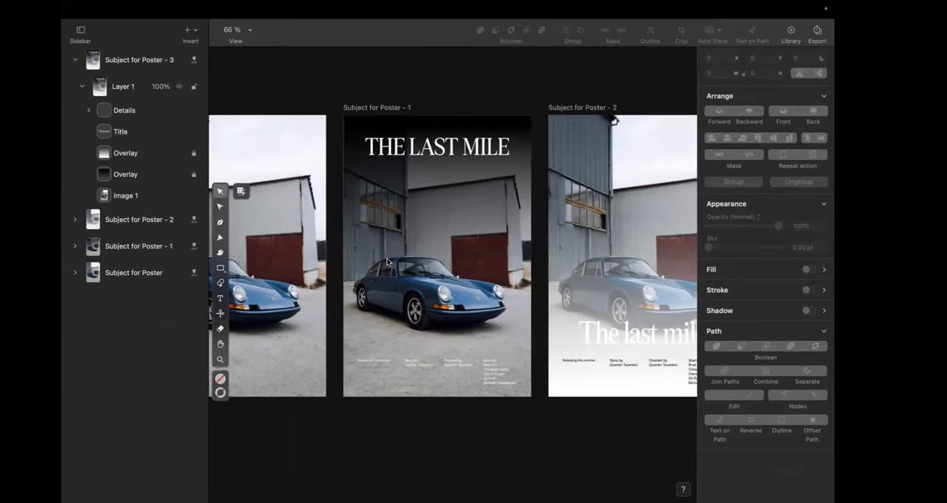
scroll(387, 261, left, 2)
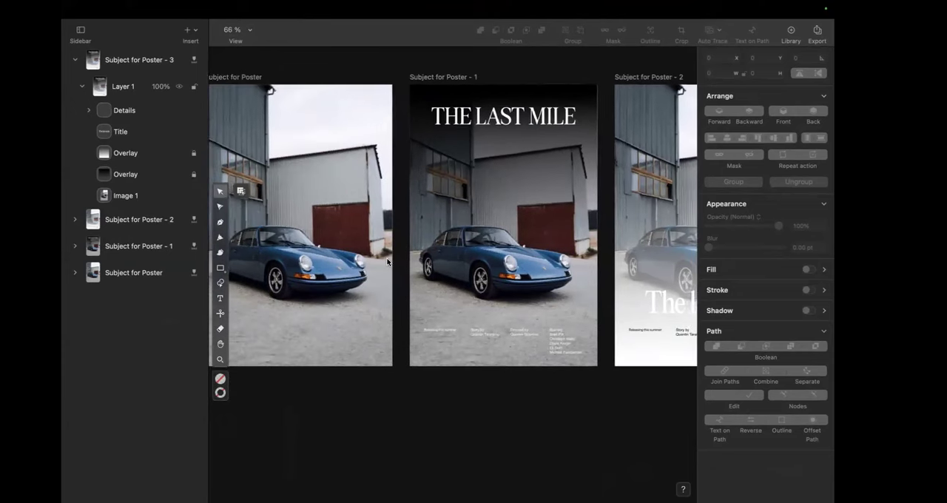
scroll(549, 241, right, 2)
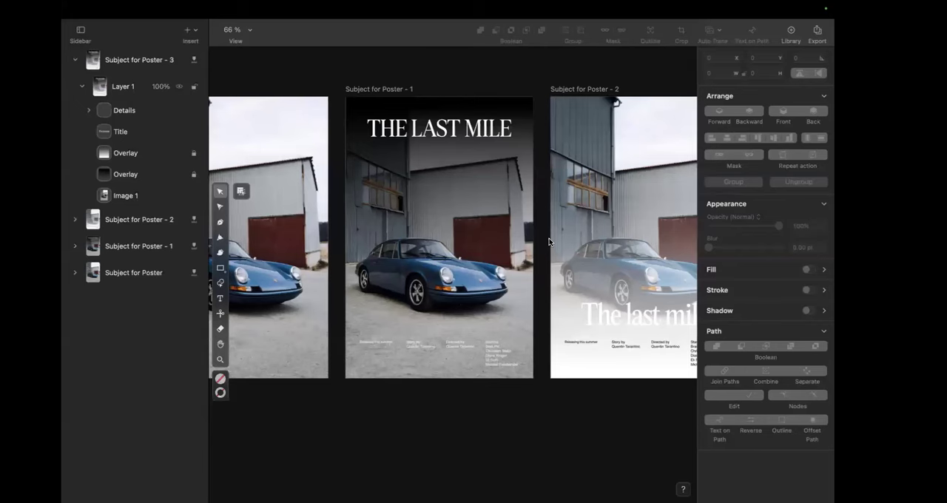
scroll(549, 241, left, 1)
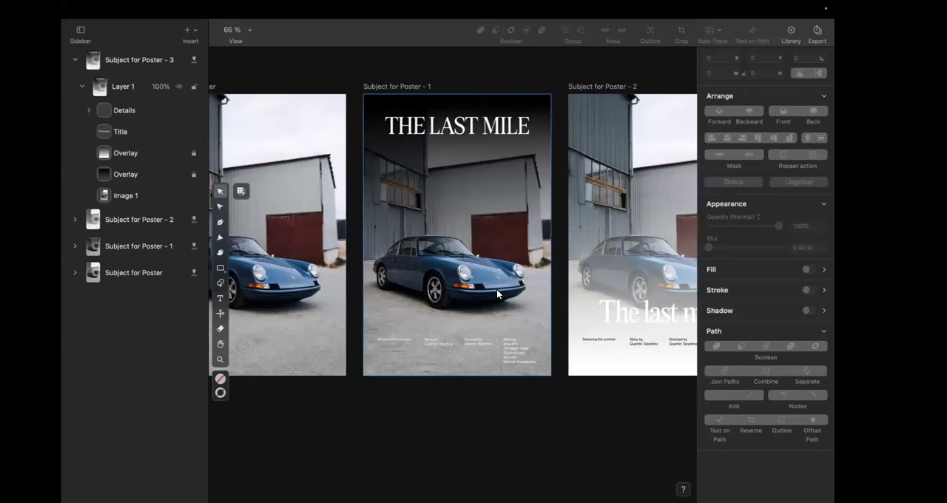
scroll(496, 290, left, 1)
scroll(496, 289, up, 1)
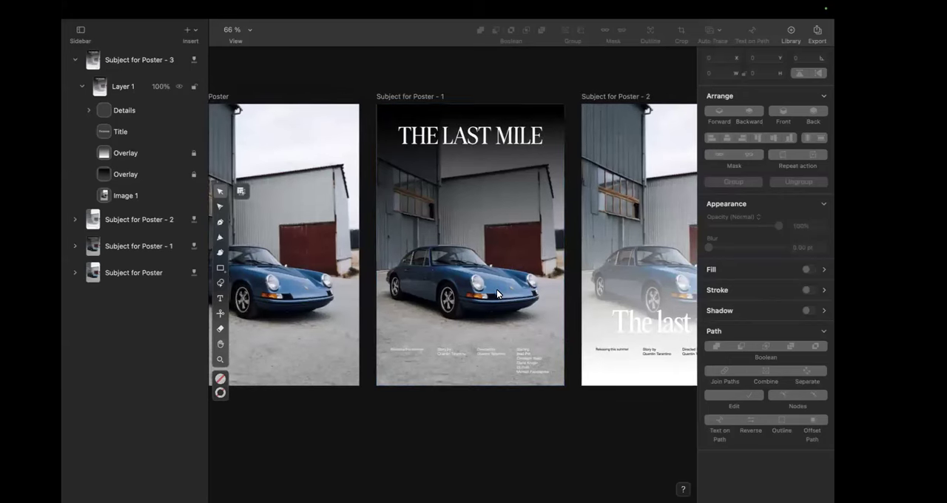
Step: Open the custom AI Backgrounds prompt for the car image on Subject for Poster - 1
click(498, 292)
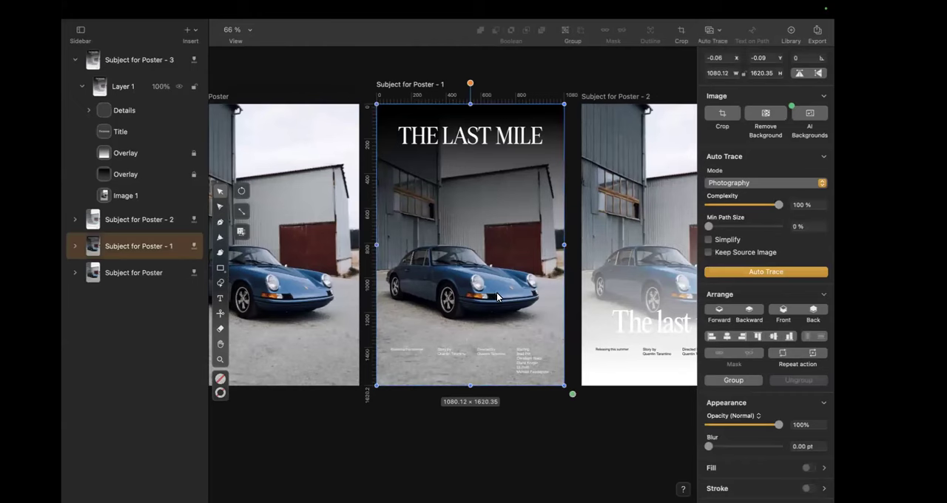
click(75, 246)
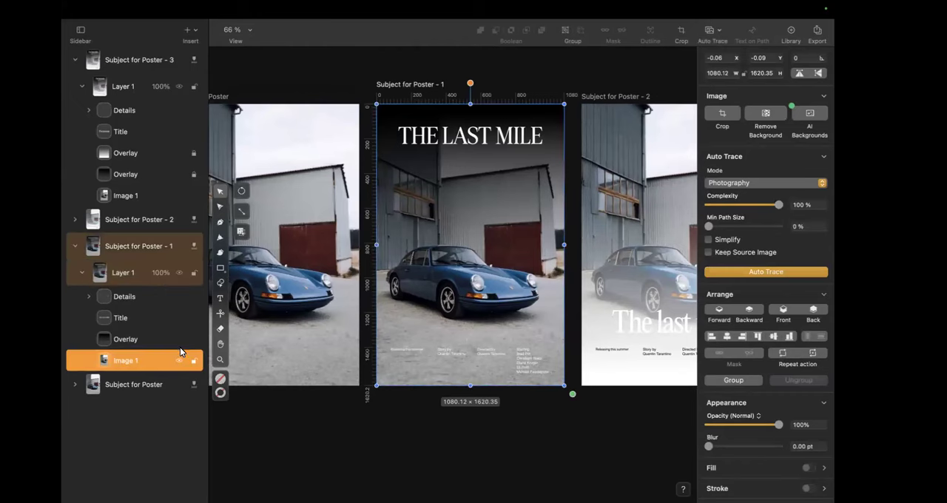
click(811, 114)
click(783, 80)
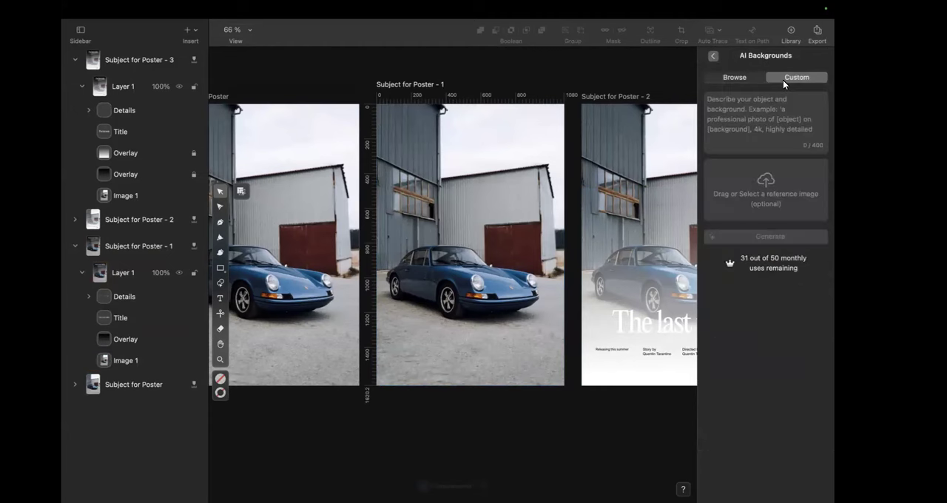
Step: Start the background prompt with "A blue Porsche"
click(742, 106)
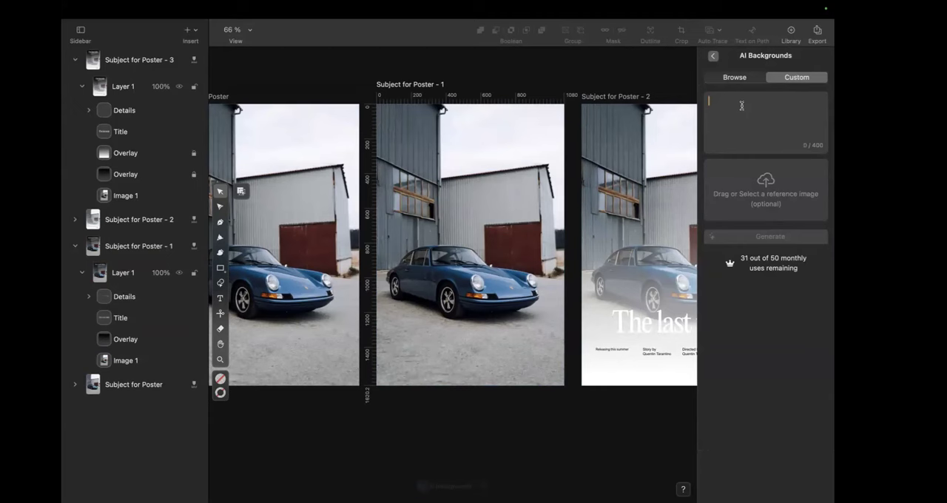
text(A buget)
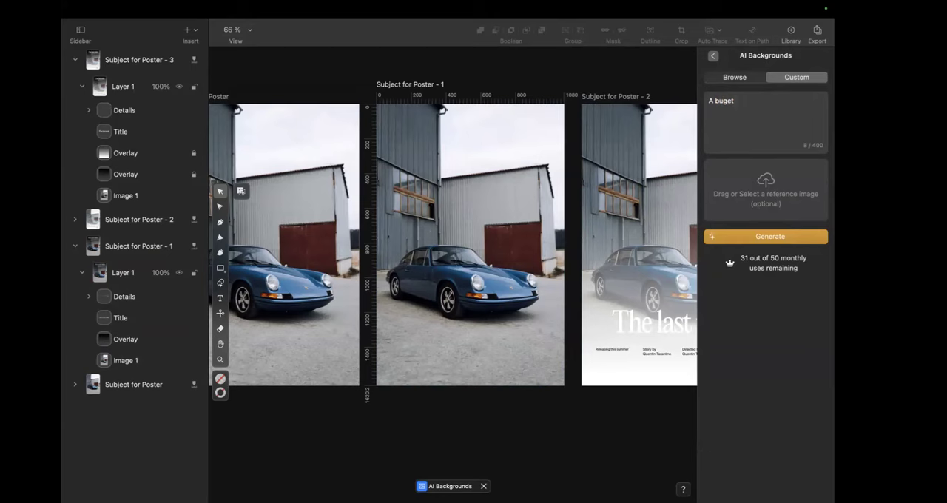
key(BackSpace)
key(BackSpace)
key(BackSpace)
key(BackSpace)
key(BackSpace)
text(lue)
text(porche)
key(BackSpace)
key(BackSpace)
key(BackSpace)
text(sche)
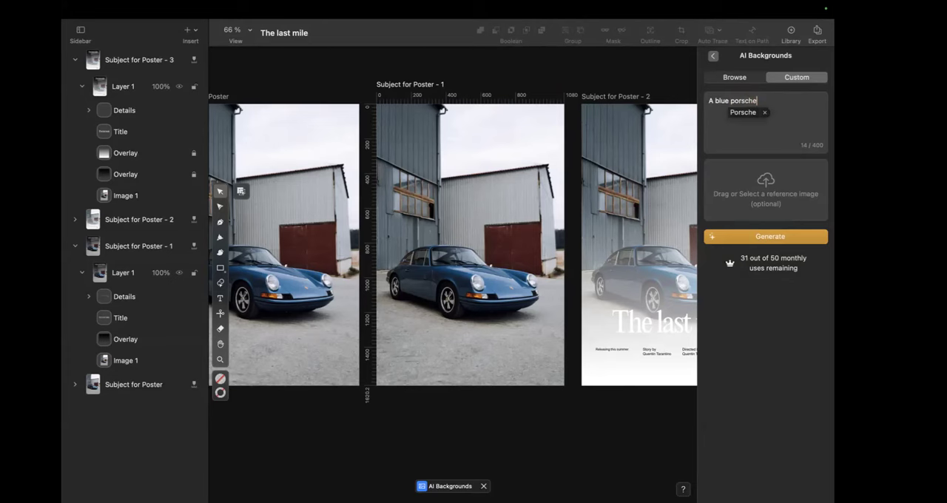
text( in miffle)
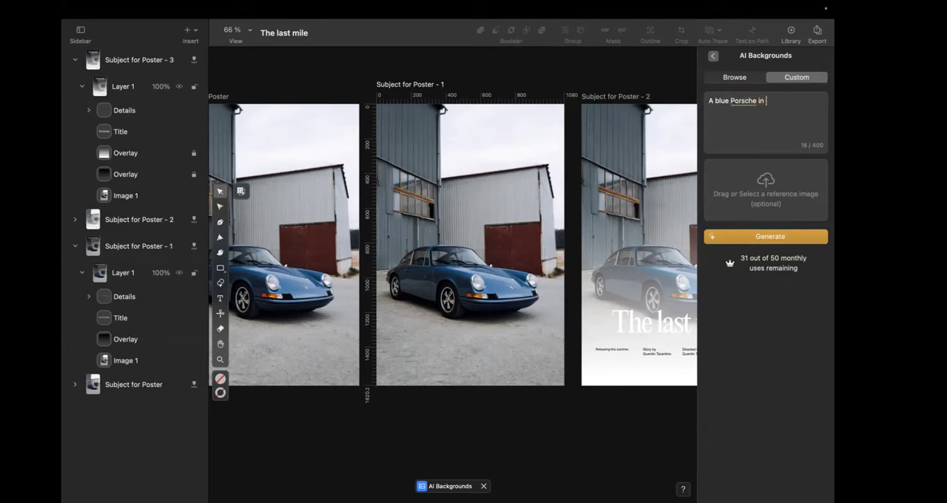
Step: Continue the background prompt with "in middle of New York City on an asphalt road,"
key(BackSpace)
key(BackSpace)
key(BackSpace)
key(BackSpace)
key(BackSpace)
text(iddle of New York city o)
text(n an)
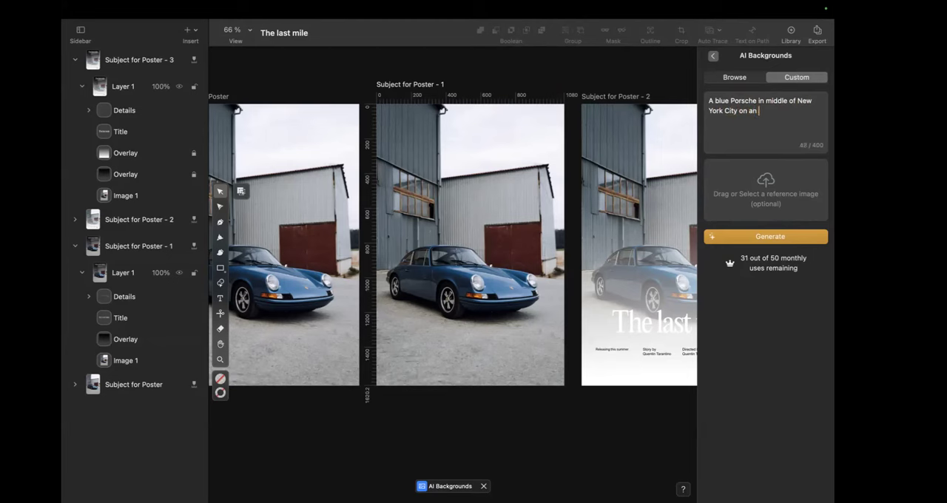
text( asphalt road, d)
Step: Finish the prompt with "neon lights, 4k, photorealistic" and generate the backgrounds
key(BackSpace)
text(neon lights, 4k, )
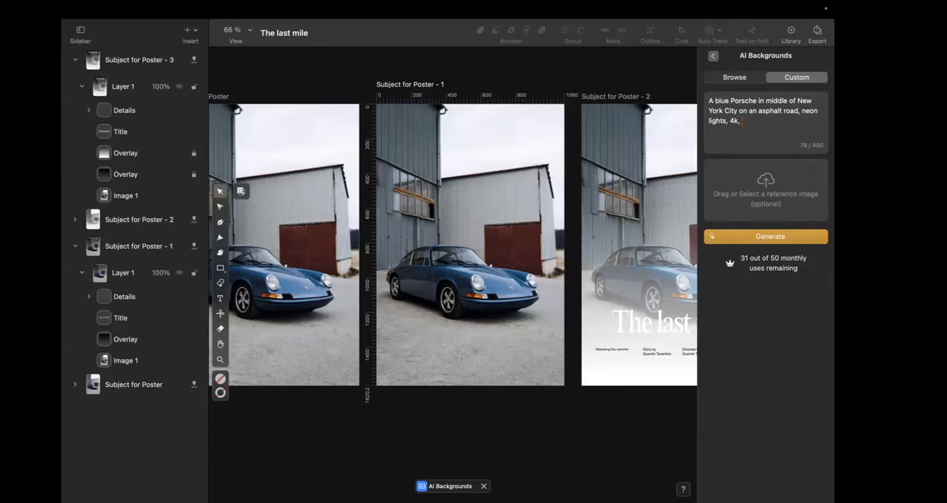
text(photra)
key(BackSpace)
key(BackSpace)
text(realistic)
click(754, 122)
text(o)
click(794, 118)
click(756, 236)
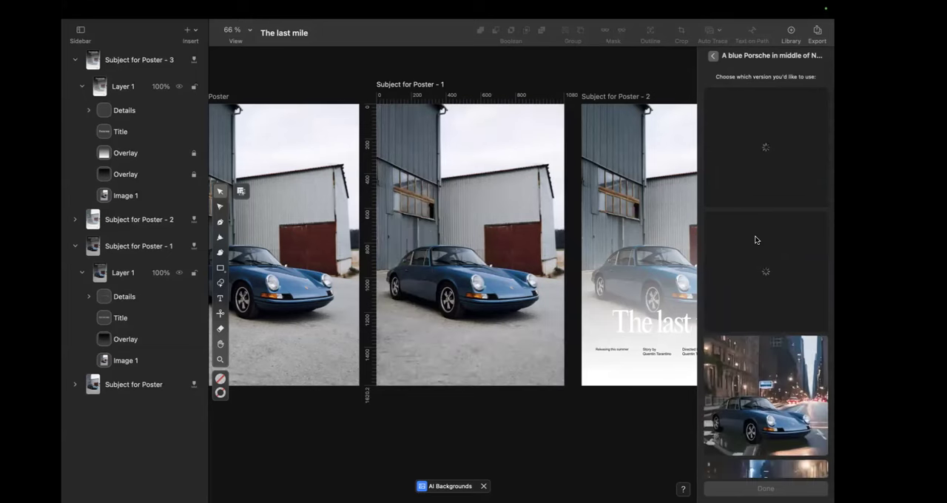
Step: Look through the generated versions and choose the first one for the car image on Subject for Poster - 1
scroll(755, 240, down, 3)
scroll(755, 240, up, 3)
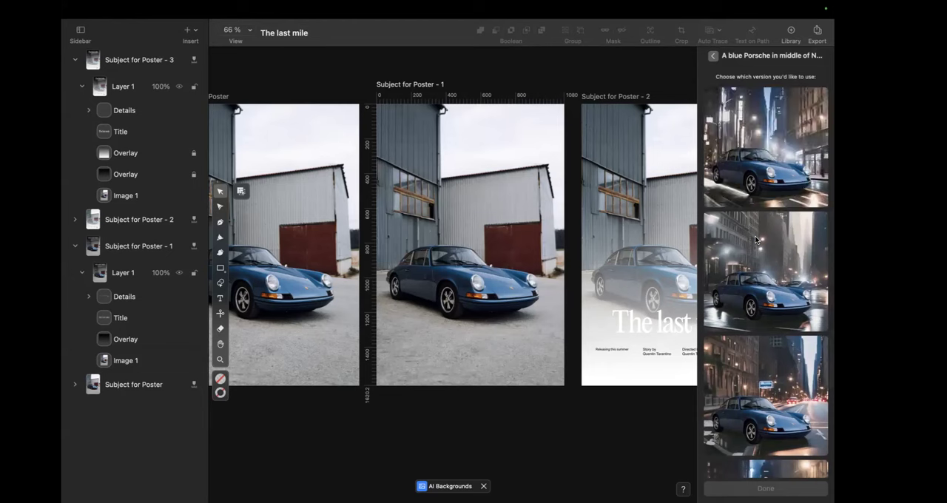
click(760, 191)
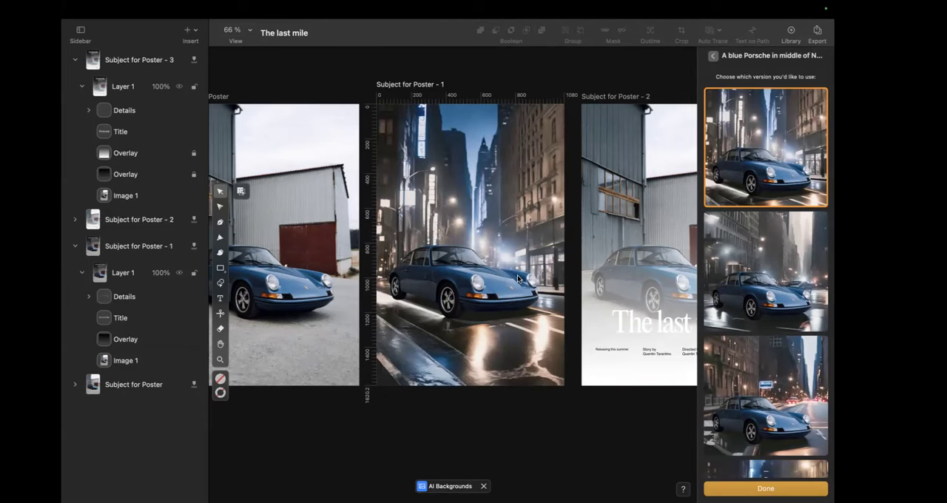
Step: Examine the wheels, ground shadows and wet-road reflections up close in the chosen background version
scroll(518, 279, up, 2)
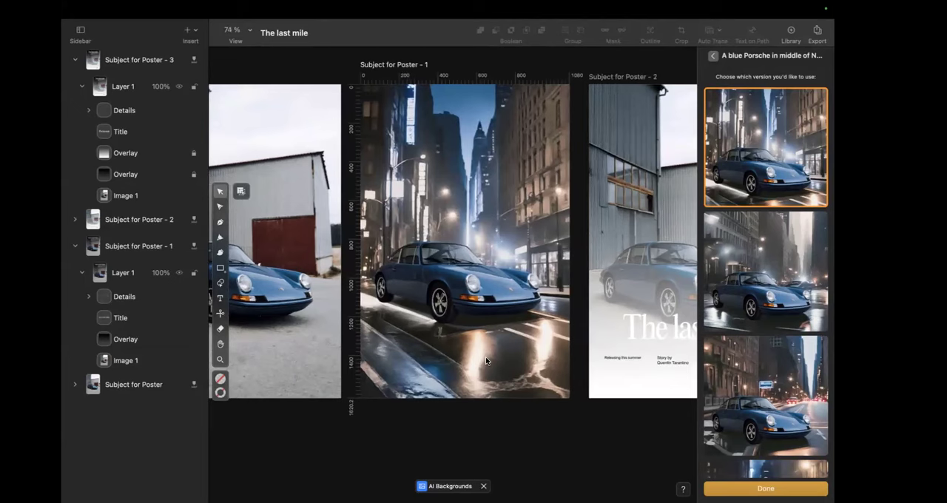
scroll(485, 357, up, 2)
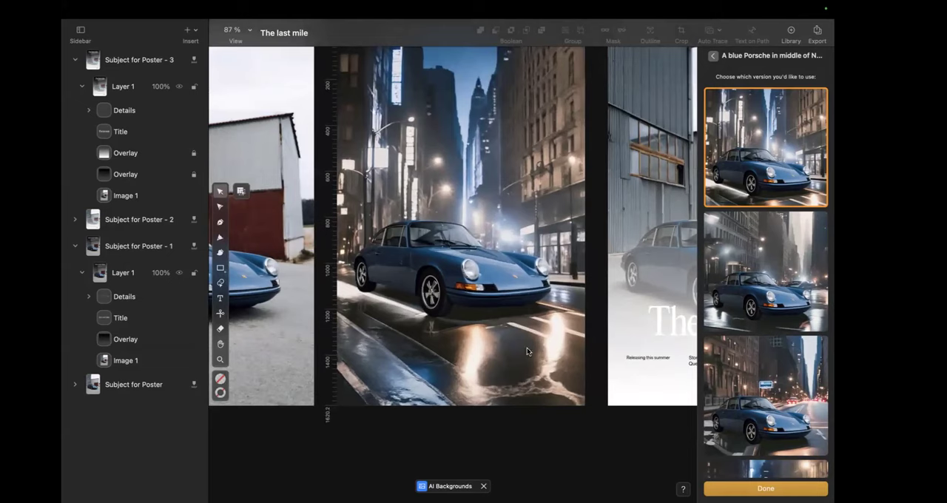
scroll(475, 344, up, 5)
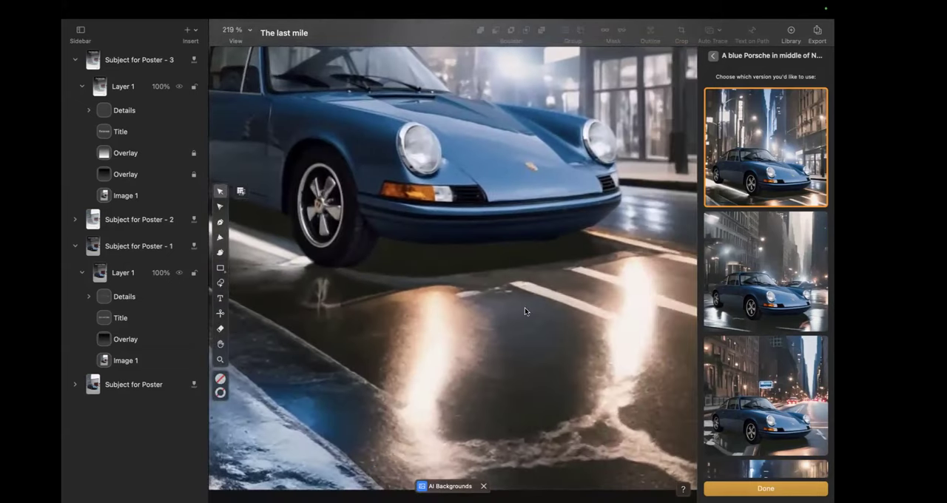
scroll(525, 309, down, 3)
scroll(524, 311, up, 6)
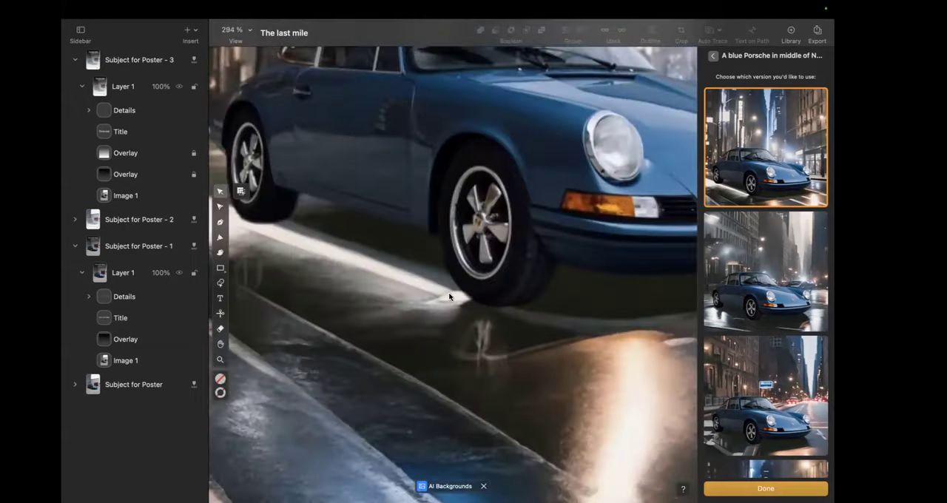
scroll(490, 337, up, 3)
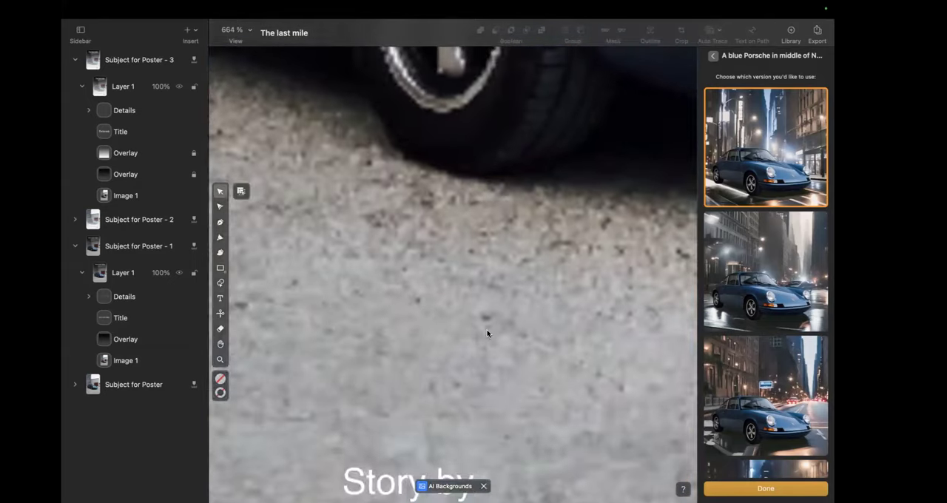
scroll(487, 333, down, 5)
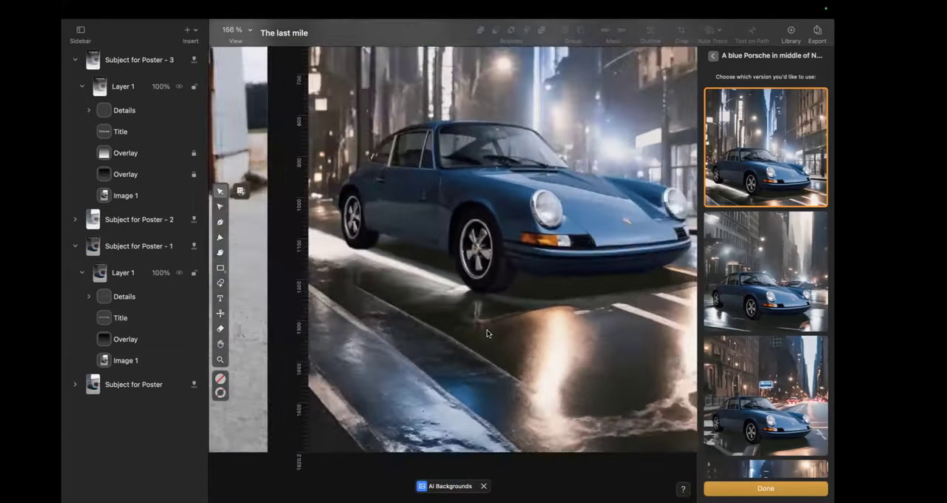
Step: Compare the other generated New York backgrounds on Subject for Poster - 1 and apply the fourth version
scroll(487, 334, right, 1)
scroll(487, 334, up, 1)
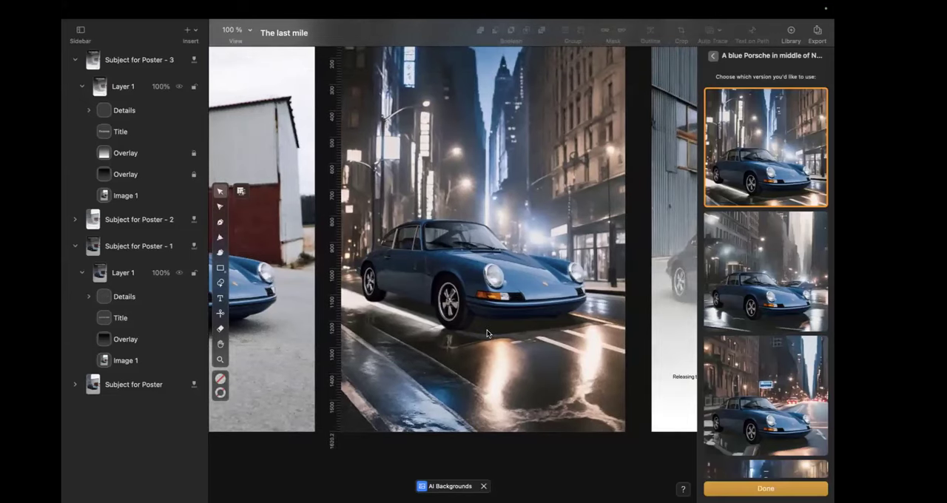
scroll(487, 334, up, 1)
scroll(486, 329, down, 2)
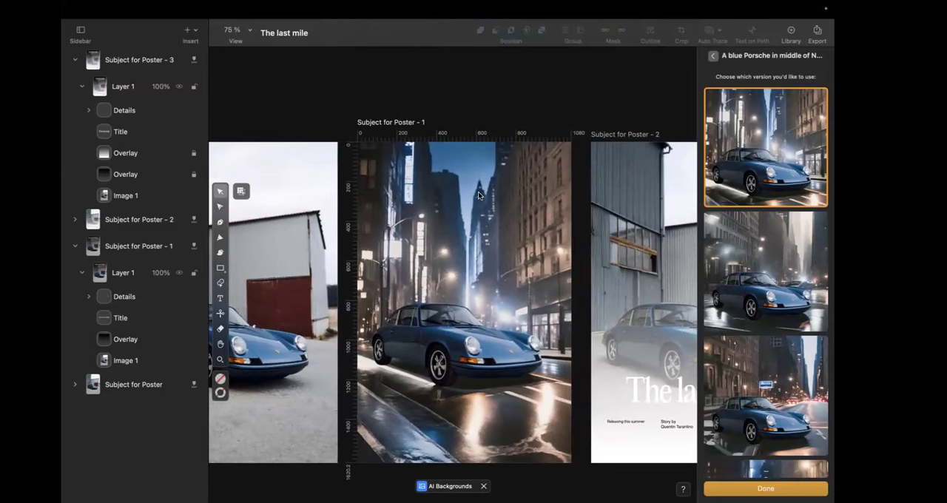
scroll(478, 192, down, 1)
scroll(781, 321, down, 3)
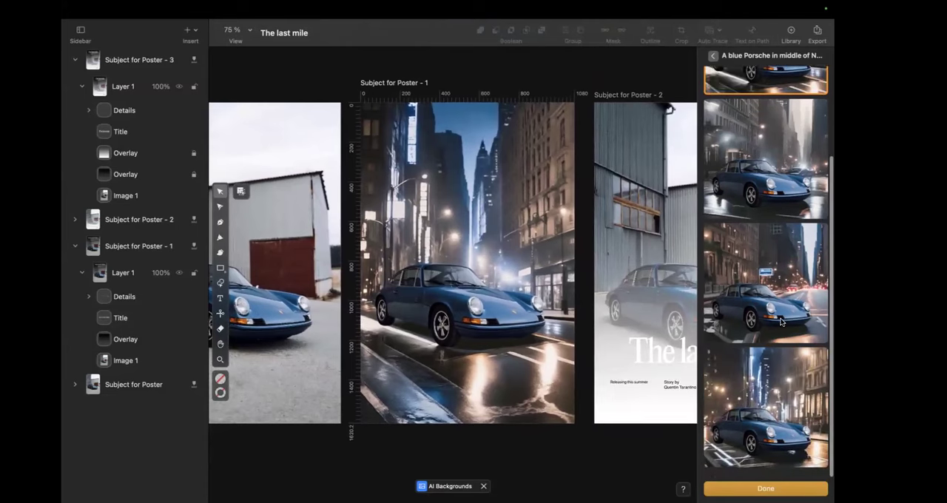
click(756, 408)
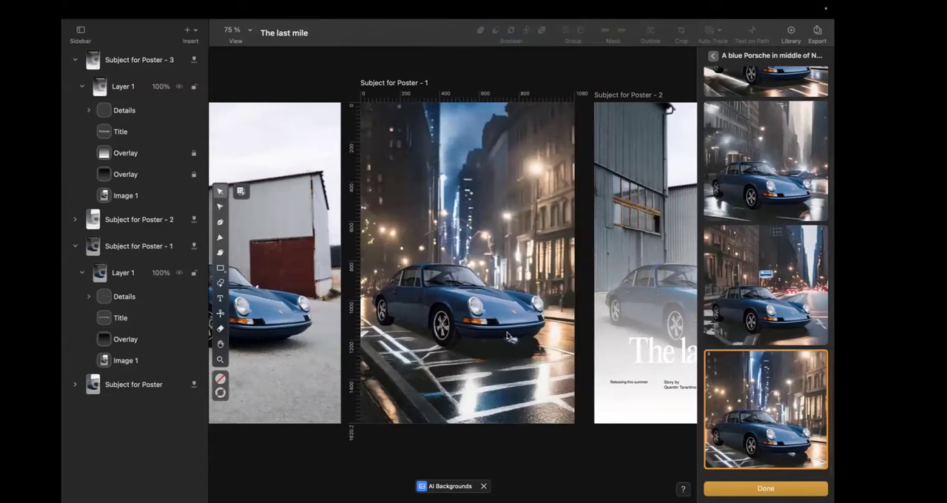
scroll(776, 347, up, 1)
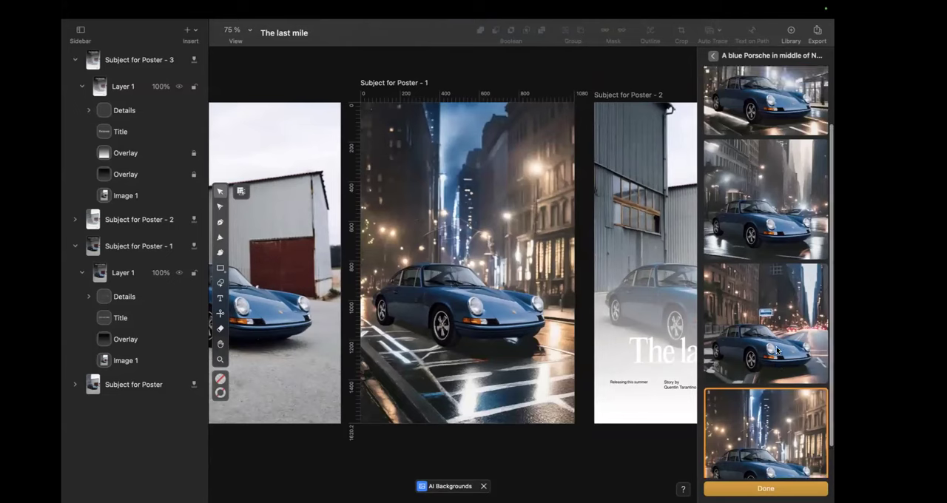
click(765, 244)
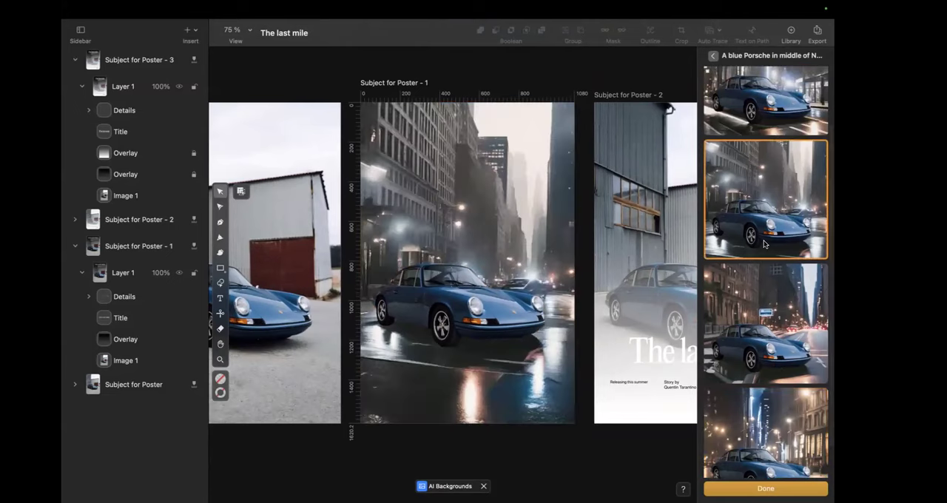
scroll(754, 356, down, 1)
click(753, 455)
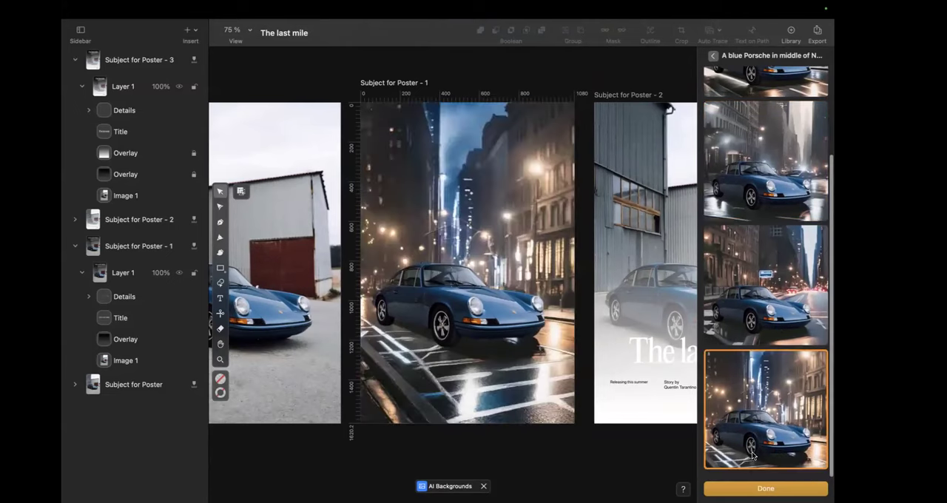
click(746, 488)
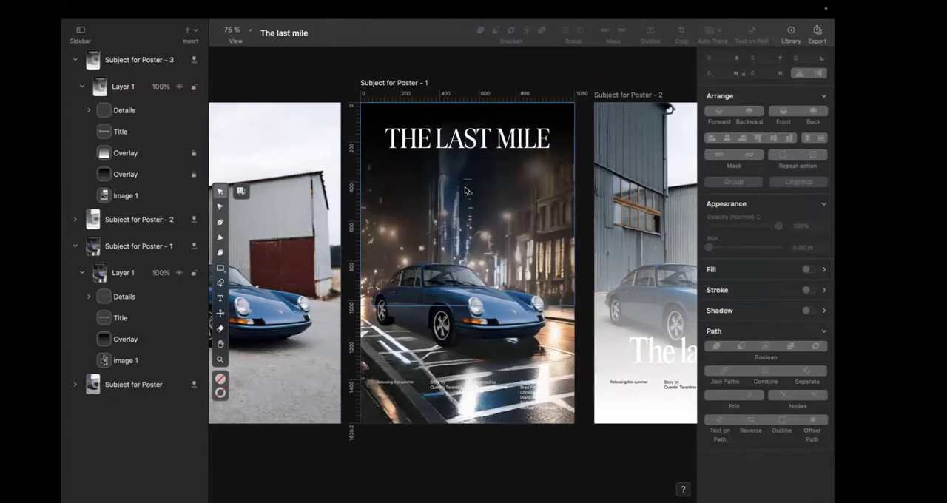
Step: Extend the dark gradient Overlay on Subject for Poster - 1 downward to a height of about 1163
scroll(465, 191, down, 2)
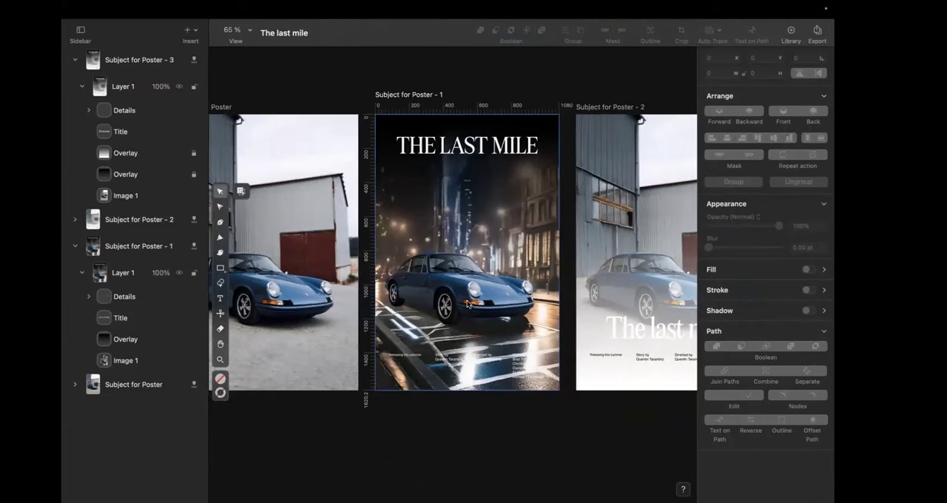
click(441, 306)
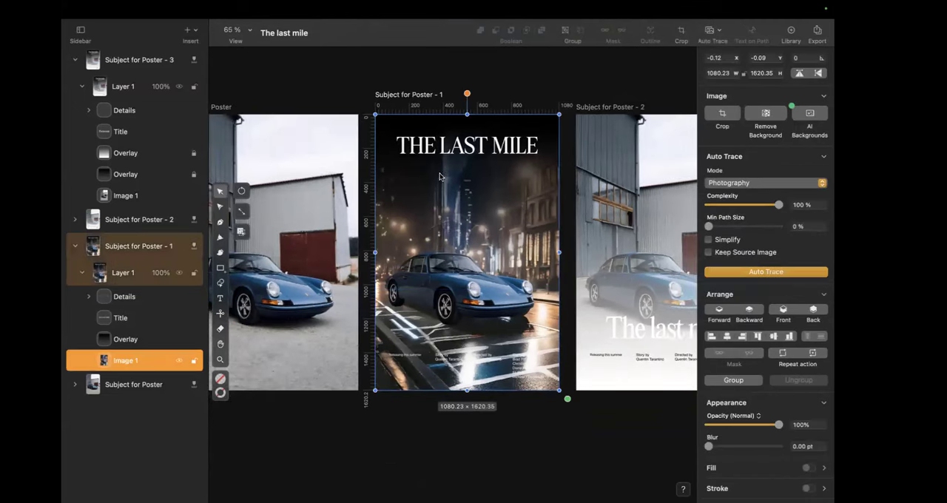
click(129, 337)
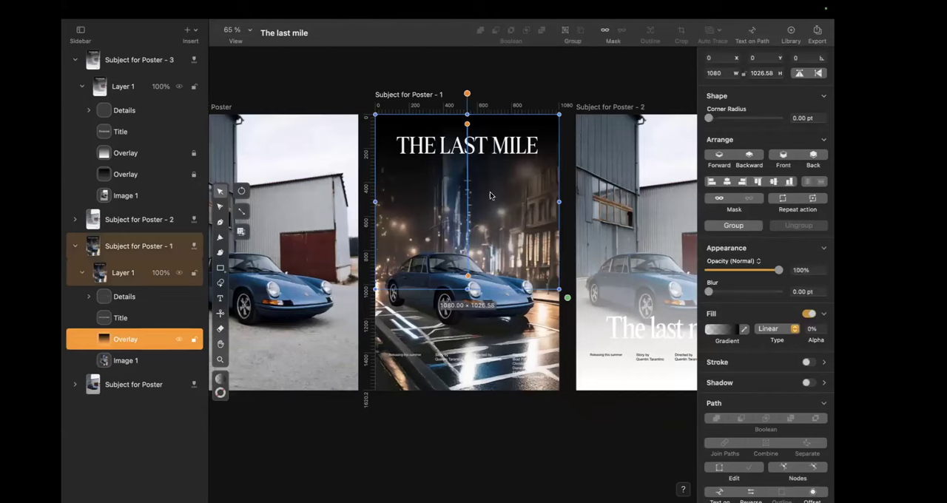
drag(469, 289, 451, 314)
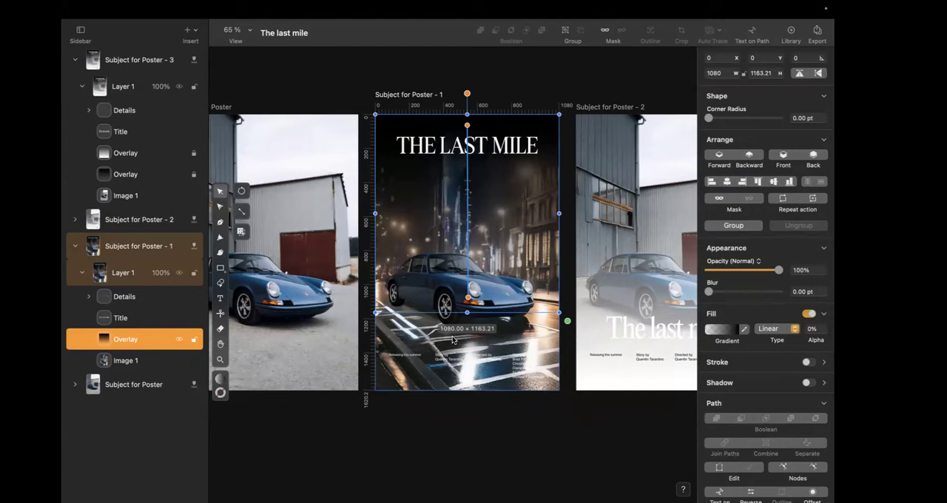
Step: Check the credits text up close, then duplicate the gradient Overlay and rotate the copy by 180 degrees
click(448, 358)
scroll(523, 376, up, 3)
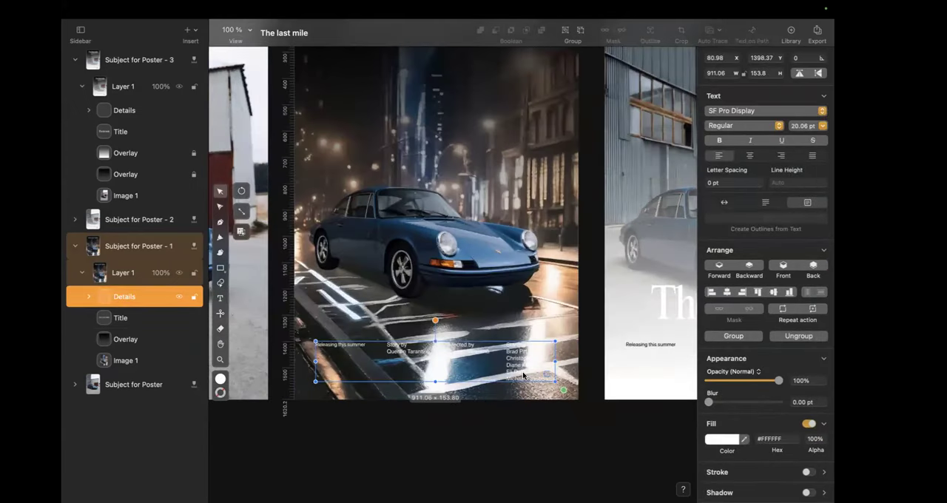
scroll(523, 375, down, 3)
click(443, 229)
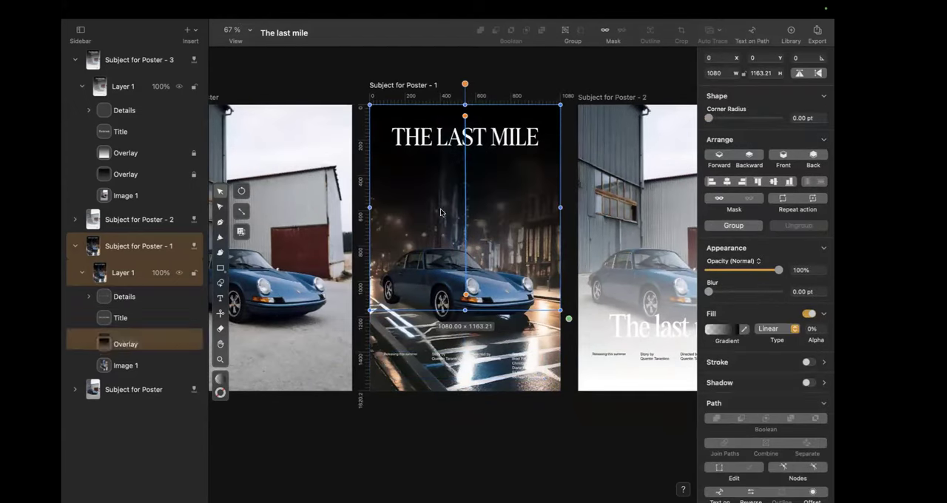
key(super+d)
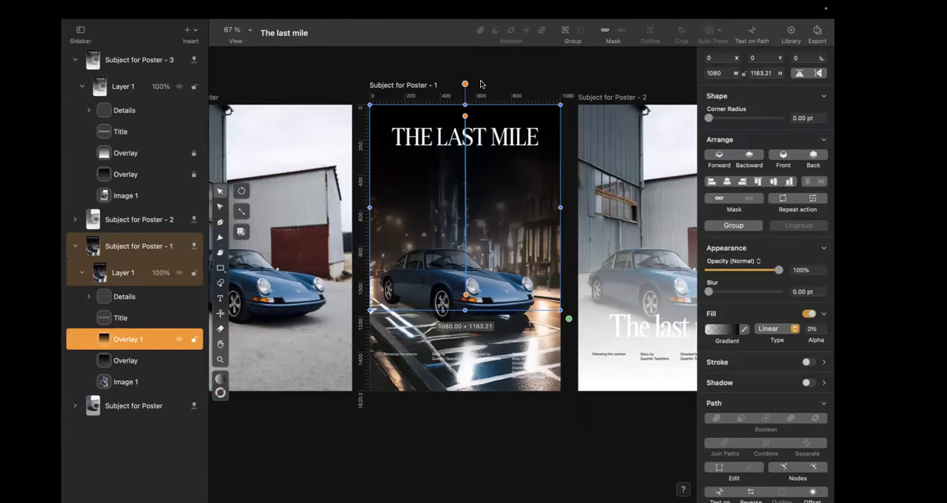
drag(464, 84, 460, 259)
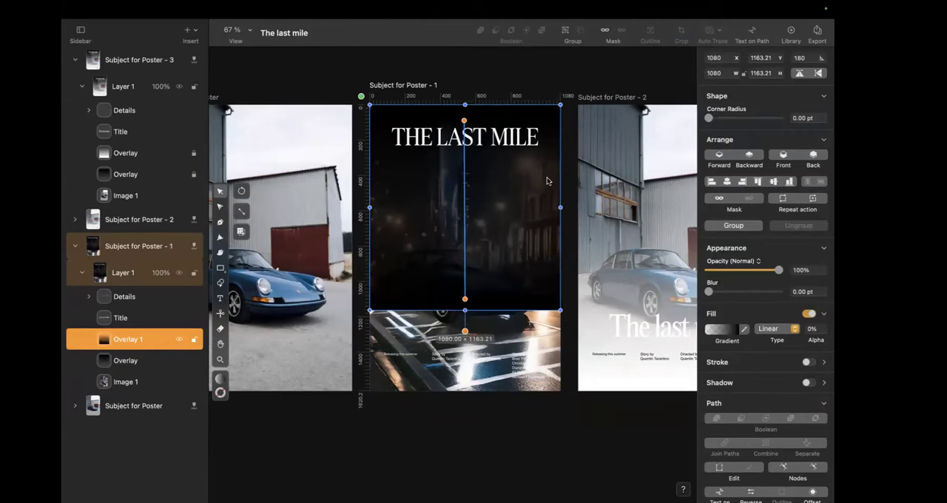
Step: Align the rotated overlay copy to the poster's bottom edge and shrink its height to about 311, behind the credits
click(789, 182)
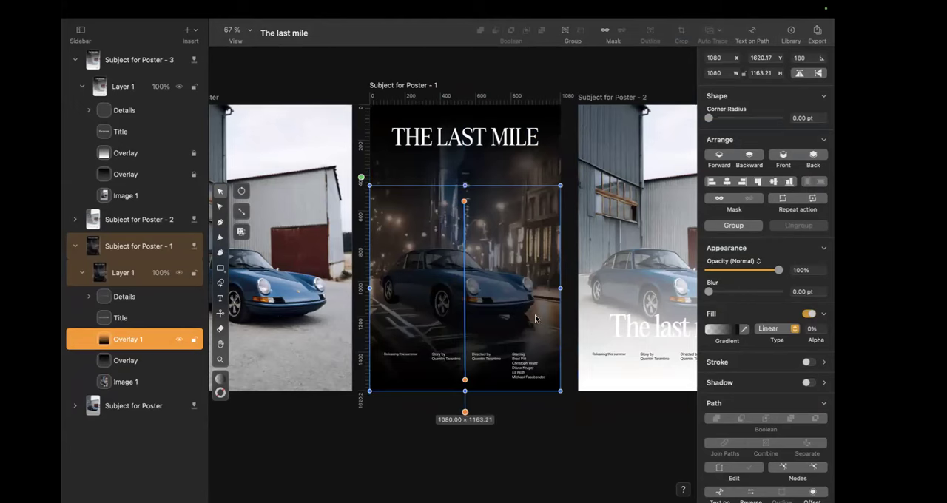
drag(465, 185, 464, 336)
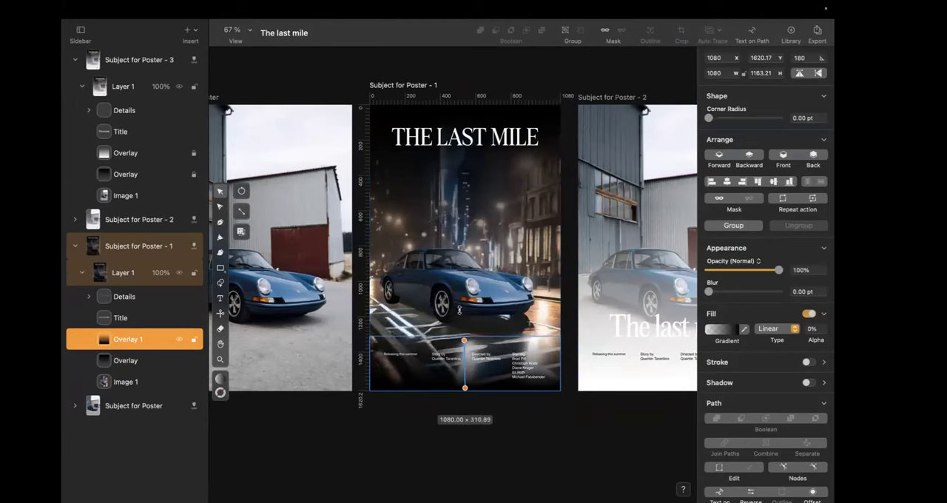
click(575, 428)
scroll(574, 428, right, 3)
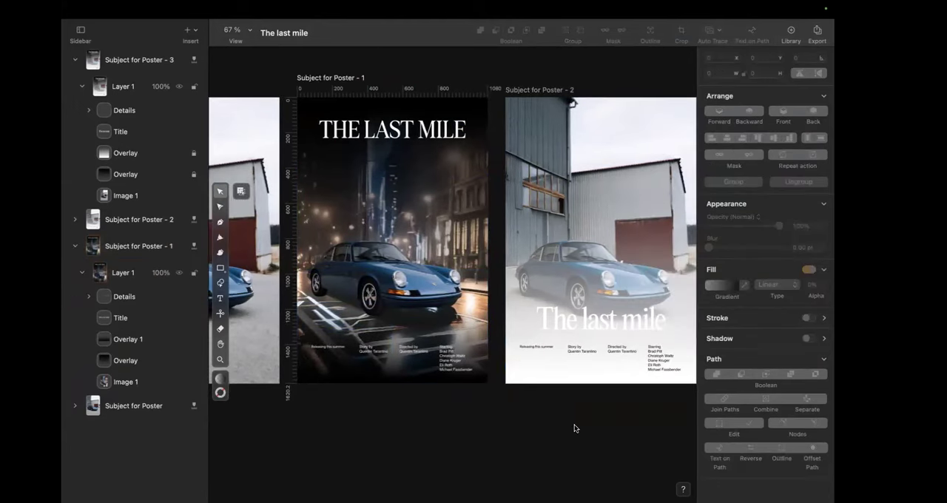
Step: Select the car image on Subject for Poster - 2 and open a custom AI Backgrounds prompt for it
scroll(413, 262, left, 3)
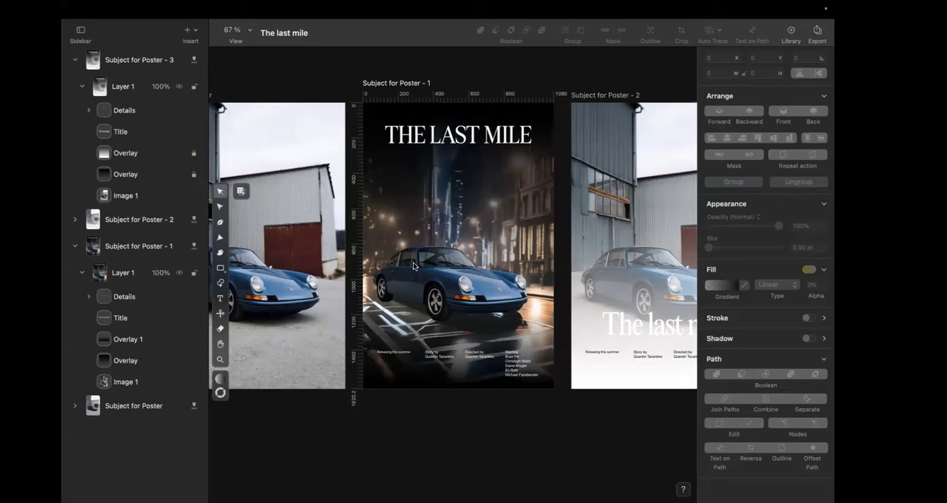
scroll(413, 262, right, 3)
scroll(413, 262, up, 1)
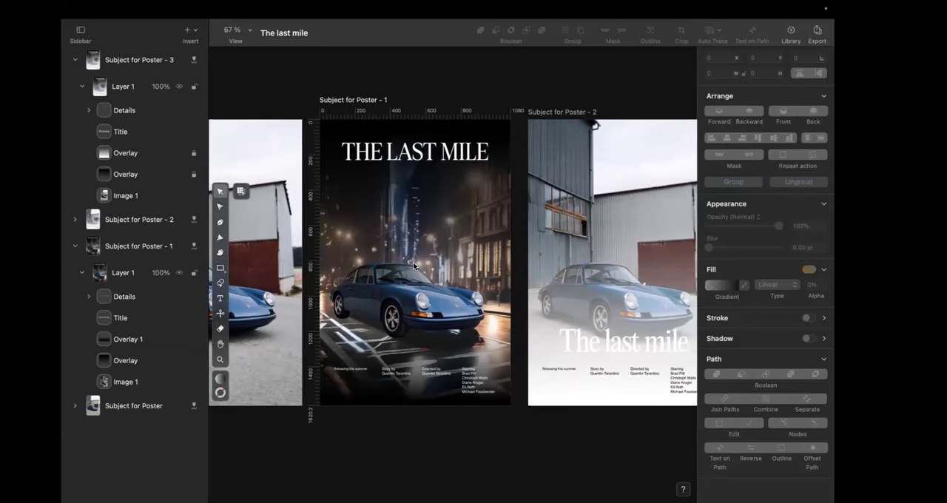
scroll(413, 262, right, 3)
scroll(412, 262, down, 1)
scroll(445, 215, right, 2)
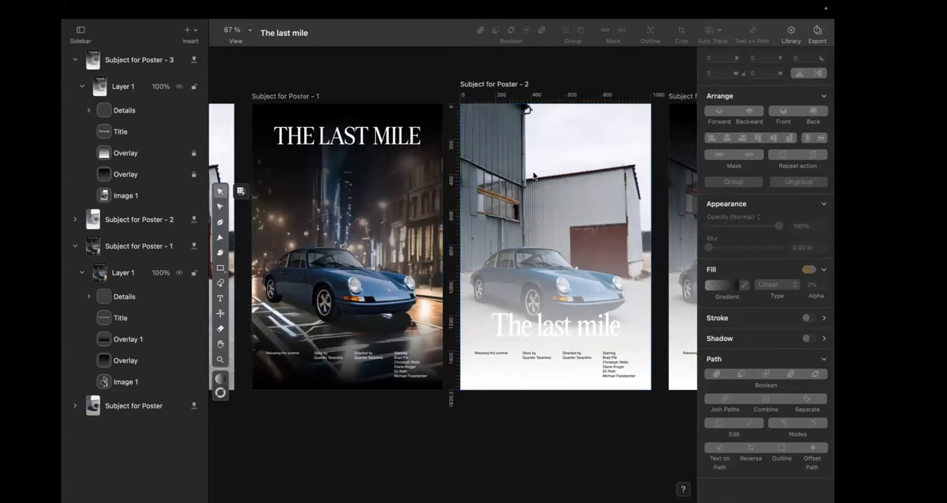
click(533, 176)
click(806, 114)
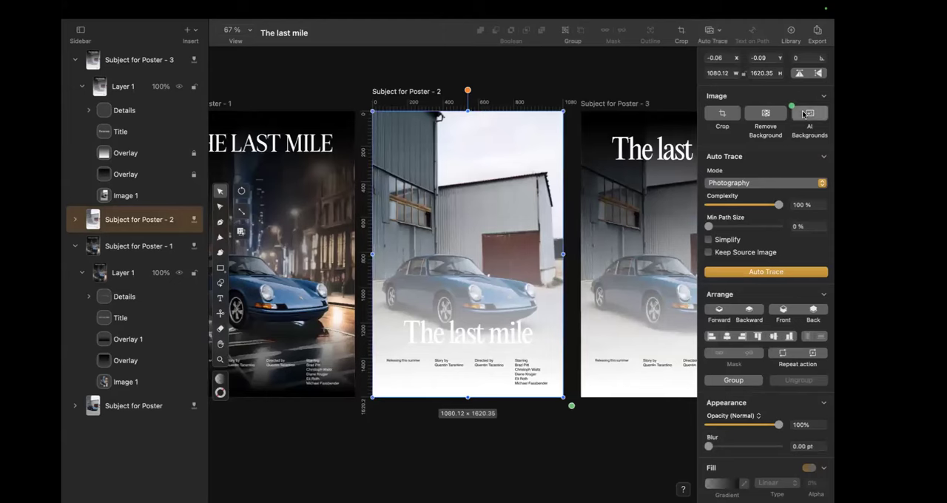
click(736, 119)
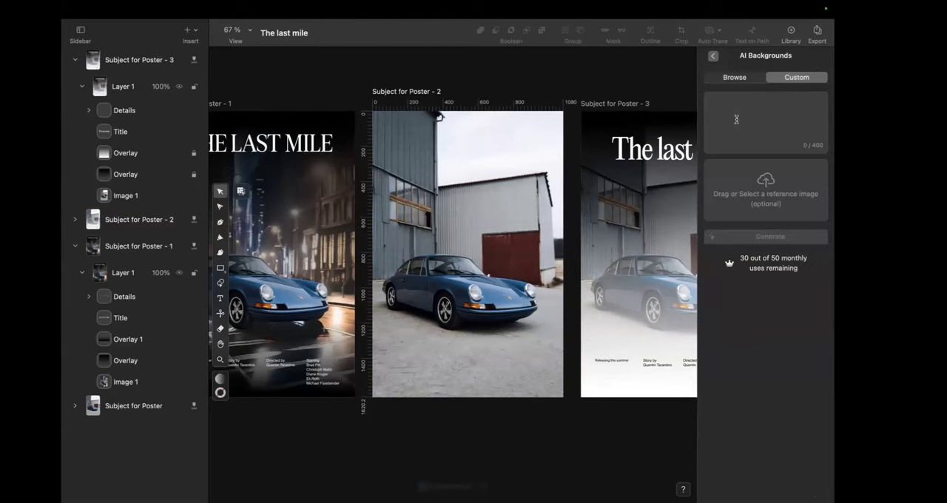
Step: Start the custom background prompt with "A blue Porsche placed in middle of a green field,"
text(A bu)
key(BackSpace)
text(lue pr)
text(os)
key(BackSpace)
key(BackSpace)
key(BackSpace)
text(orsche)
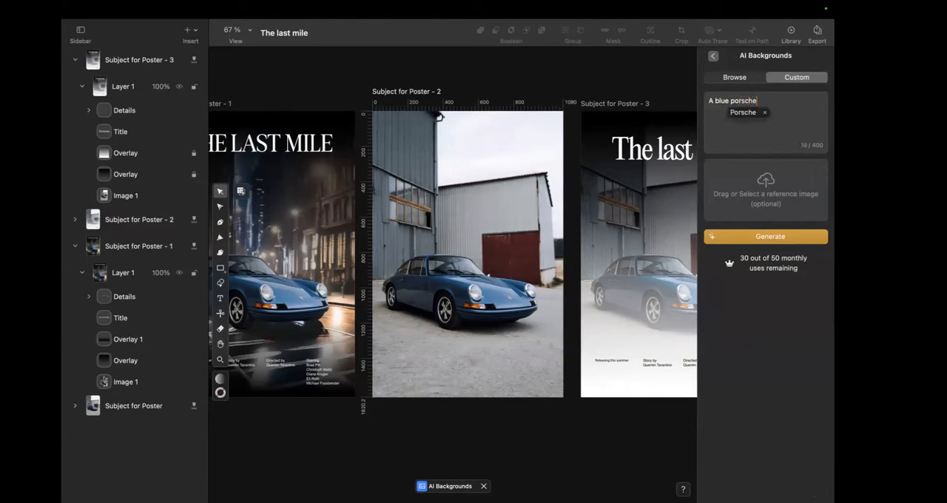
text( place)
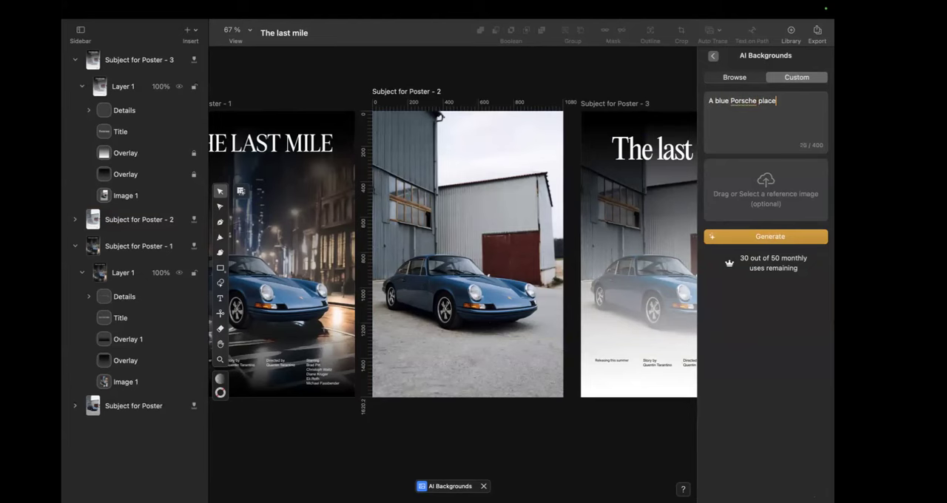
text(d in middle of a green fie)
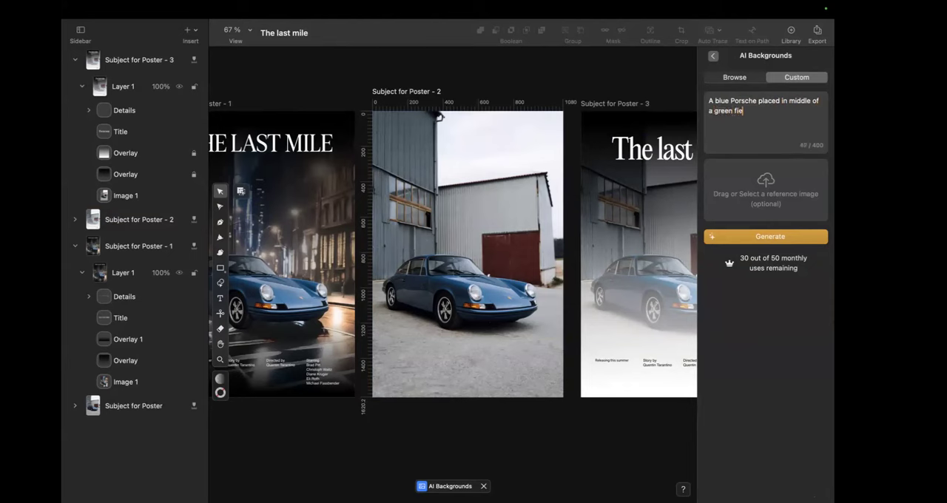
text(ld, )
text(sunny)
text( day, )
text(muddy,)
Step: Continue the background prompt with "sunny day, moody"
key(BackSpace)
key(BackSpace)
key(BackSpace)
key(BackSpace)
key(BackSpace)
key(BackSpace)
text(oo)
text(dy)
text(, ins)
text(t)
text(agram like )
text(photosho)
text(ot)
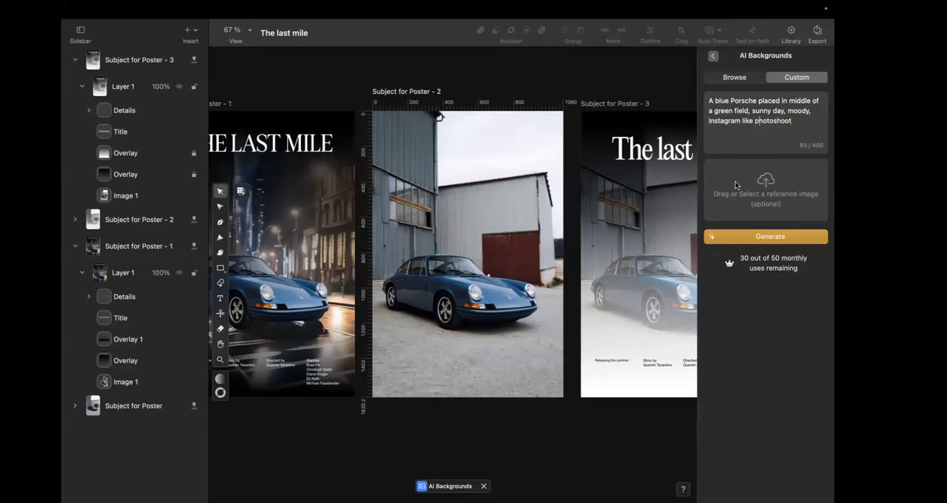
Step: Take the window out of full-screen mode to expose the desktop, and put the text cursor at the prompt's end
mouse_move(64, 2)
click(95, 32)
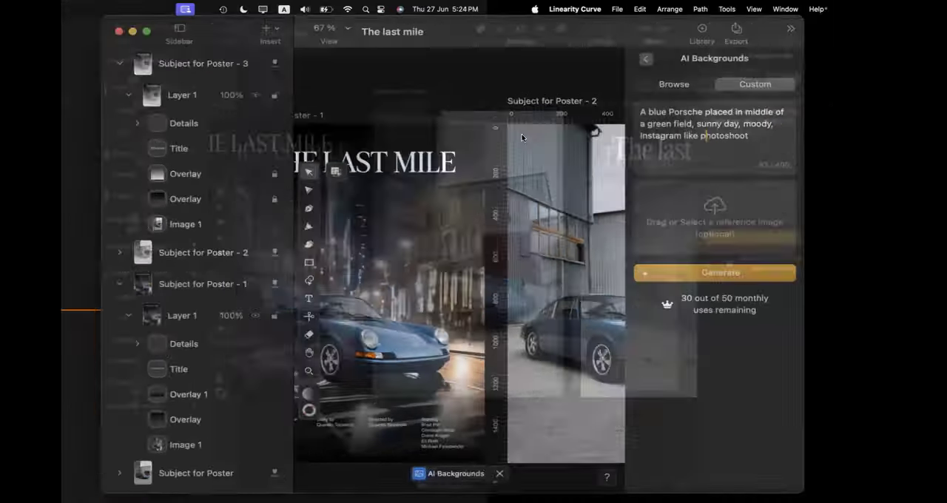
double_click(707, 165)
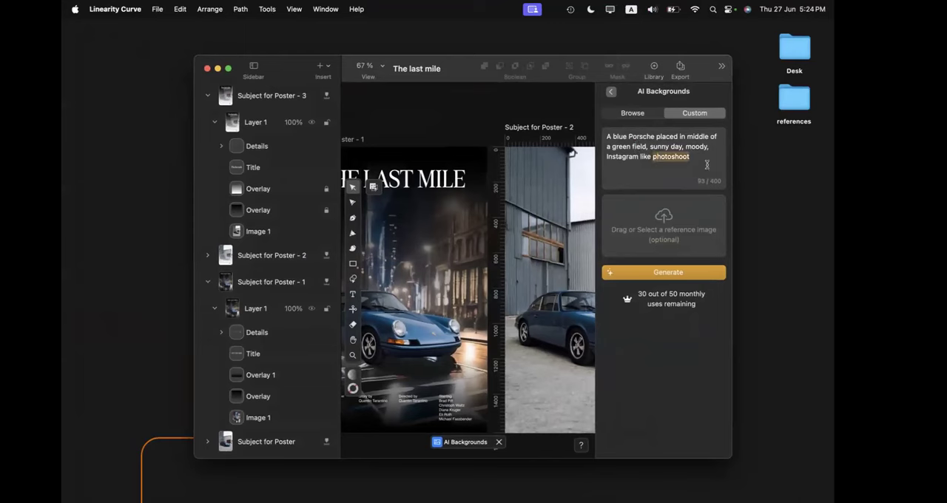
click(696, 156)
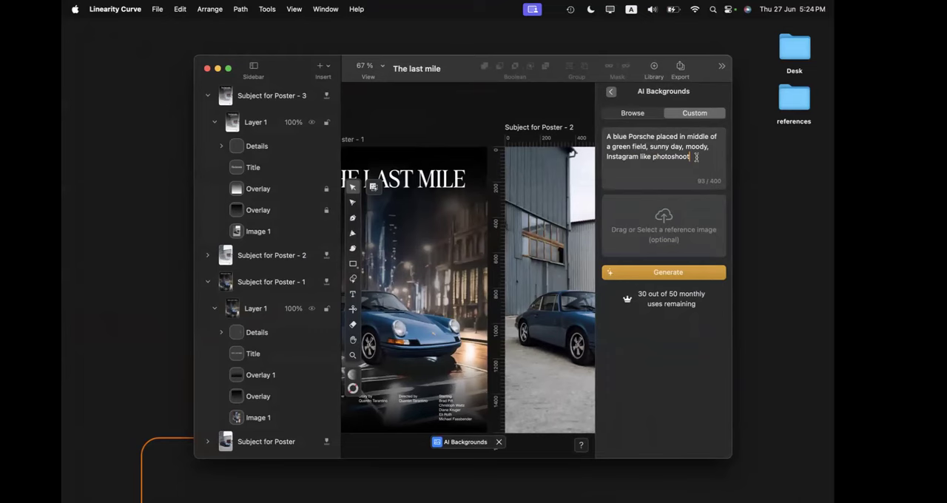
Step: Add bg.png from the desktop's references folder as the reference image for the custom background
click(792, 95)
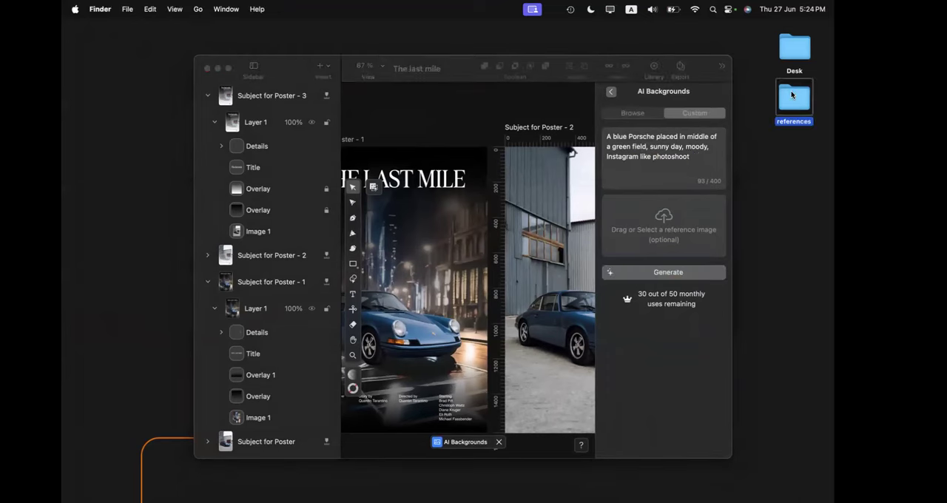
double_click(792, 95)
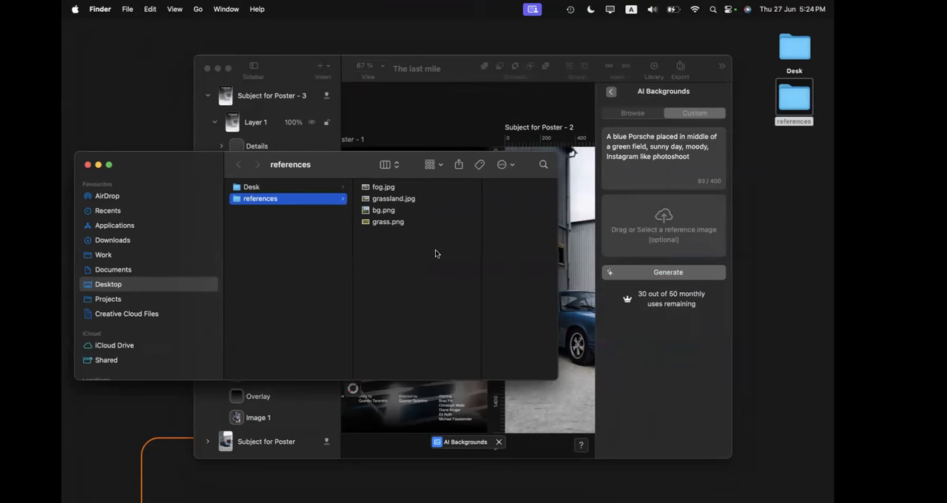
click(417, 224)
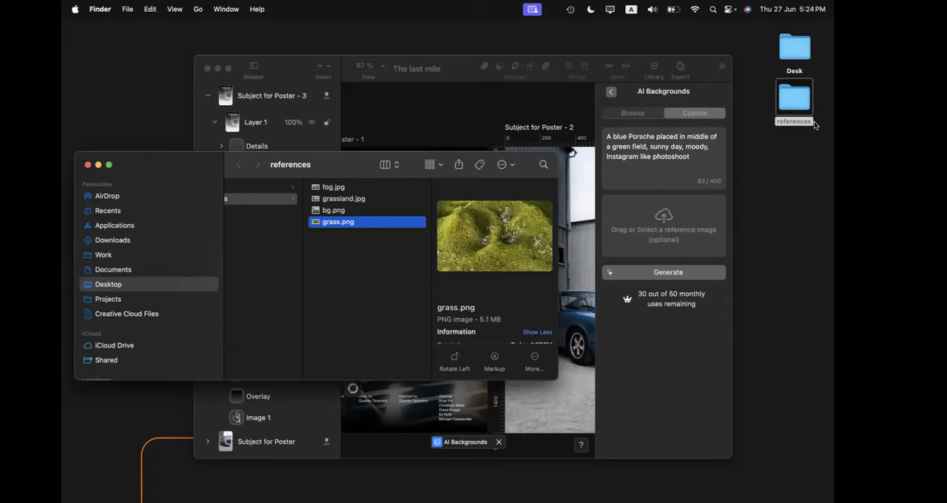
click(364, 211)
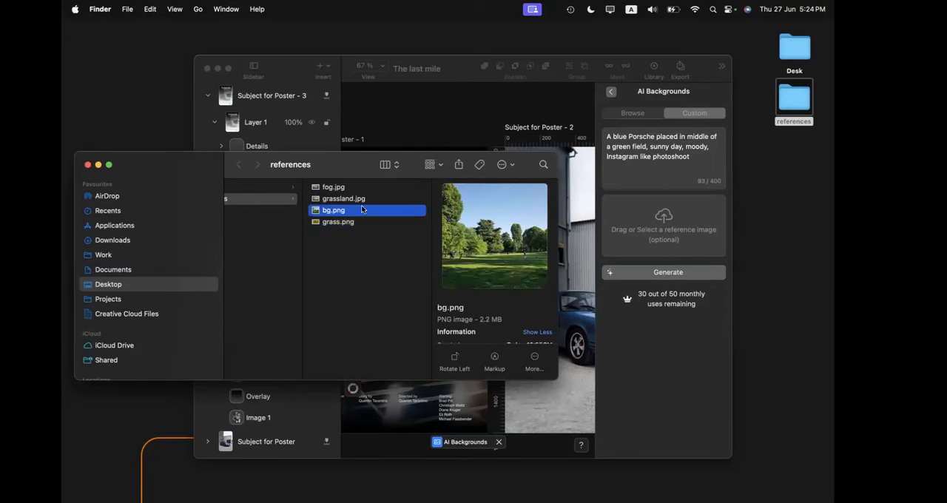
drag(335, 214, 666, 210)
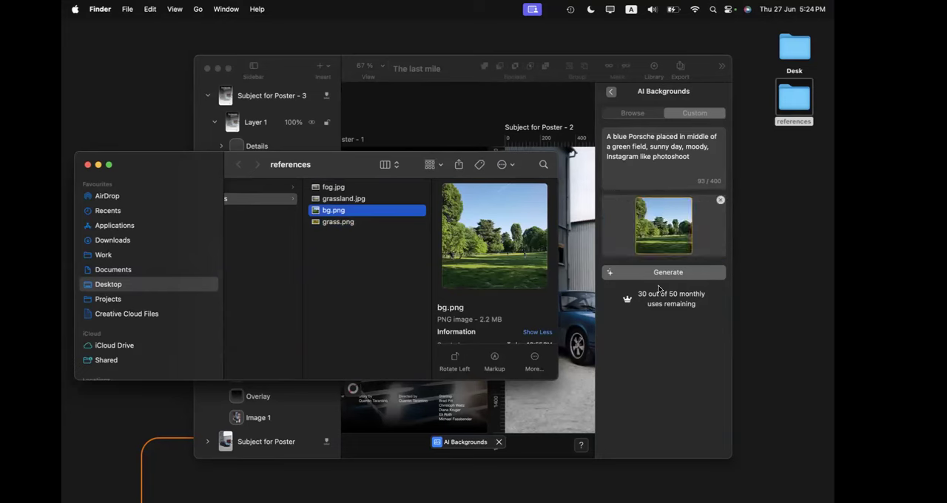
click(640, 342)
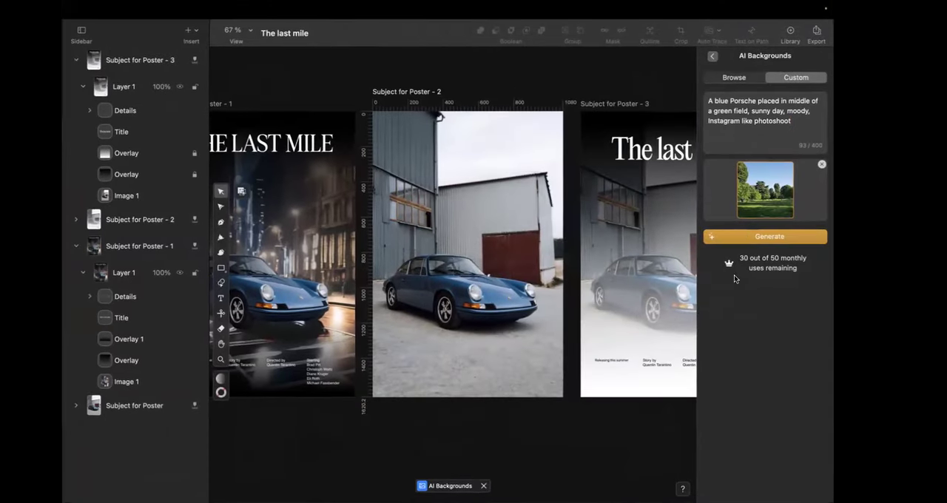
Step: Generate the backgrounds and preview the version with a leafy green hedge directly behind the car, checking how the car meets the grass
click(735, 237)
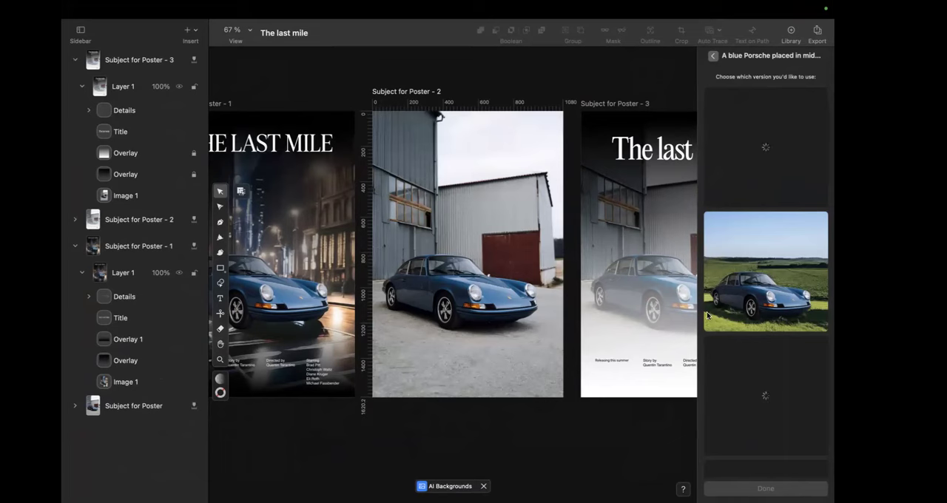
scroll(768, 294, down, 3)
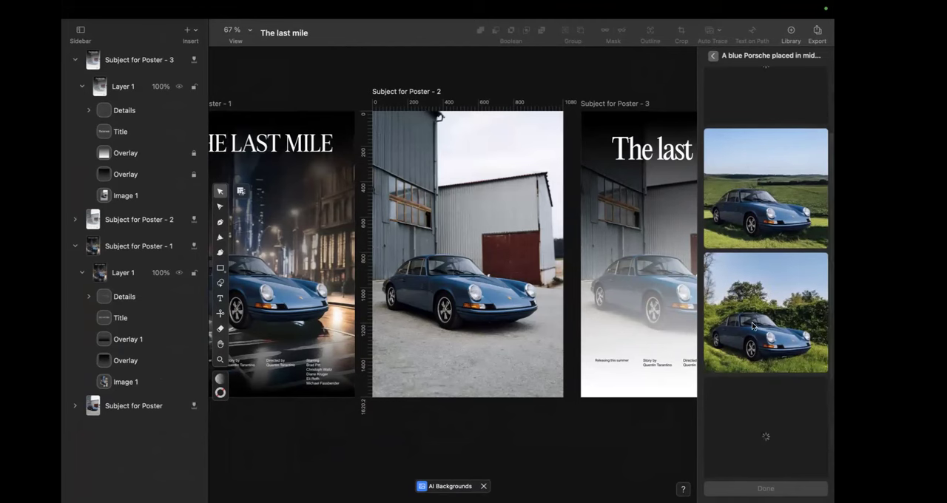
click(752, 321)
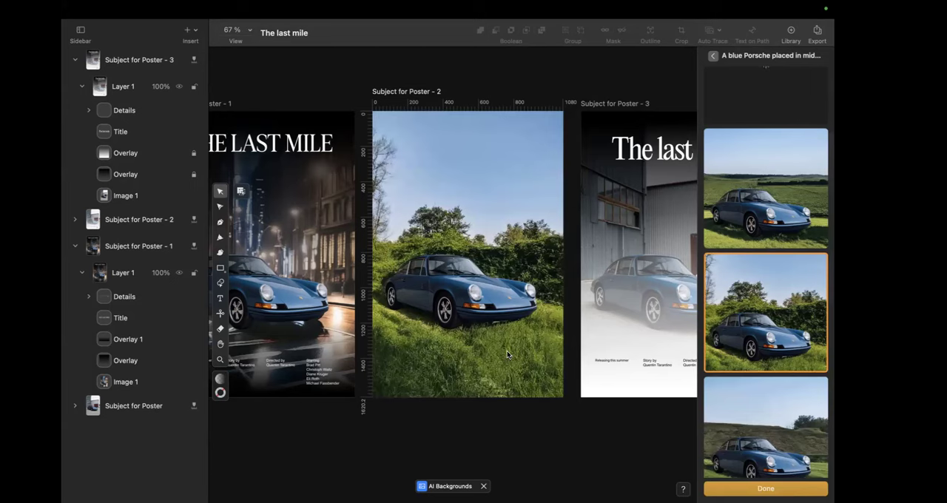
scroll(777, 466, up, 2)
scroll(477, 315, up, 6)
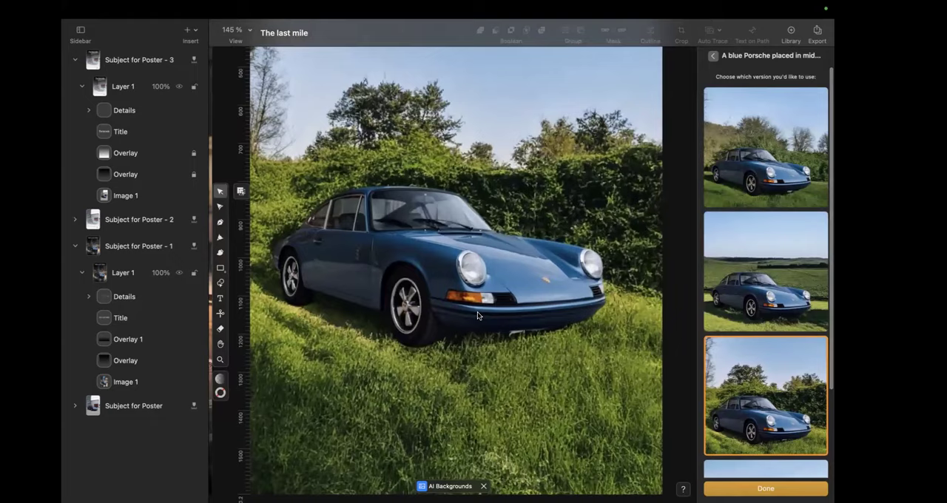
scroll(477, 312, left, 3)
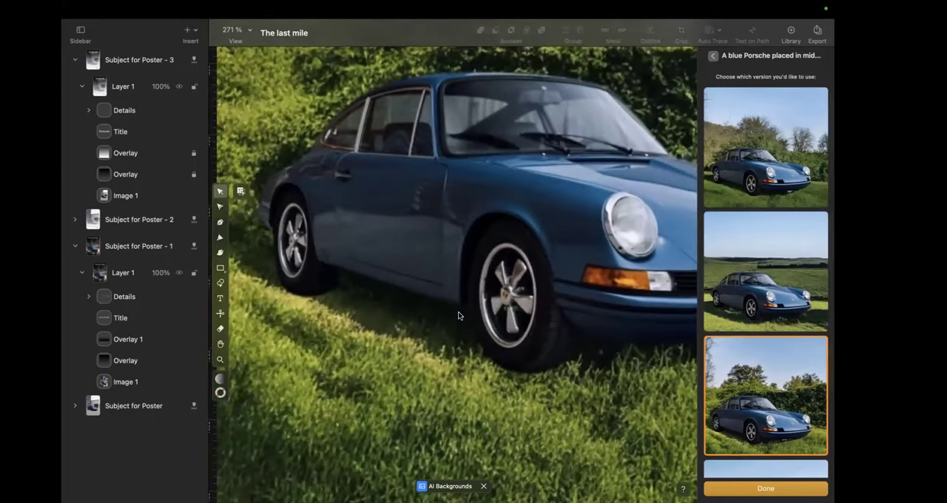
scroll(353, 309, down, 3)
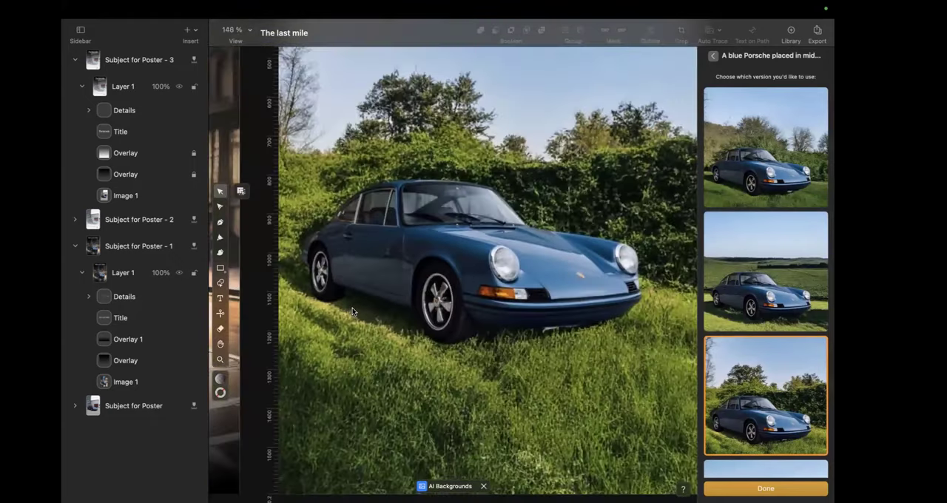
scroll(353, 311, down, 3)
scroll(734, 220, up, 1)
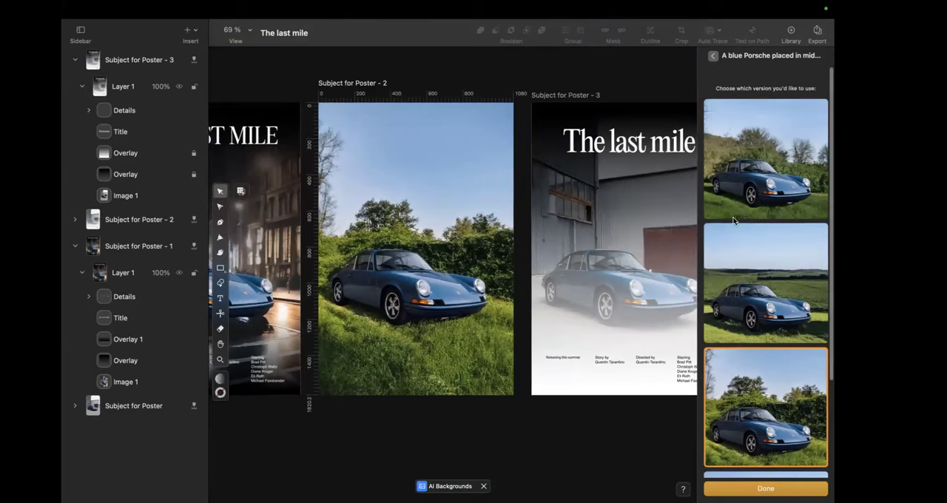
Step: Compare the other generated versions and apply the one with the leafy green hedge behind the car
click(759, 164)
click(746, 247)
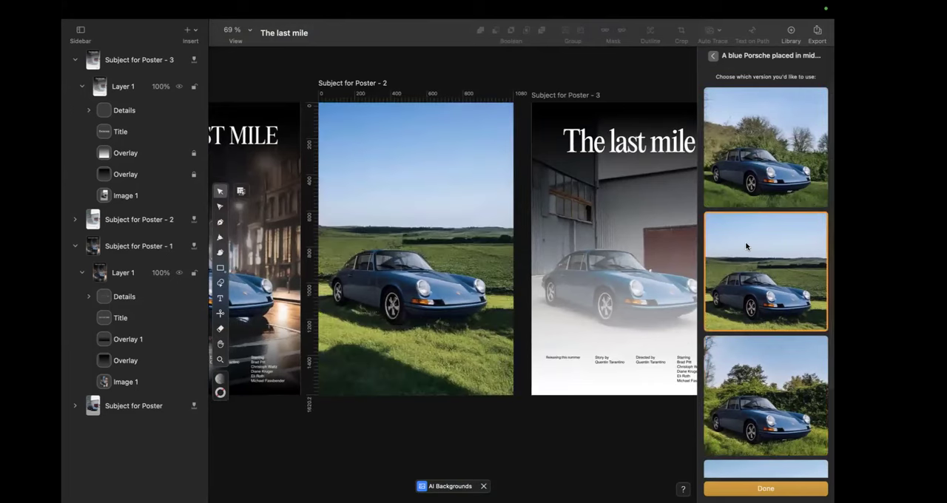
click(745, 352)
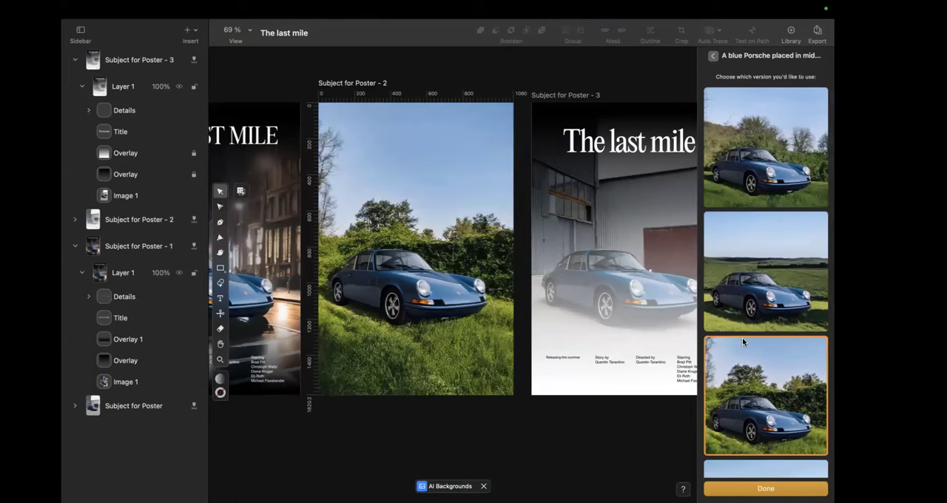
scroll(743, 340, down, 3)
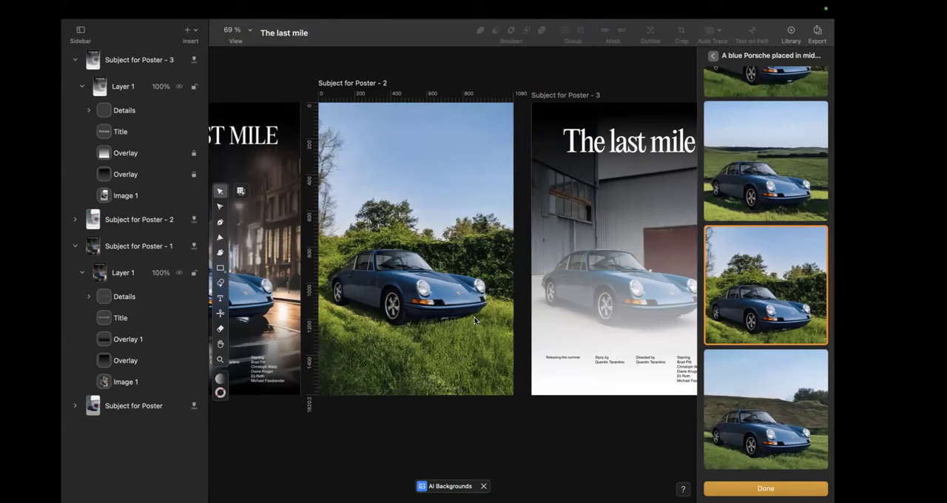
scroll(474, 321, left, 1)
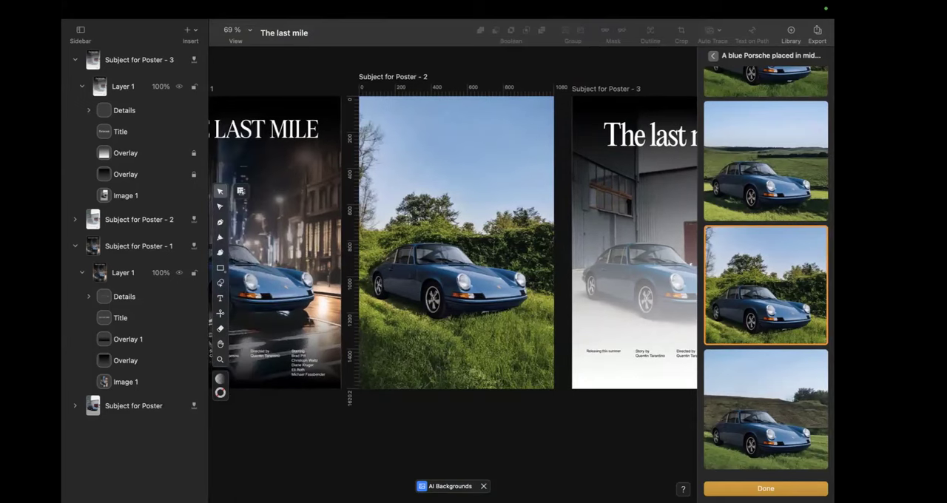
click(766, 488)
Step: Move the title "The last mile" on Subject for Poster - 2 up into the sky, at about Y 104
scroll(452, 225, down, 2)
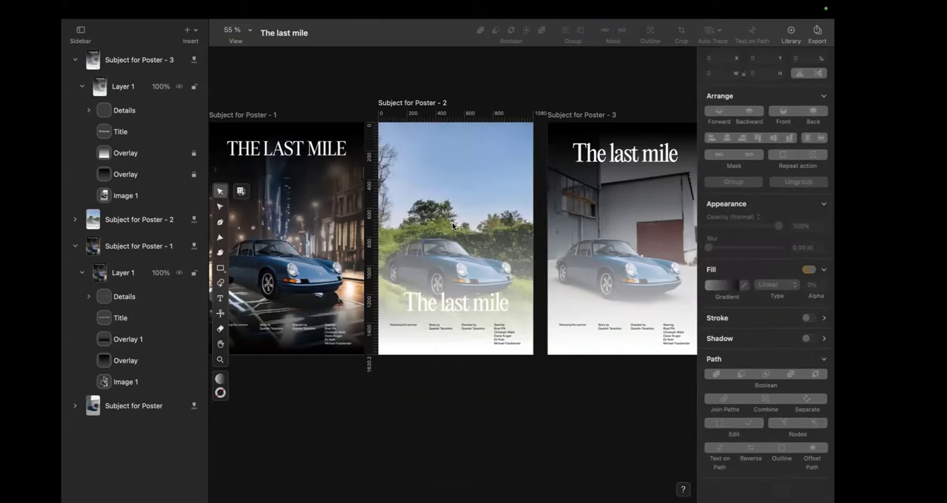
scroll(453, 226, up, 3)
click(439, 348)
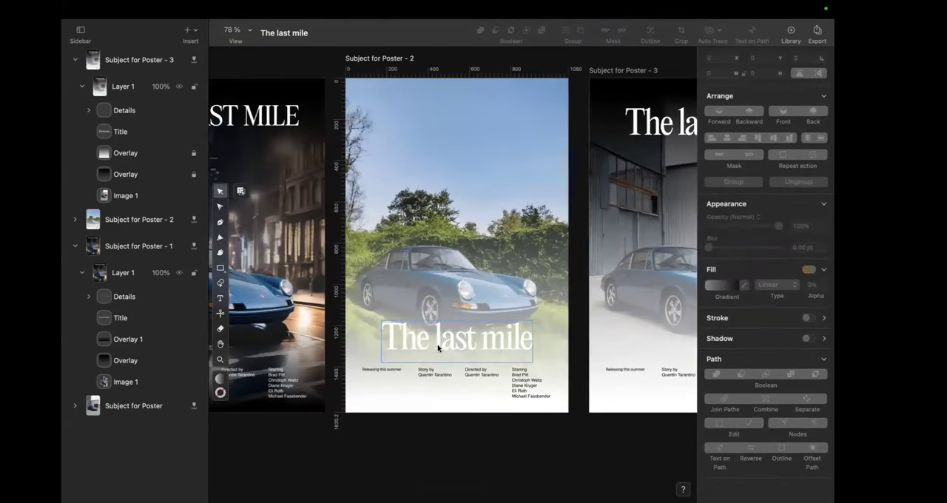
scroll(438, 348, down, 3)
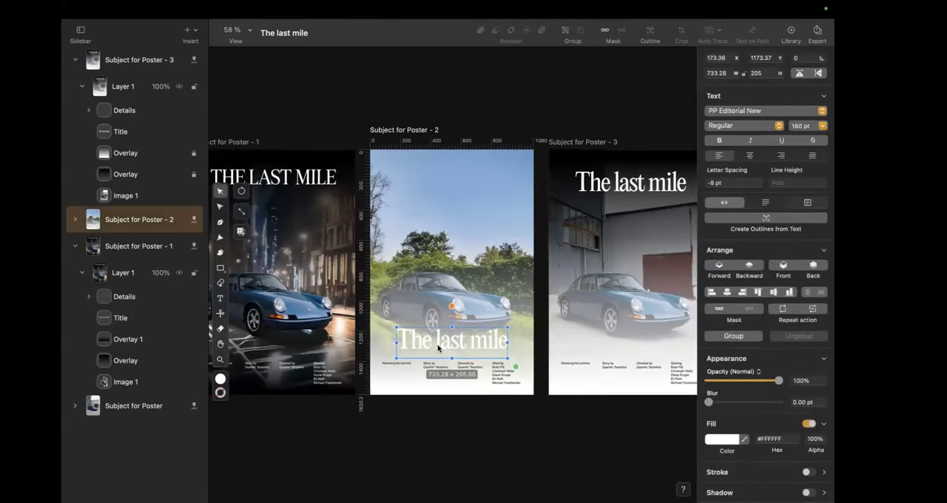
drag(453, 344, 447, 182)
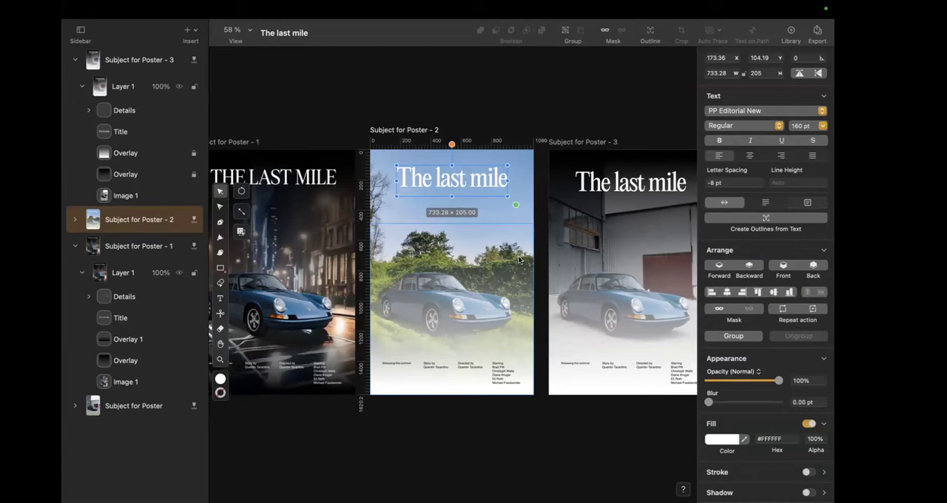
click(540, 213)
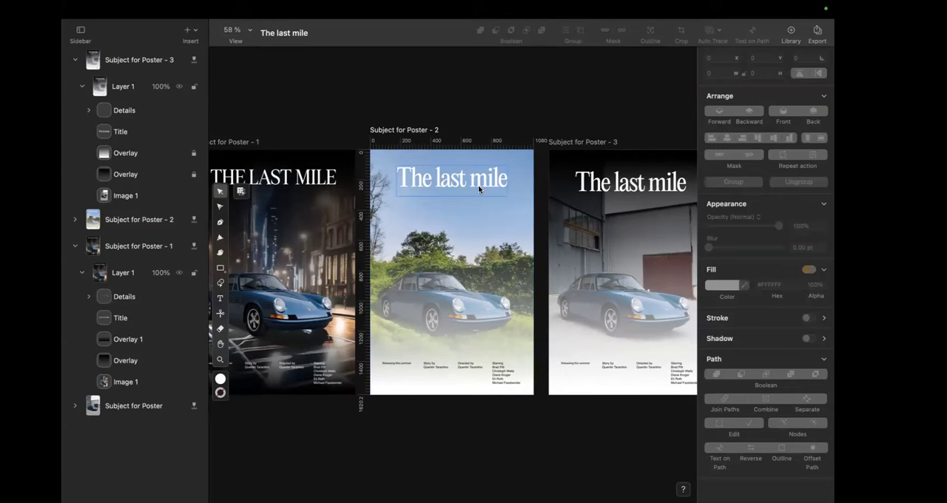
Step: Start a custom AI background for Image 1 of Subject for Poster - 3 and paste the copied prompt about a foggy countryside road
scroll(479, 190, right, 3)
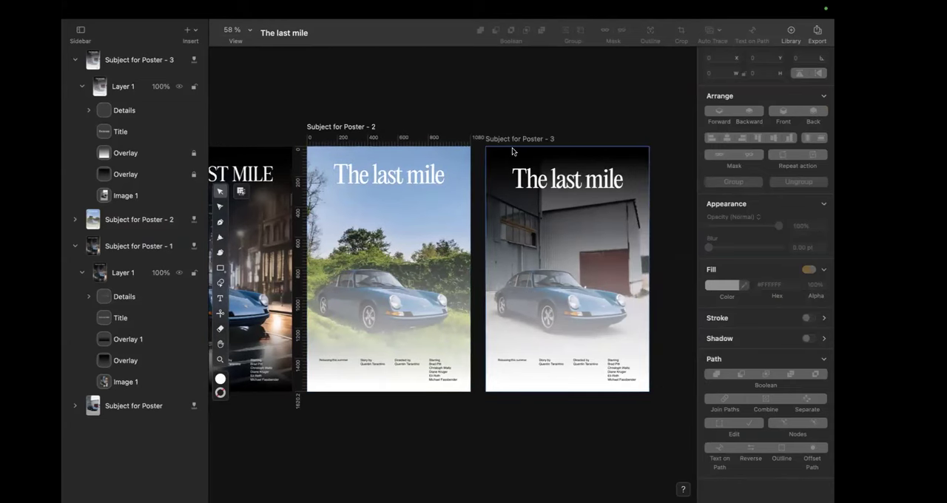
click(515, 251)
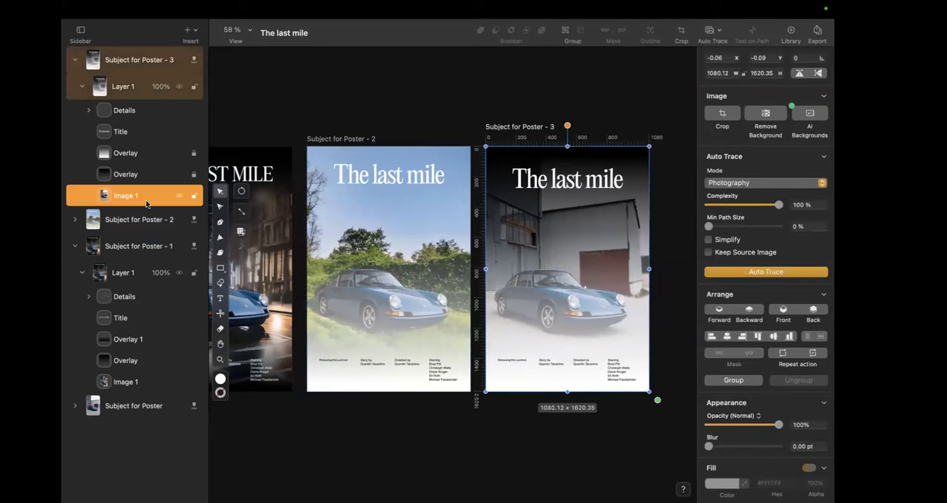
click(803, 113)
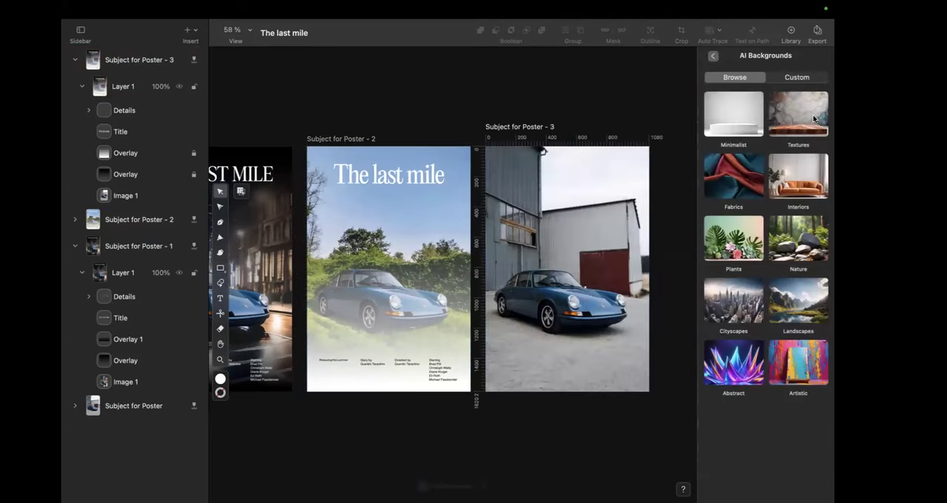
click(792, 77)
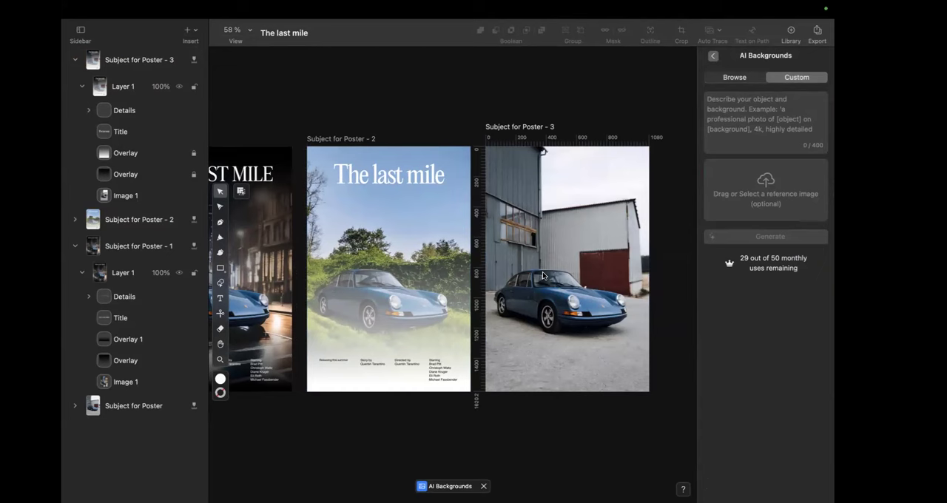
click(725, 109)
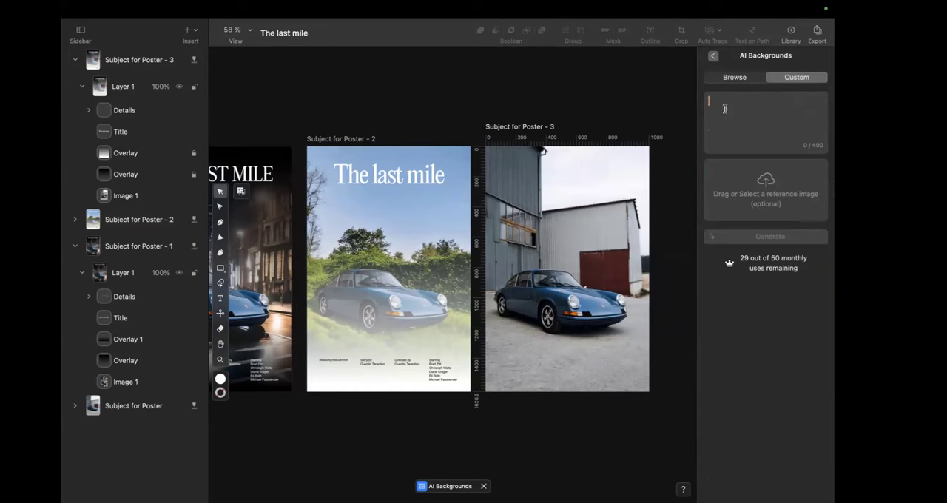
key(super+v)
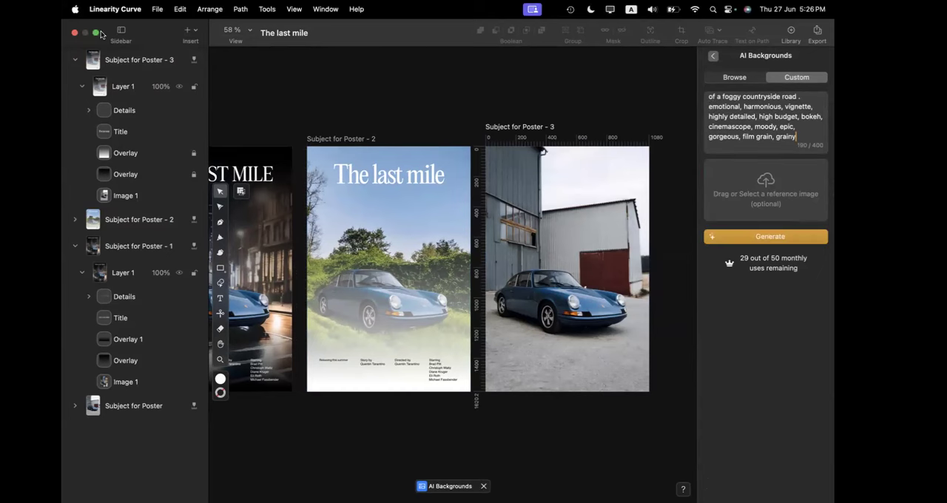
Step: Take the window out of full-screen mode and remove the leading dash from the pasted prompt
click(96, 32)
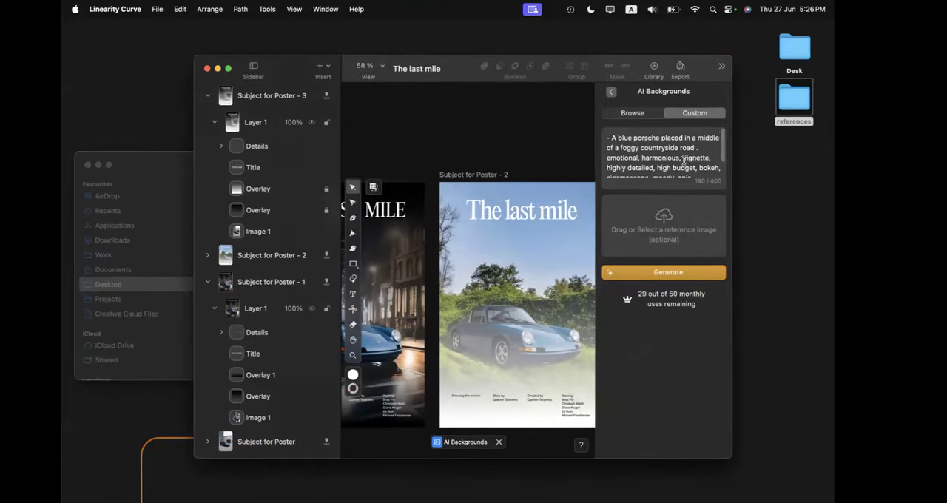
scroll(684, 159, down, 2)
scroll(685, 160, up, 2)
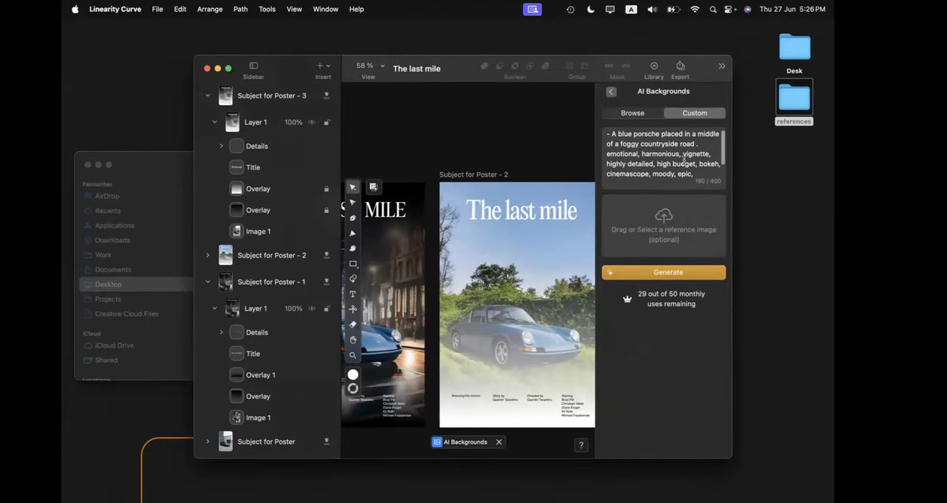
click(611, 133)
key(BackSpace)
key(BackSpace)
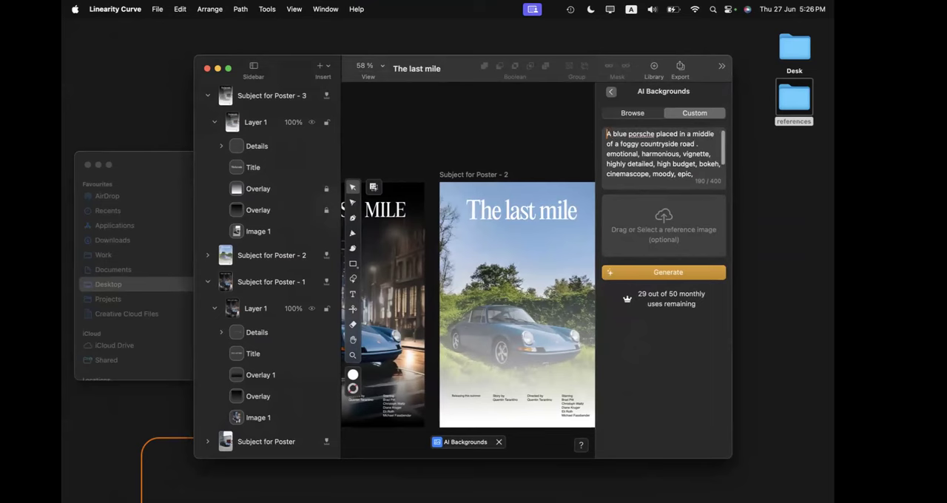
scroll(629, 168, down, 2)
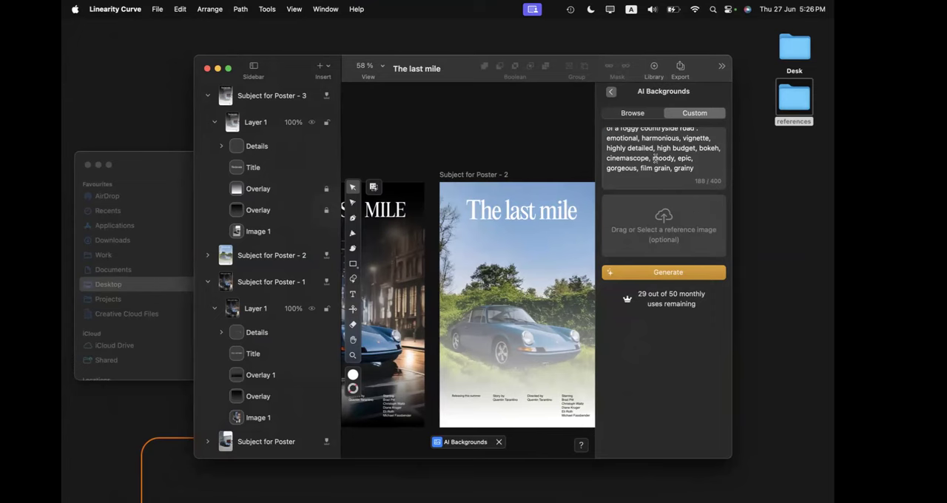
scroll(655, 158, up, 2)
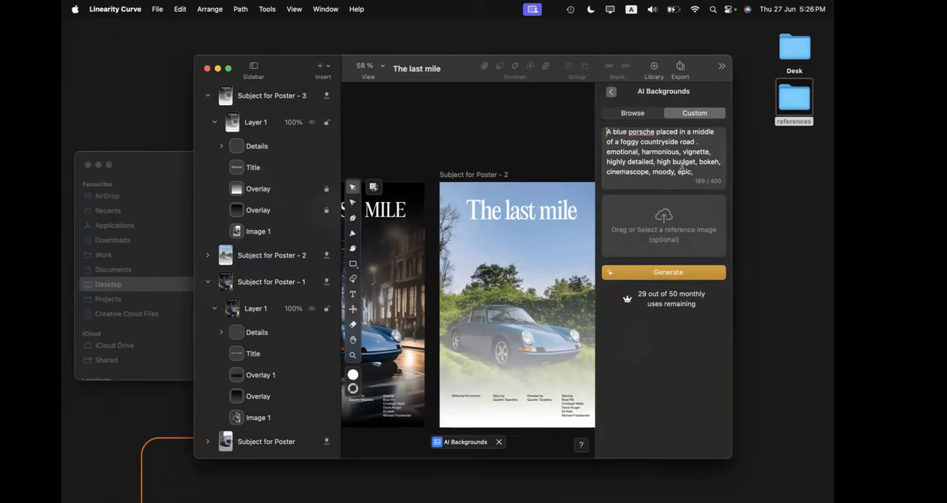
Step: Add fog.jpg from the desktop's references folder as the reference image for the foggy road background
double_click(788, 98)
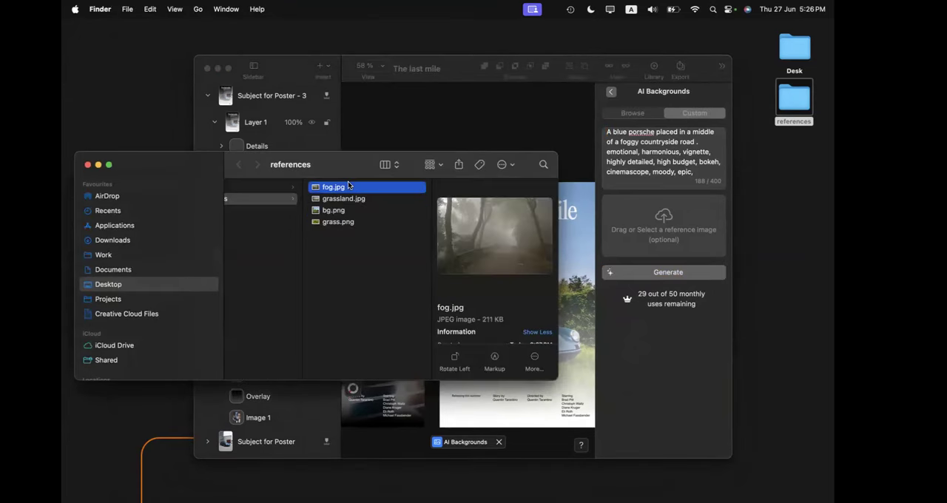
drag(348, 185, 663, 248)
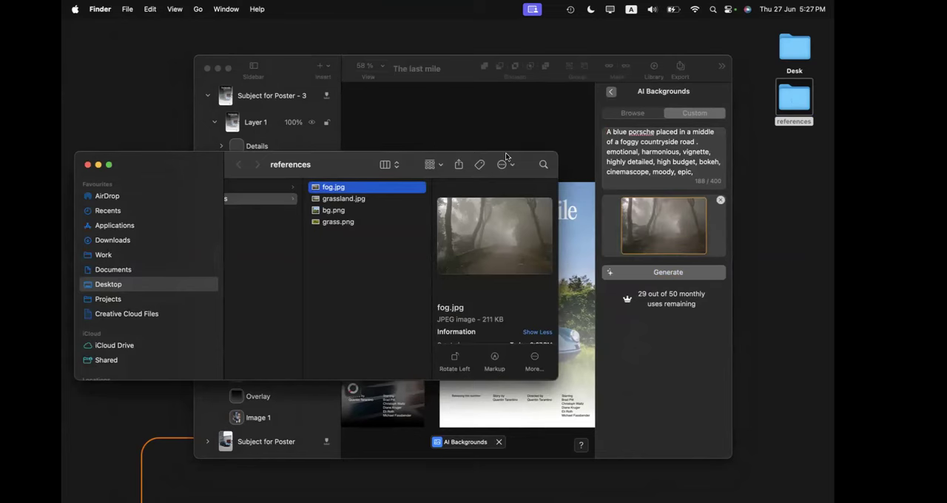
Step: Return the design window to full-screen mode and generate the foggy countryside road backgrounds
click(450, 117)
click(229, 69)
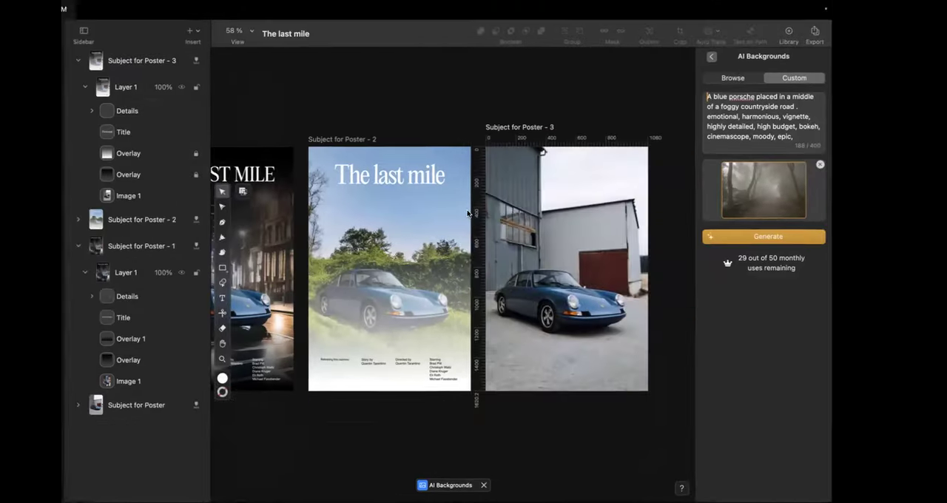
click(760, 236)
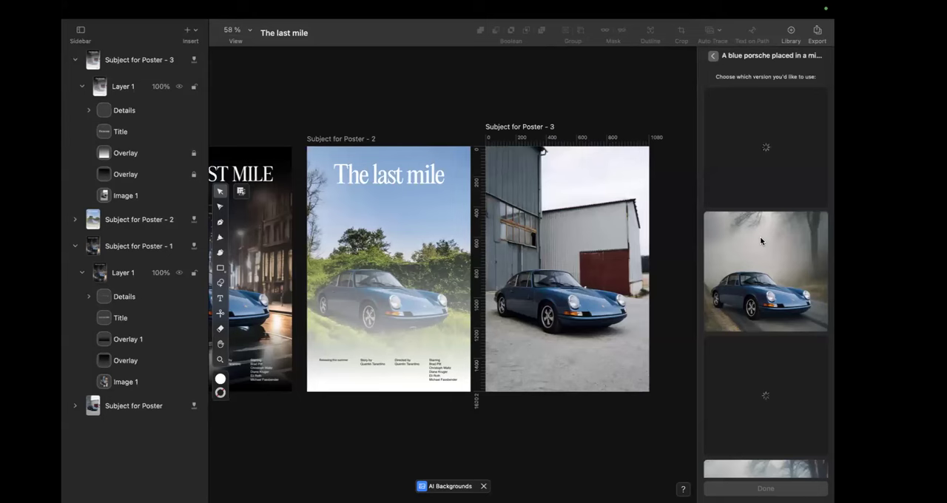
Step: Preview the last generated foggy road version on Subject for Poster - 3
scroll(760, 240, down, 2)
scroll(762, 240, down, 3)
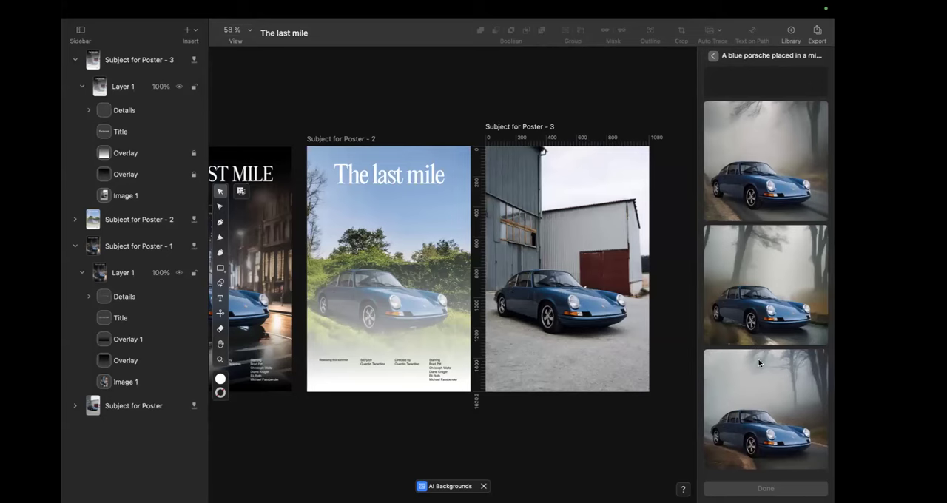
click(754, 413)
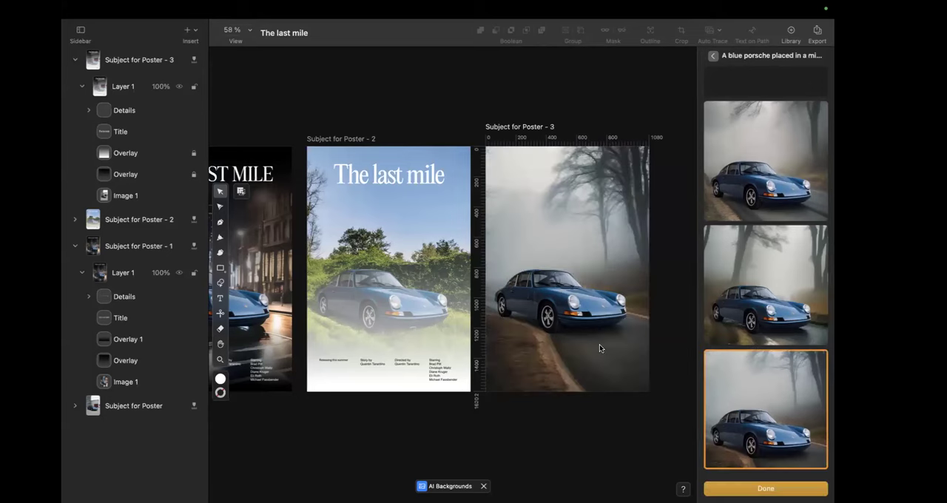
scroll(599, 344, up, 2)
scroll(600, 344, right, 2)
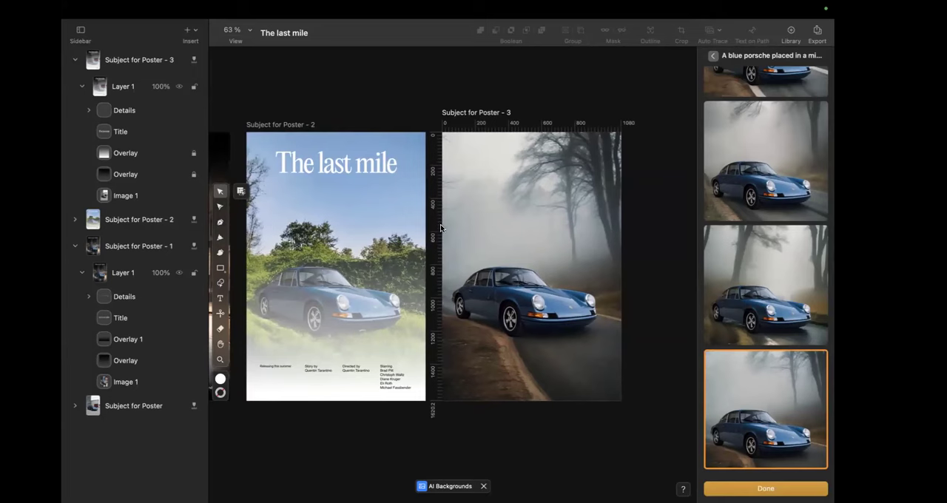
scroll(758, 260, up, 3)
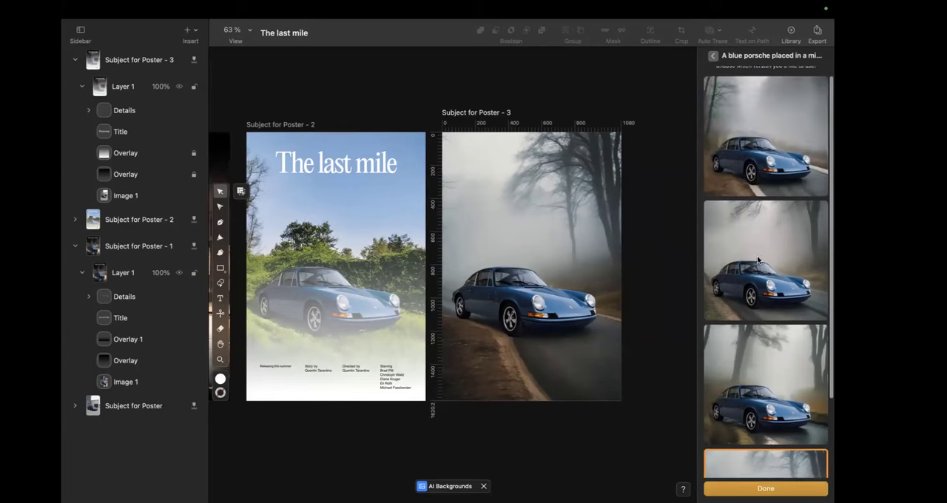
Step: Preview the second and first generated foggy road versions on Subject for Poster - 3 and inspect the car's surroundings up close
click(758, 260)
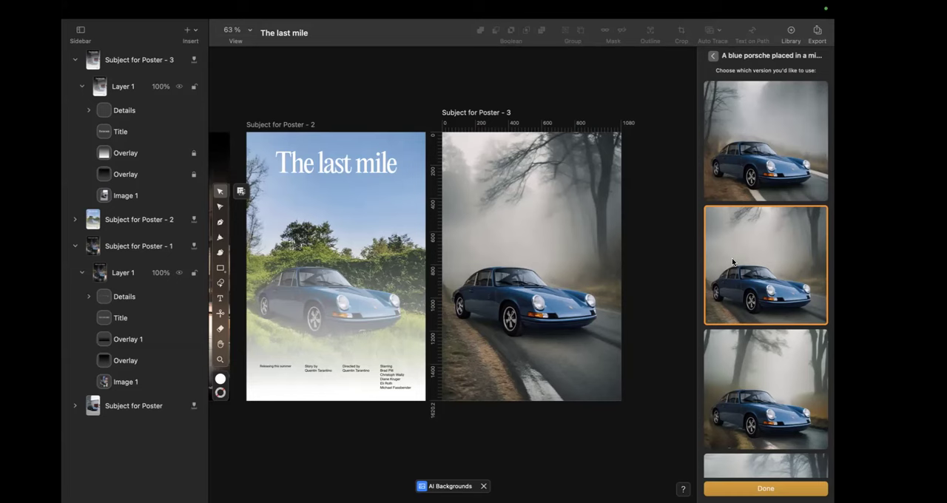
scroll(733, 261, up, 1)
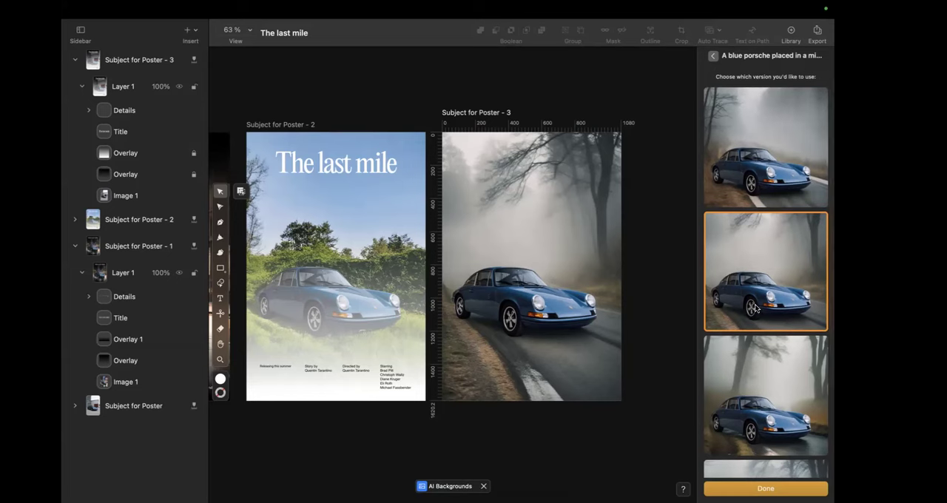
click(752, 185)
scroll(742, 364, down, 2)
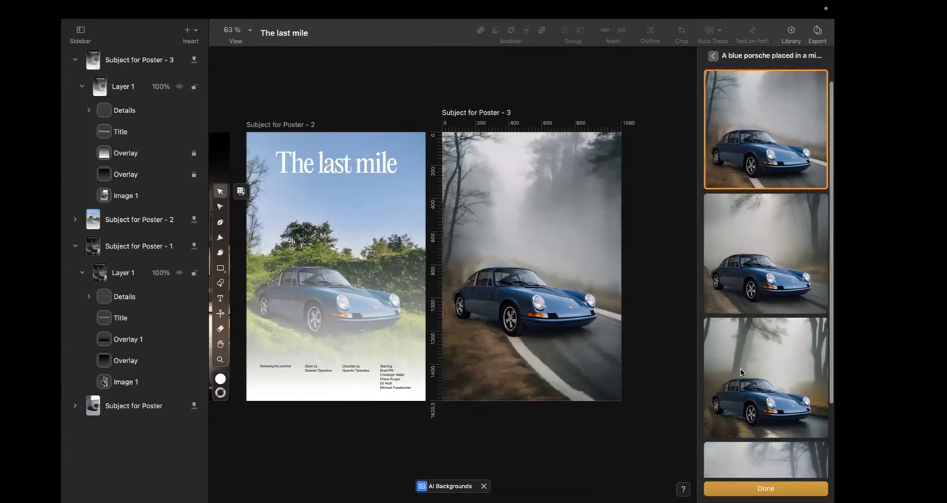
scroll(741, 372, up, 2)
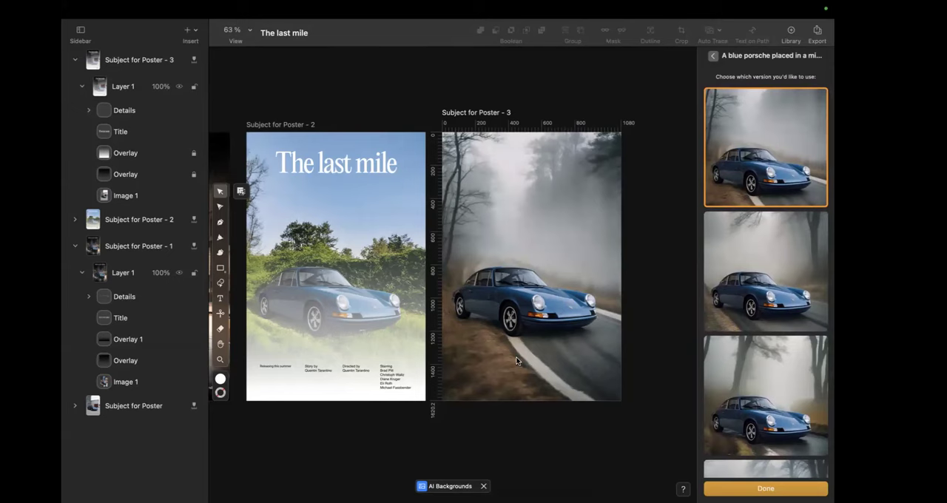
scroll(516, 360, up, 5)
scroll(516, 360, down, 4)
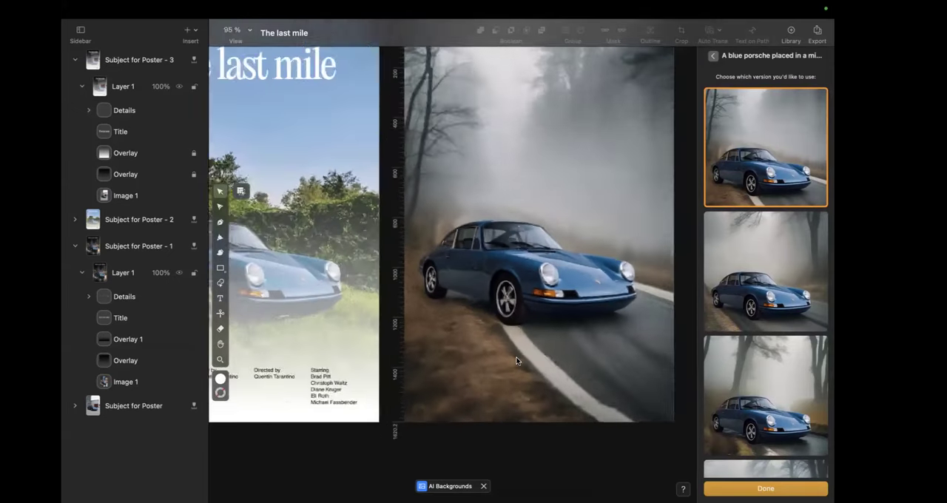
scroll(783, 286, down, 3)
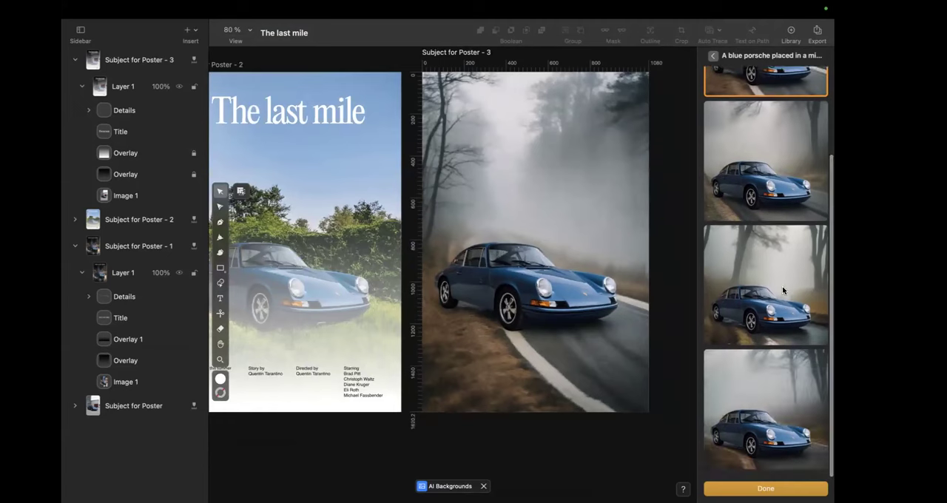
Step: Apply the second generated foggy road version as the background of Image 1 on Subject for Poster - 3
click(746, 169)
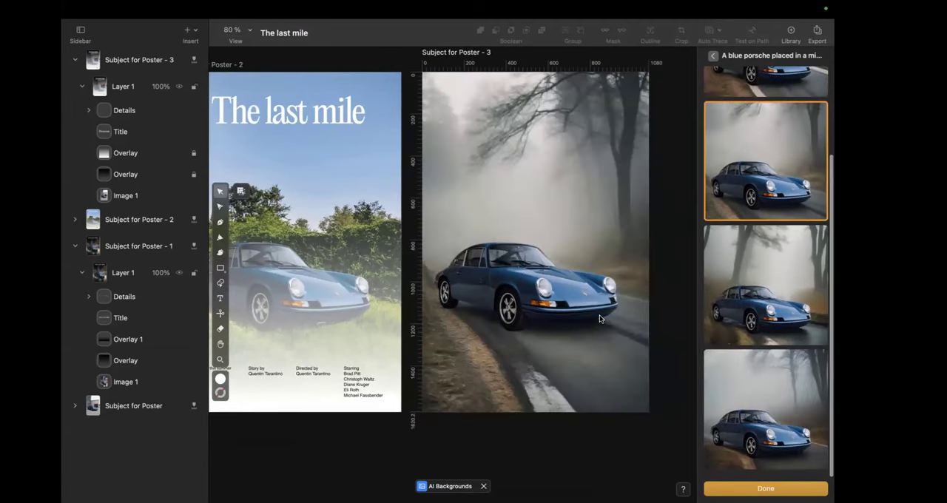
scroll(750, 200, up, 3)
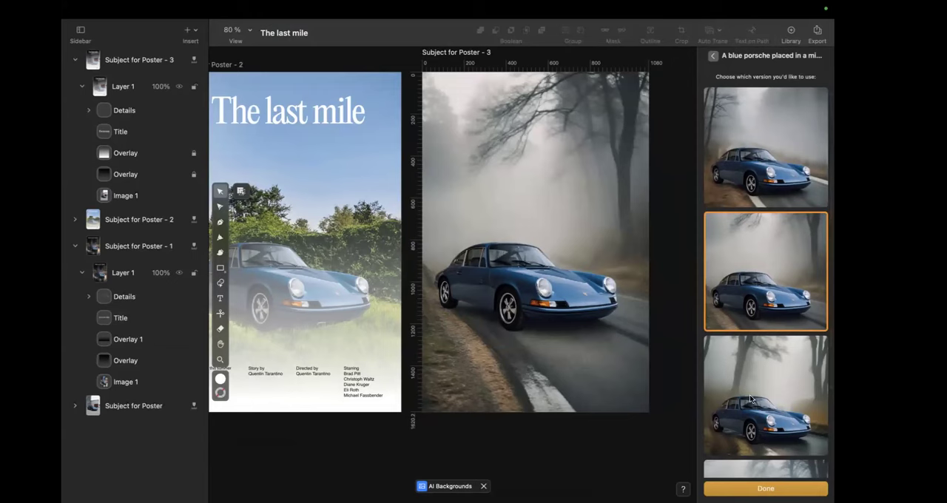
scroll(749, 398, down, 3)
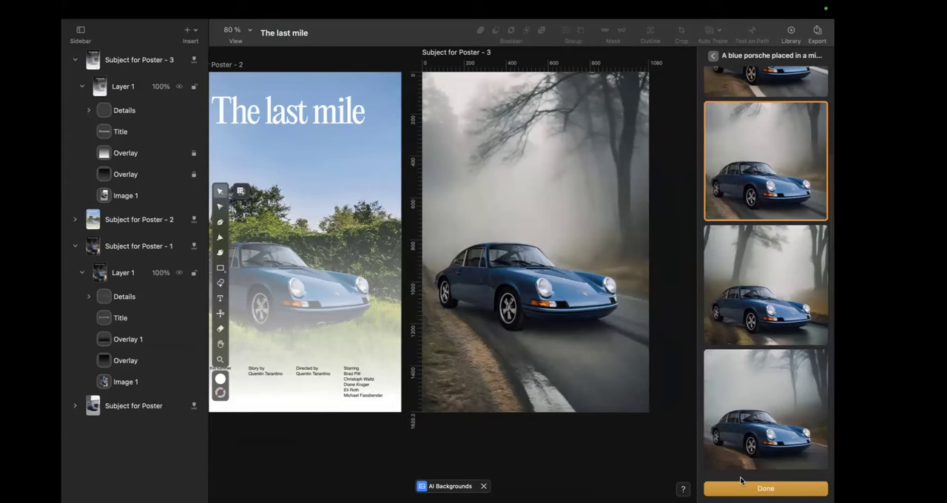
click(737, 484)
scroll(564, 282, down, 3)
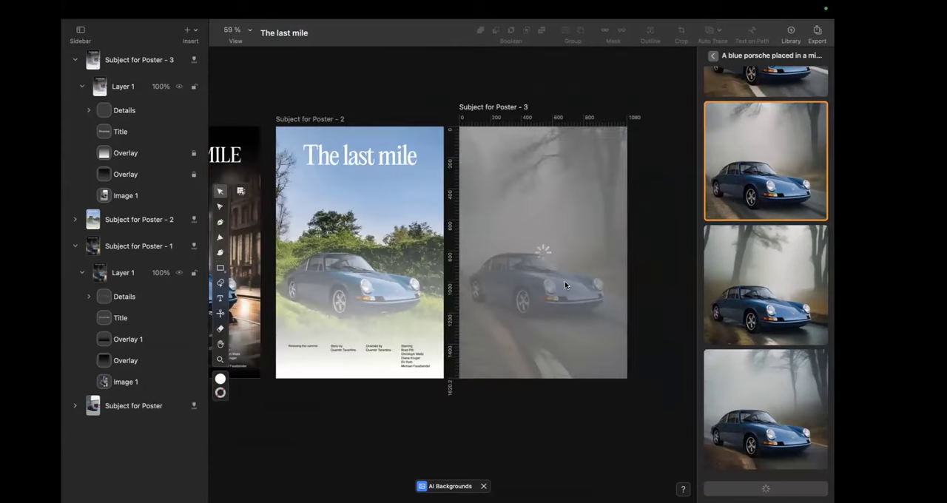
Step: Examine the finished foggy poster alongside the original and the other two restyled posters
scroll(500, 282, down, 2)
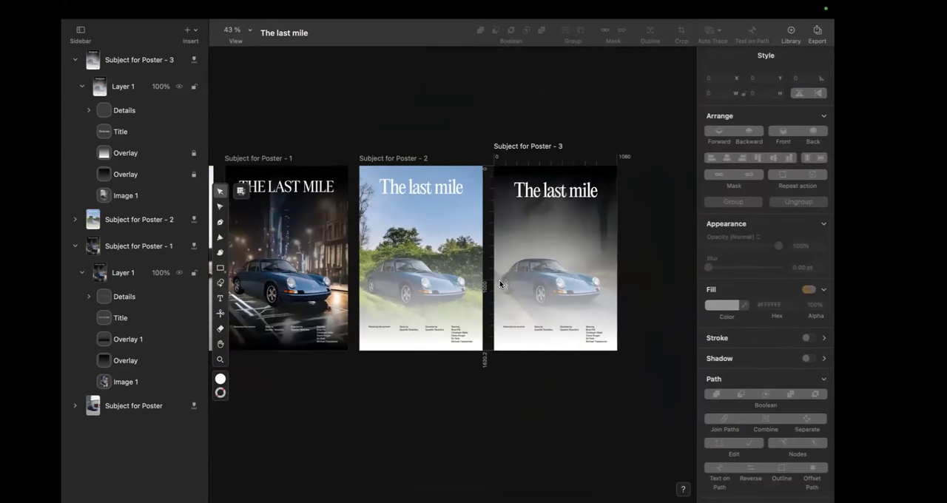
scroll(499, 284, left, 1)
scroll(500, 283, left, 2)
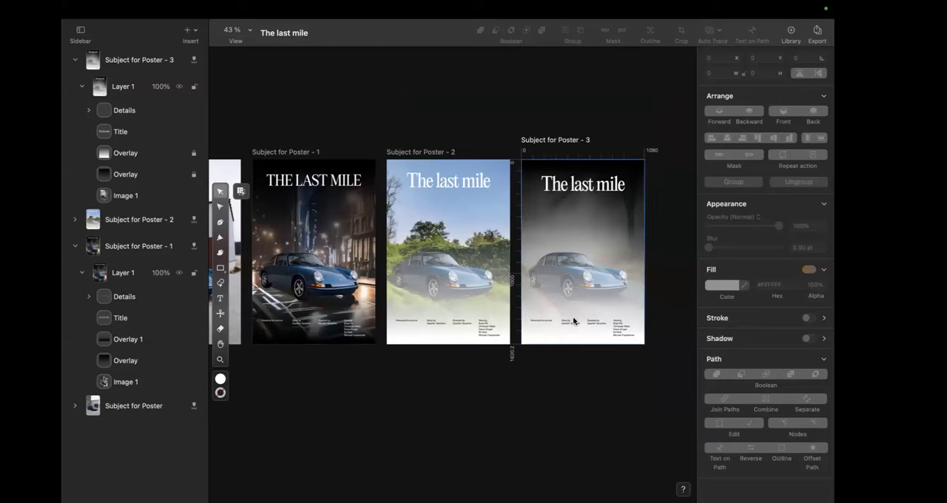
scroll(417, 279, left, 4)
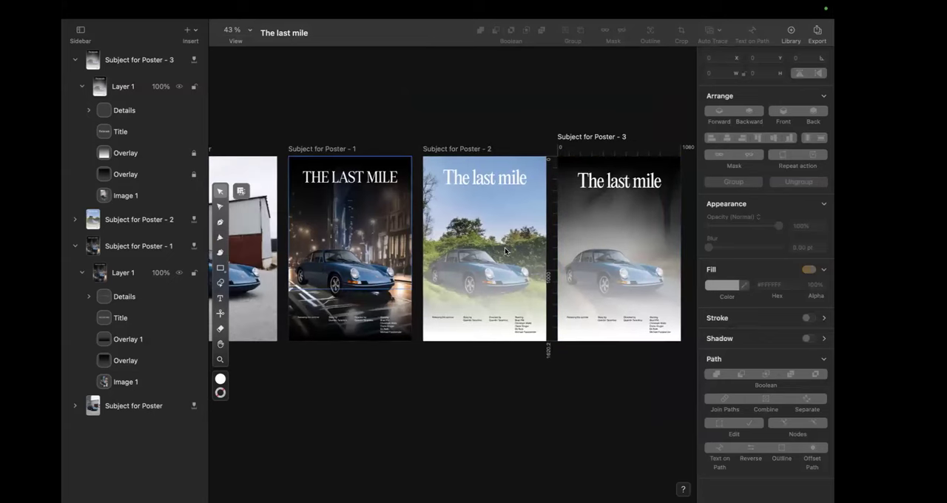
scroll(504, 281, right, 5)
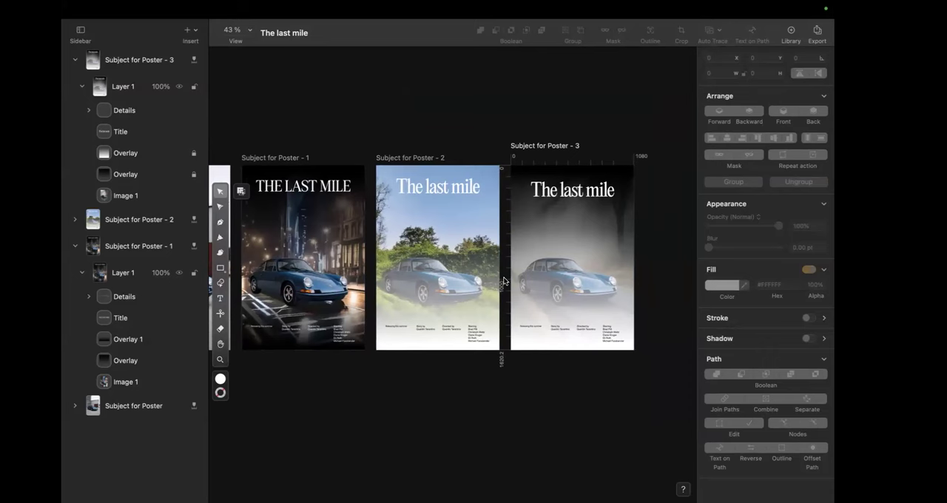
scroll(504, 280, up, 5)
scroll(504, 280, down, 3)
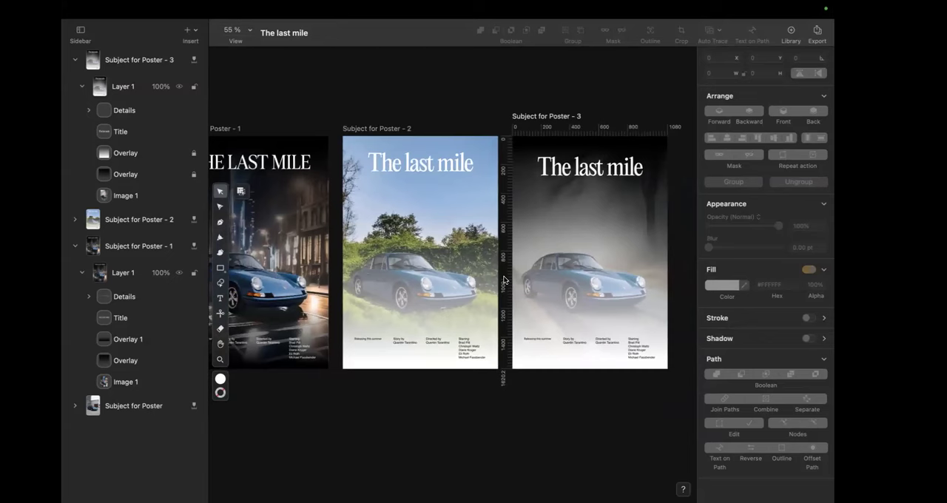
scroll(504, 281, down, 3)
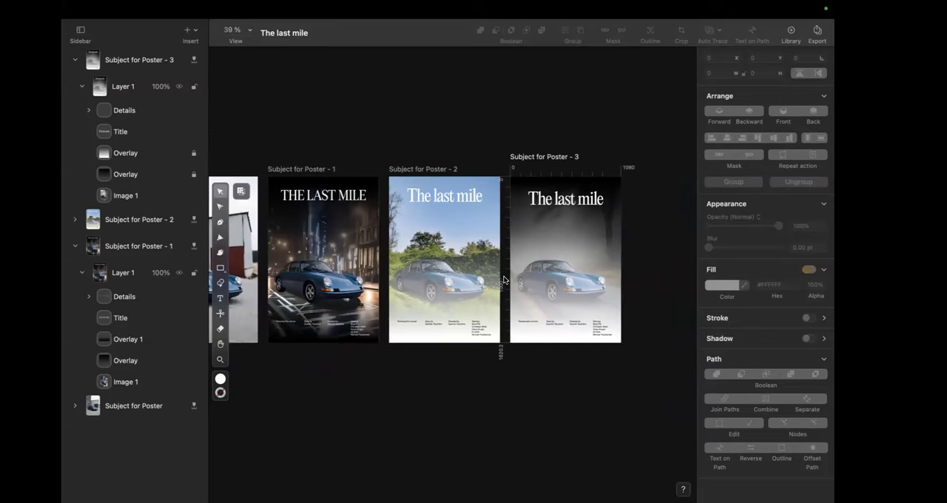
scroll(437, 272, up, 3)
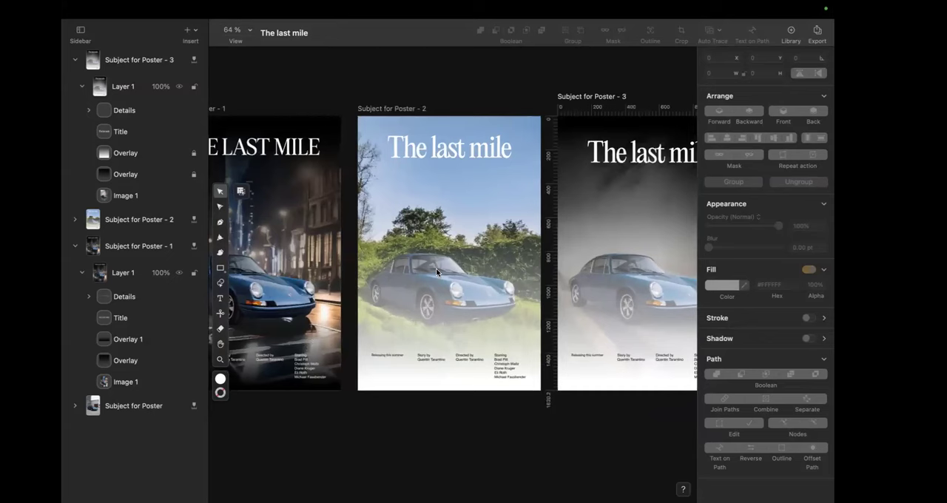
scroll(436, 272, down, 4)
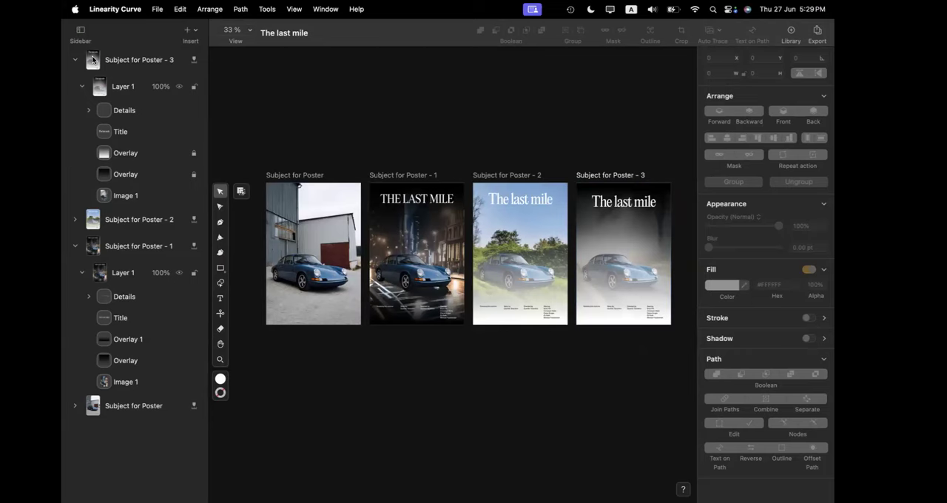
Step: Close the "The last mile" document and bring the My Files window to the front
mouse_move(69, 22)
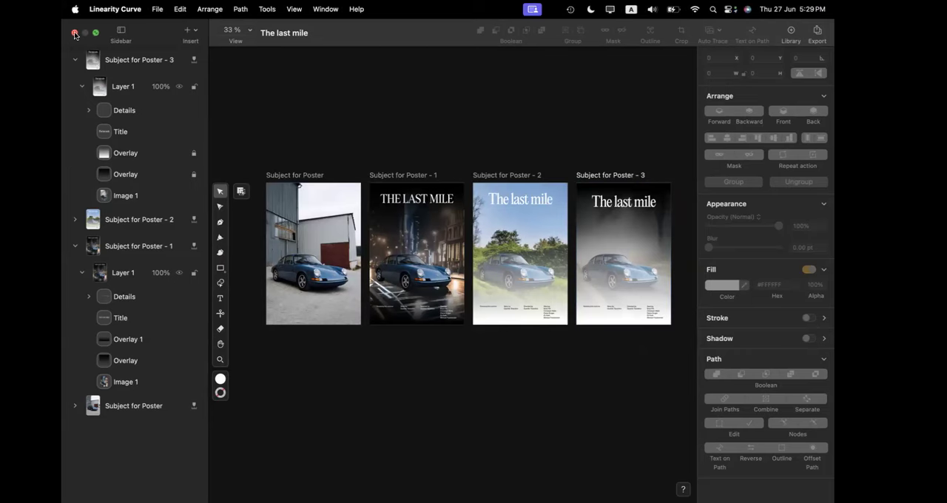
click(74, 35)
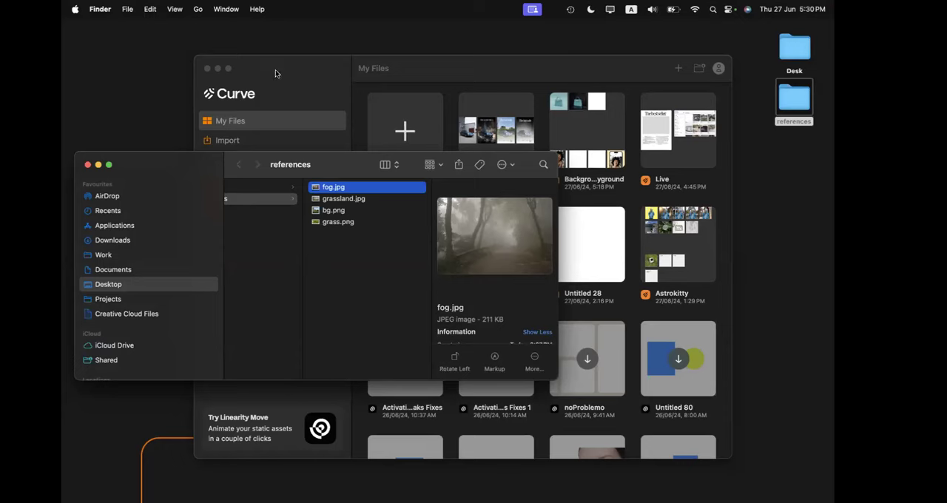
key(super+Tab)
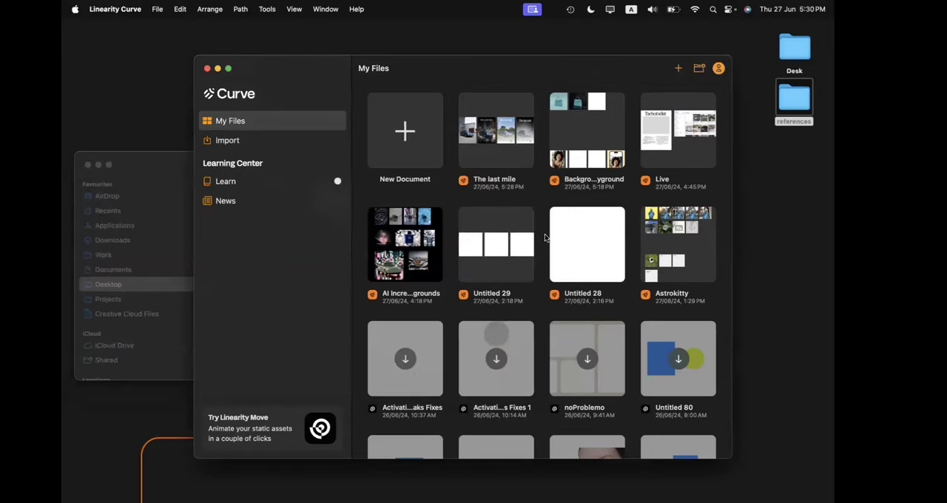
Step: Create a new document from the Instagram Post social media template, 1080 × 1080 px
click(402, 153)
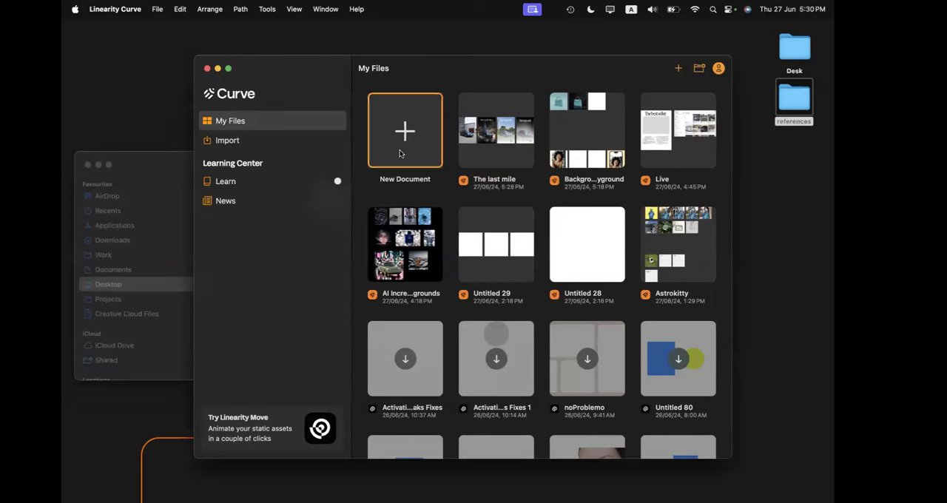
double_click(389, 184)
click(222, 145)
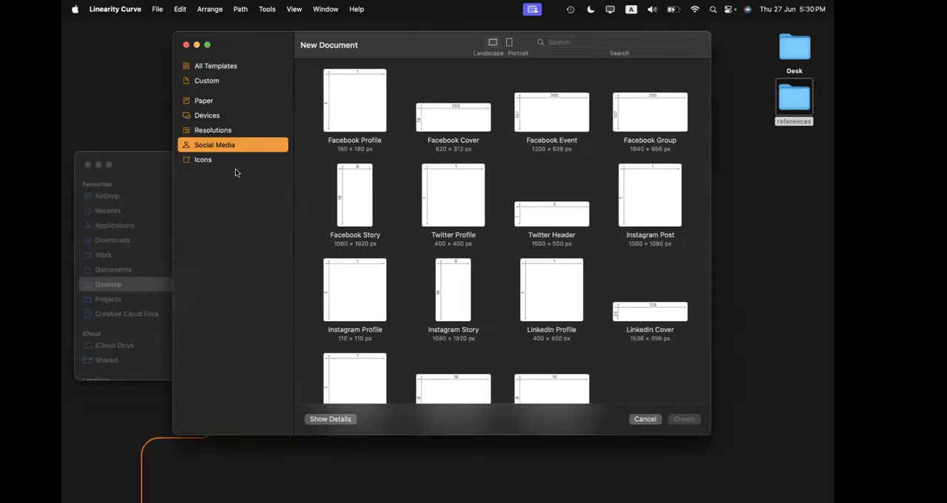
click(650, 198)
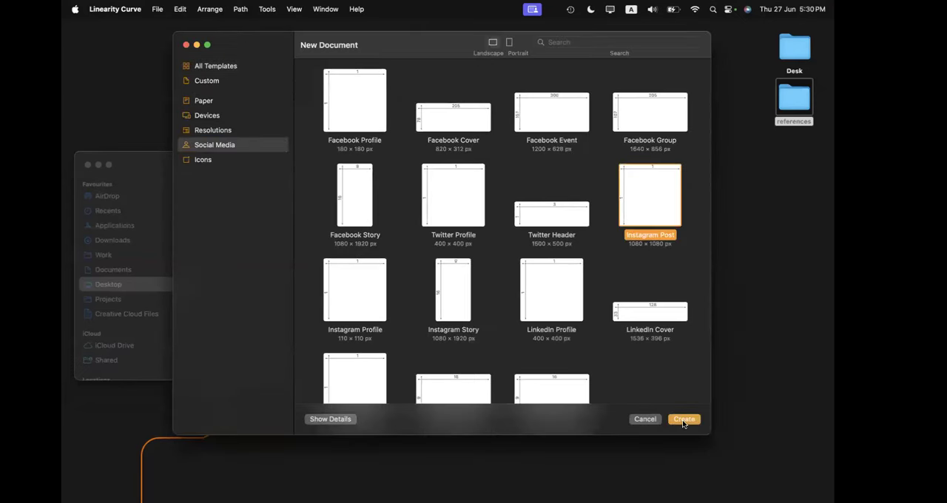
key(Return)
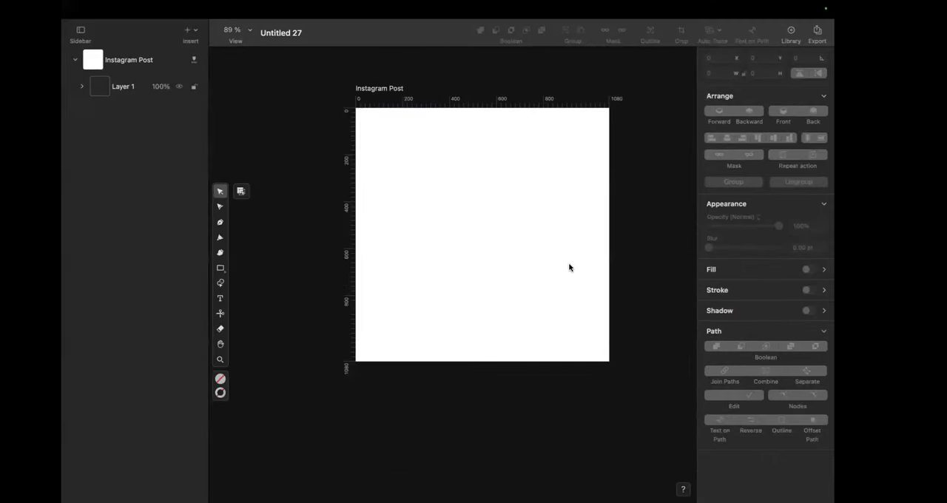
Step: Paste the copied retro computer photo and enlarge it to about 1303 × 1737 so that it covers the artboard
scroll(570, 267, down, 3)
key(super+v)
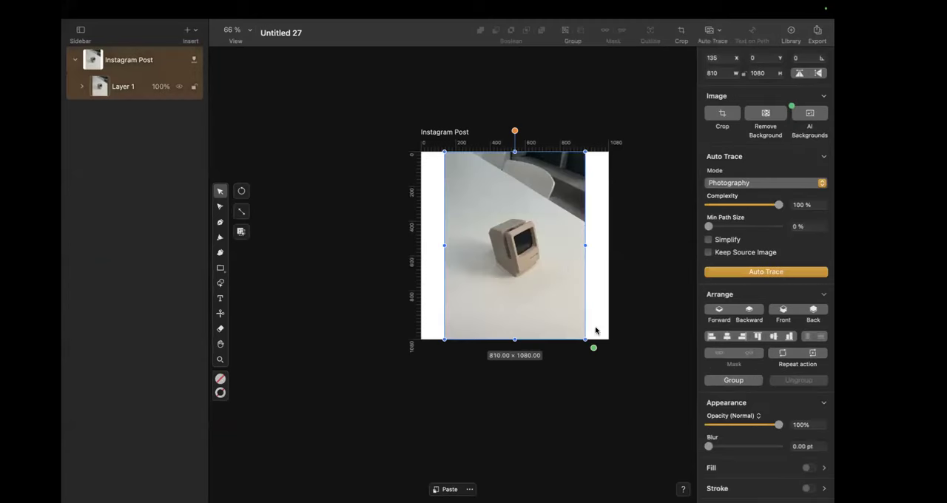
drag(585, 340, 637, 397)
mouse_move(566, 253)
mouse_down()
mouse_move(554, 253)
mouse_move(578, 256)
mouse_up()
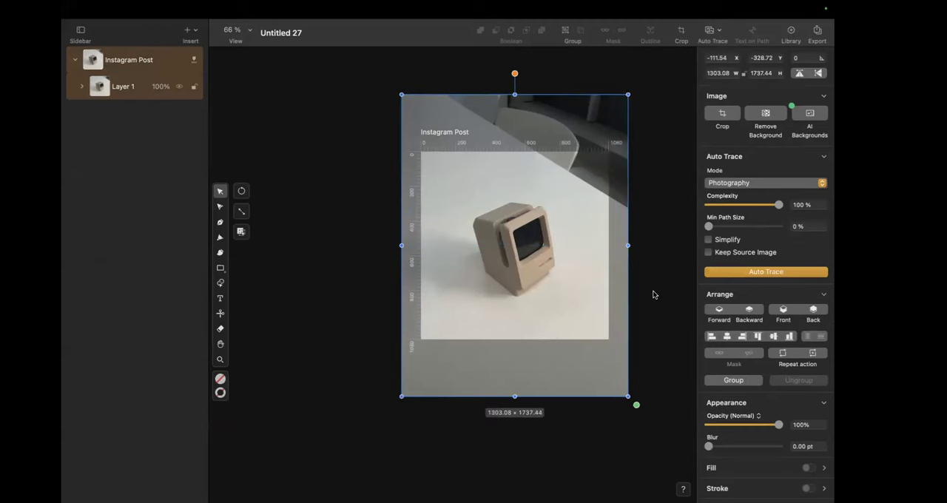
click(654, 294)
scroll(463, 256, right, 3)
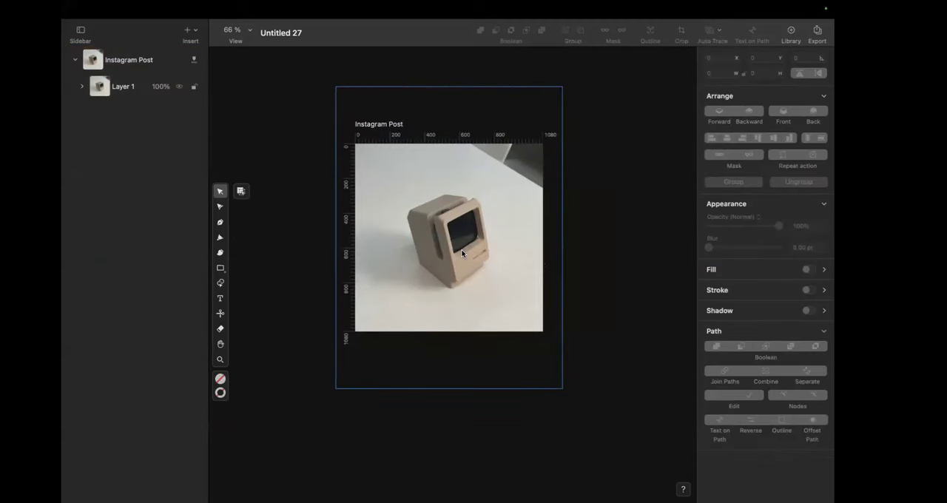
Step: Start a custom AI background for the retro computer photo
click(461, 253)
click(802, 118)
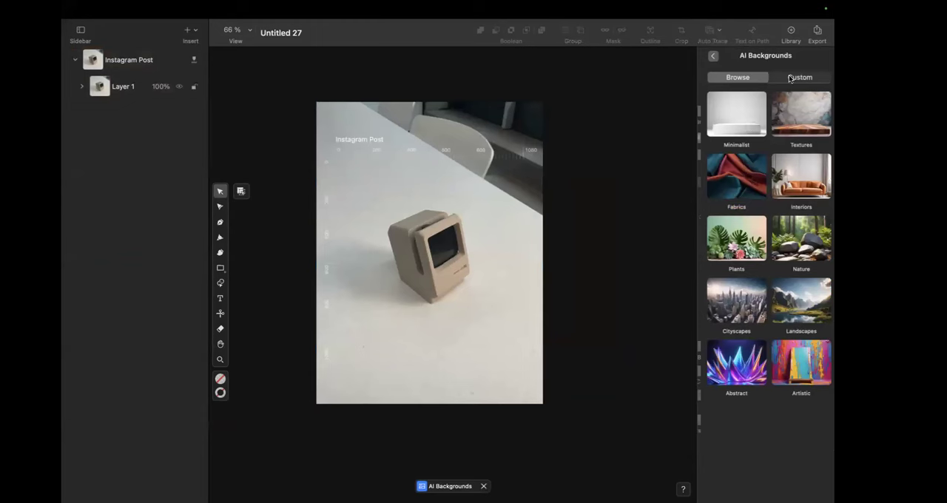
click(791, 78)
click(740, 107)
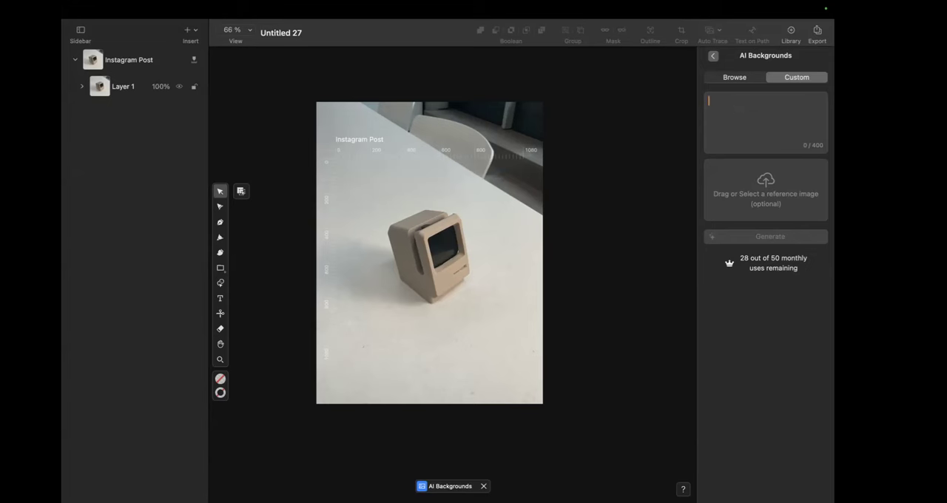
Step: Begin the background prompt with "A desktop computer with 1980s" and select the word "with" in it
text(A des)
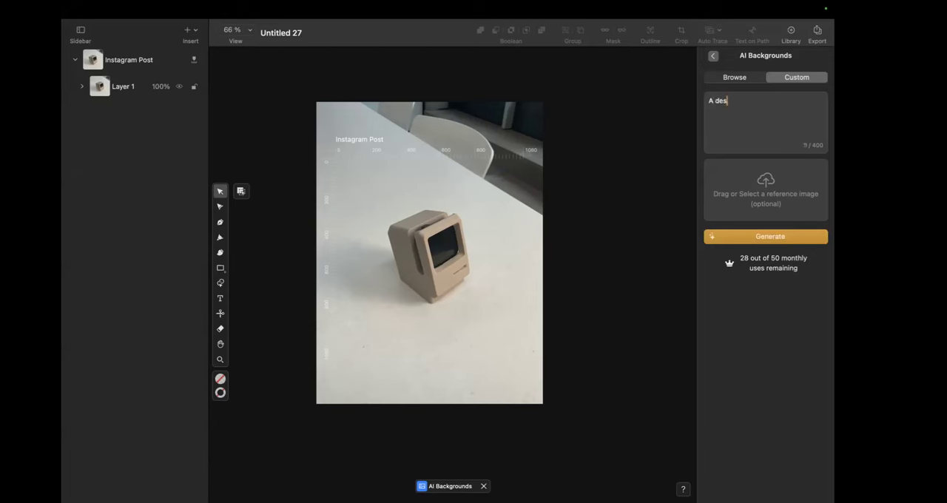
text(ktop)
text(computer with 1980s)
double_click(783, 100)
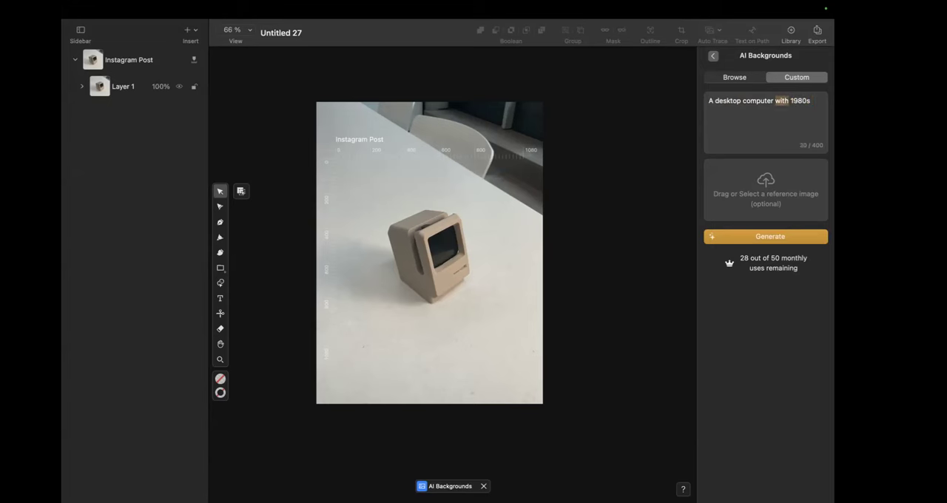
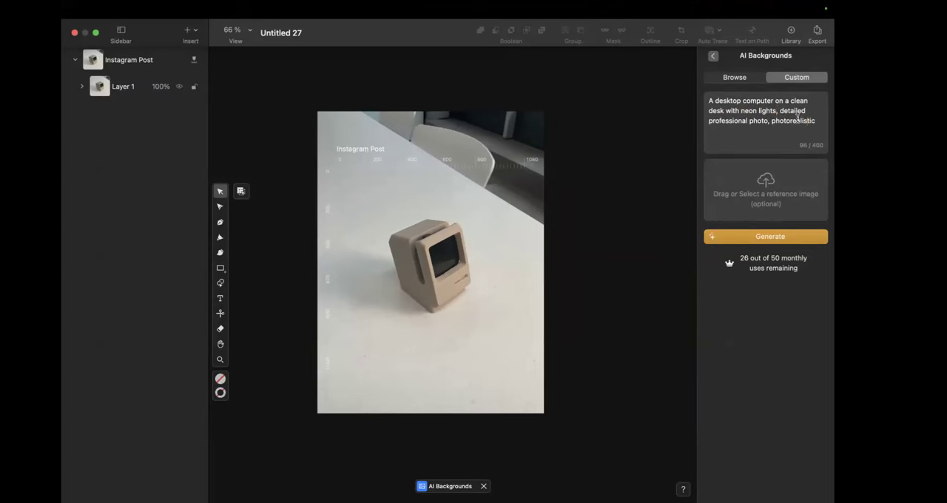
Step: Remove "detailed" from the background prompt, end it with "photorealistic for Instagram" and generate the neon-lit desk backgrounds
double_click(774, 110)
double_click(792, 110)
key(BackSpace)
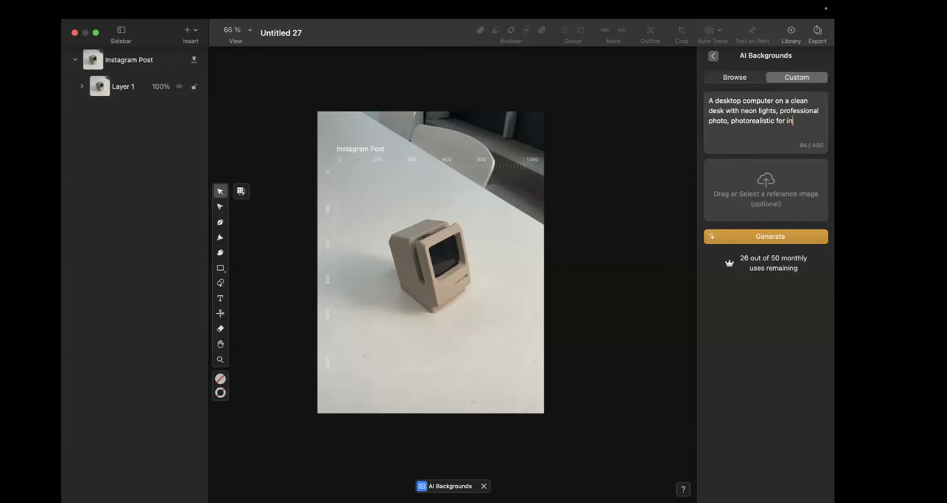
text(tagram)
click(747, 240)
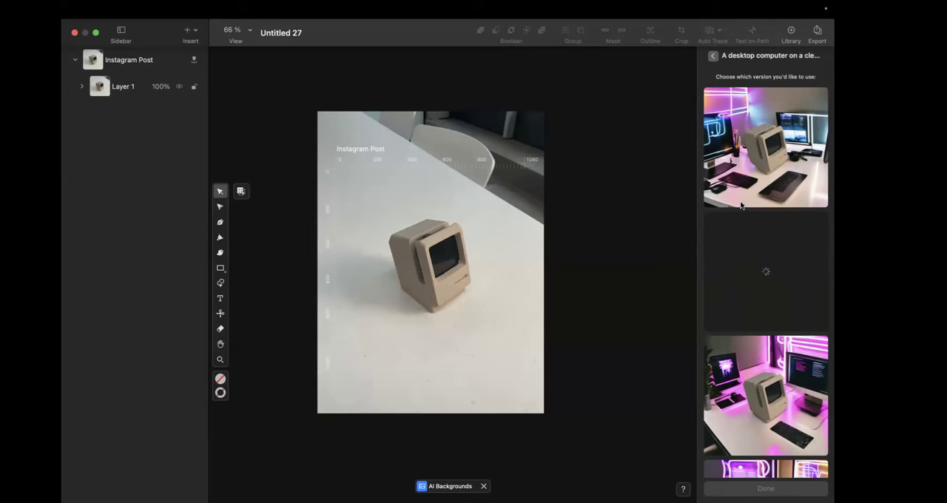
Step: Preview the second and third neon desk versions and leave the results without applying any
scroll(740, 237, down, 2)
click(753, 243)
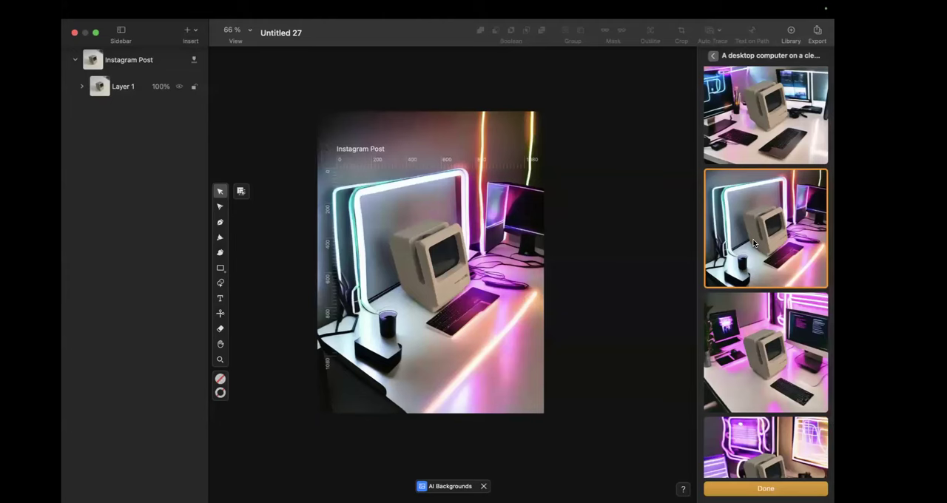
scroll(753, 242, down, 3)
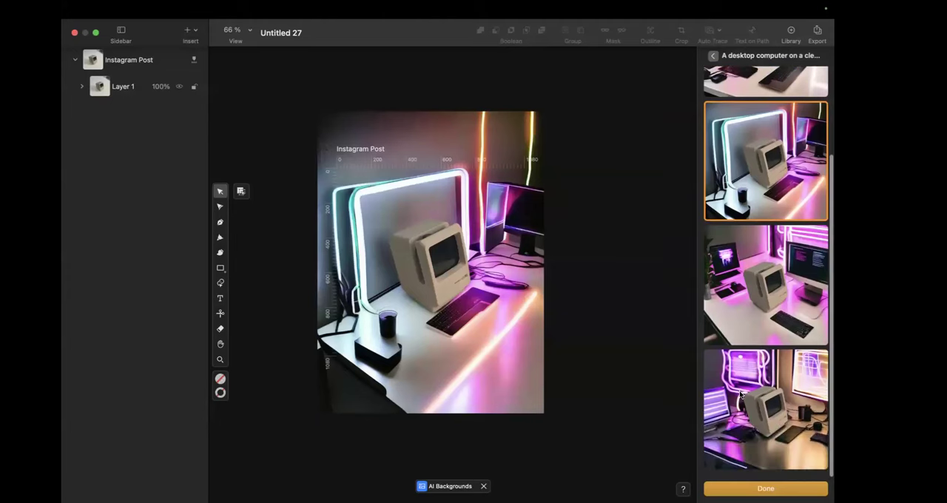
click(757, 296)
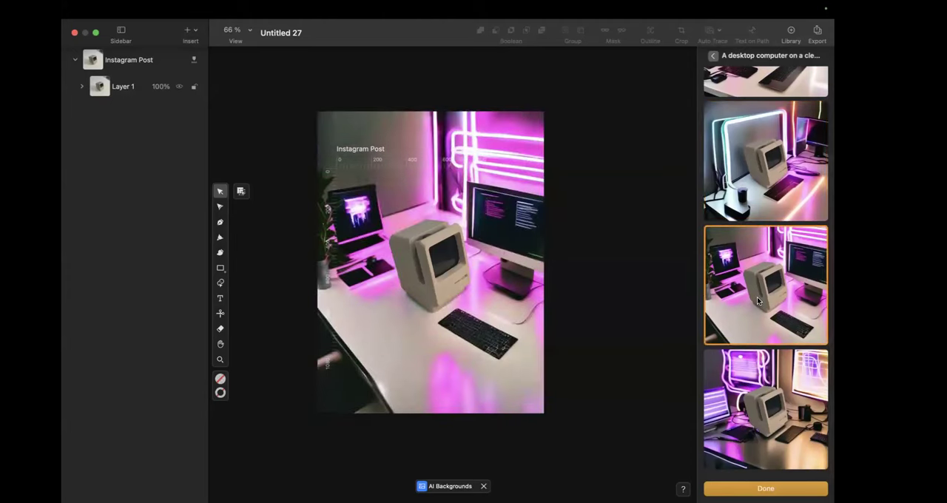
scroll(757, 296, up, 5)
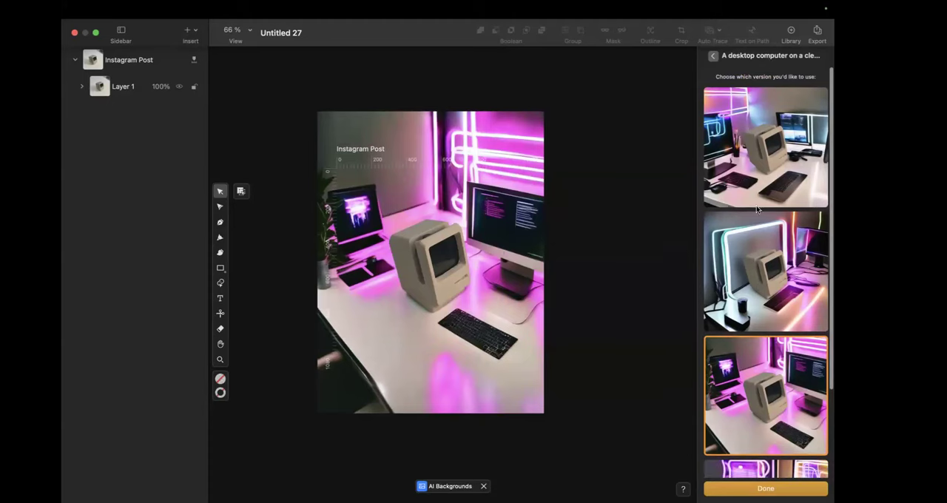
click(713, 55)
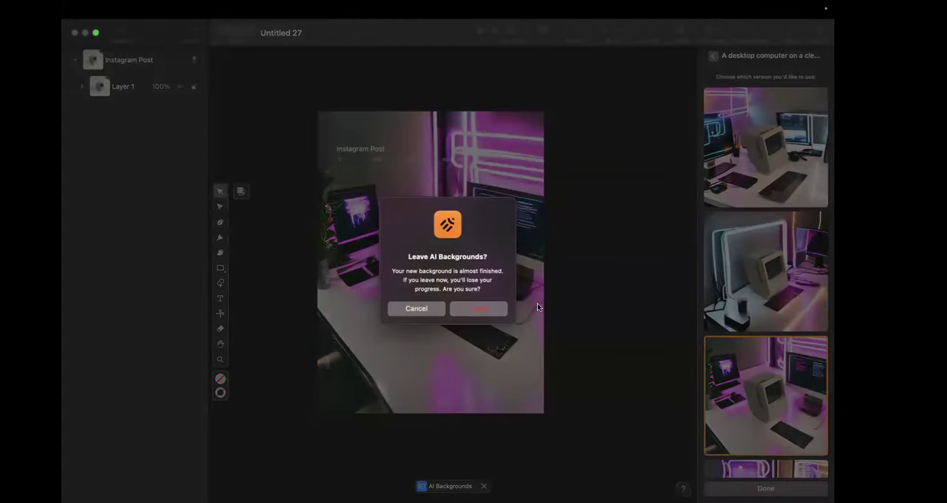
click(481, 312)
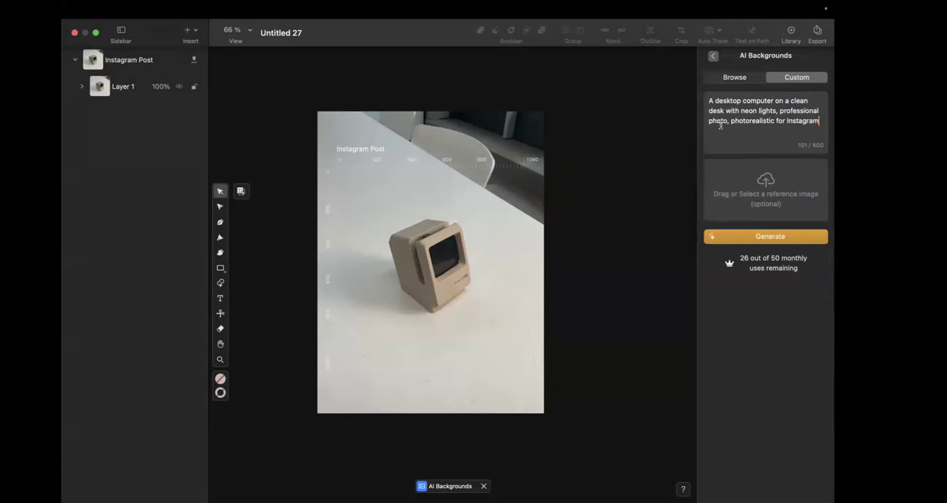
Step: Change the background prompt to "A desktop computer on green grass field, photorealistic for Instagram"
drag(729, 121, 788, 106)
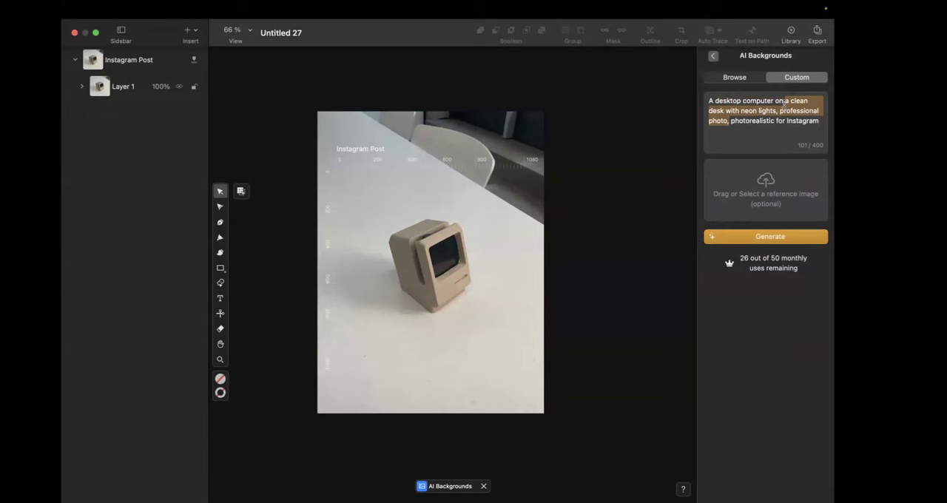
text(ass)
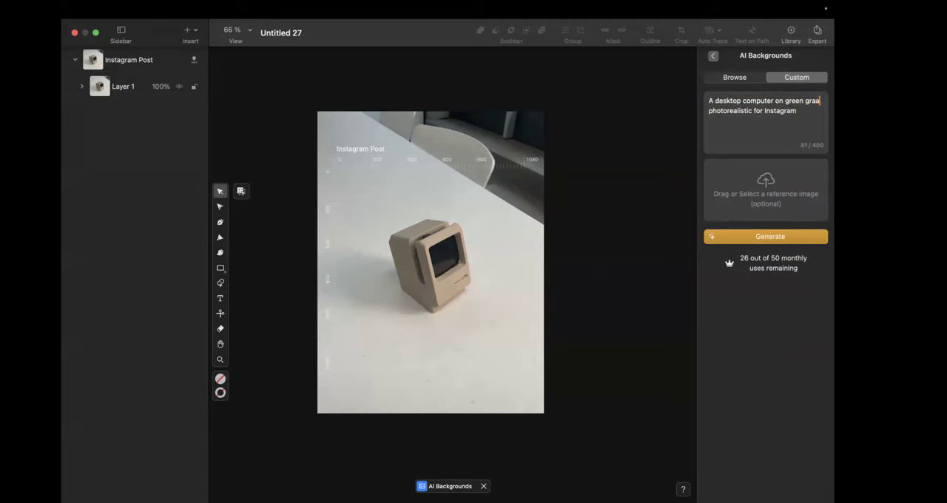
text(field photorealistic for)
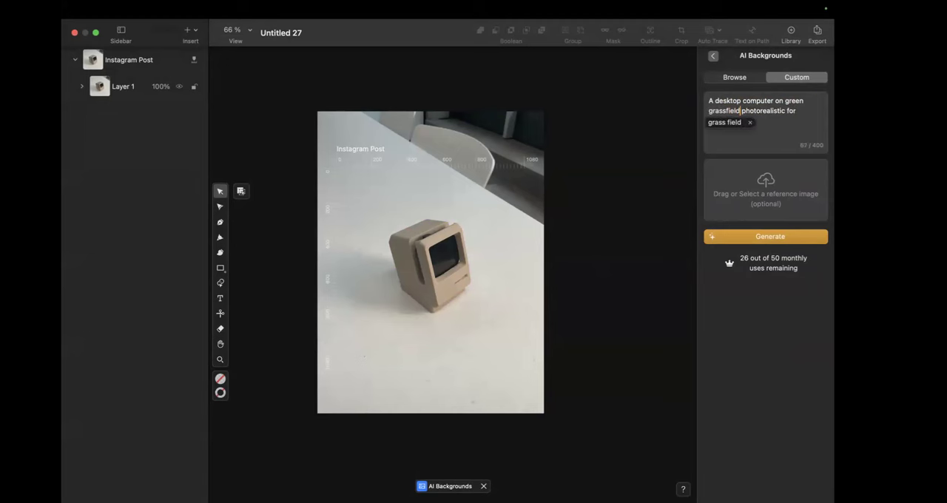
click(727, 123)
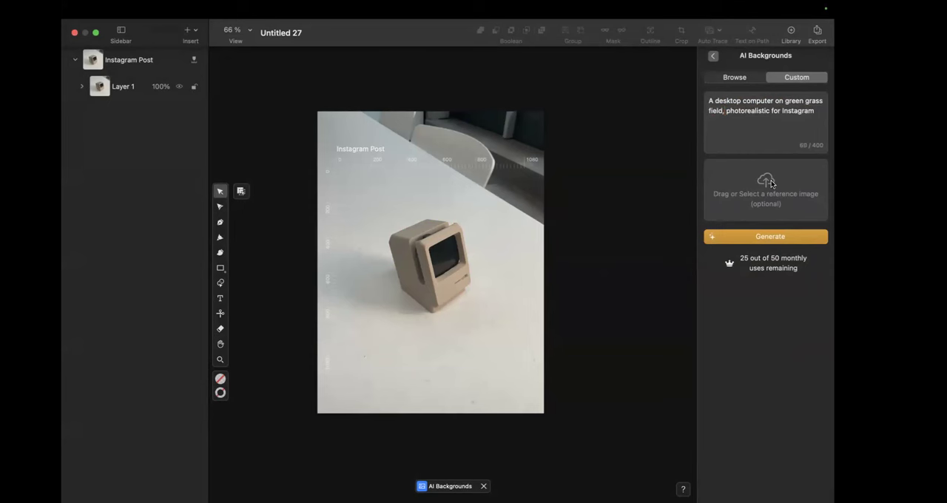
Step: Add grass.png from the desktop's references folder as the reference image and return the document window to full screen
click(95, 33)
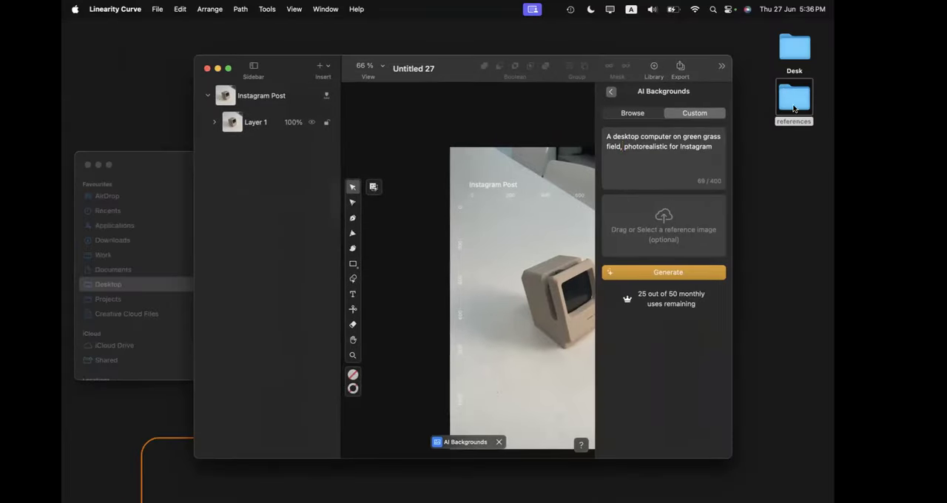
double_click(794, 103)
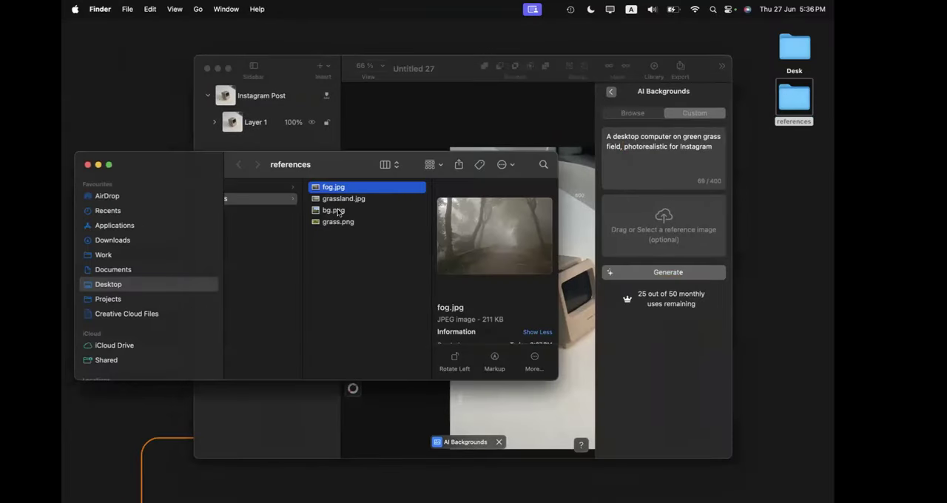
click(333, 210)
click(334, 222)
drag(337, 223, 665, 198)
click(300, 74)
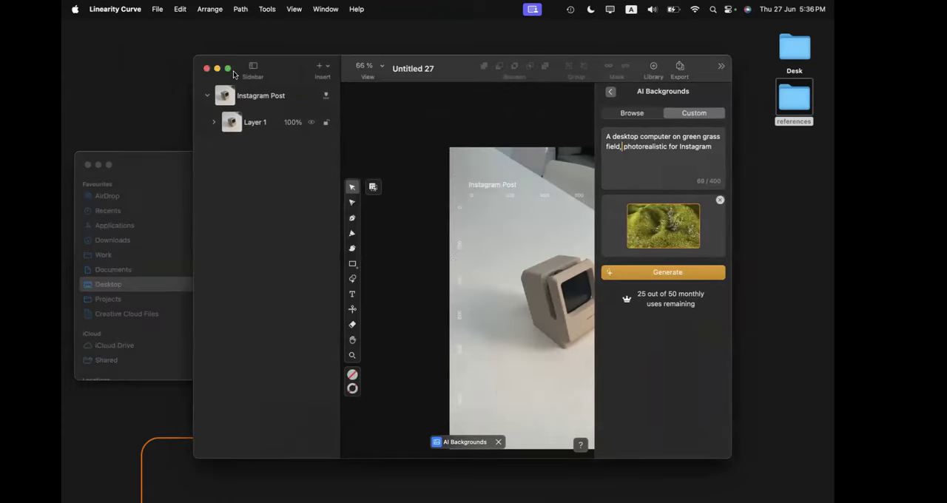
click(230, 68)
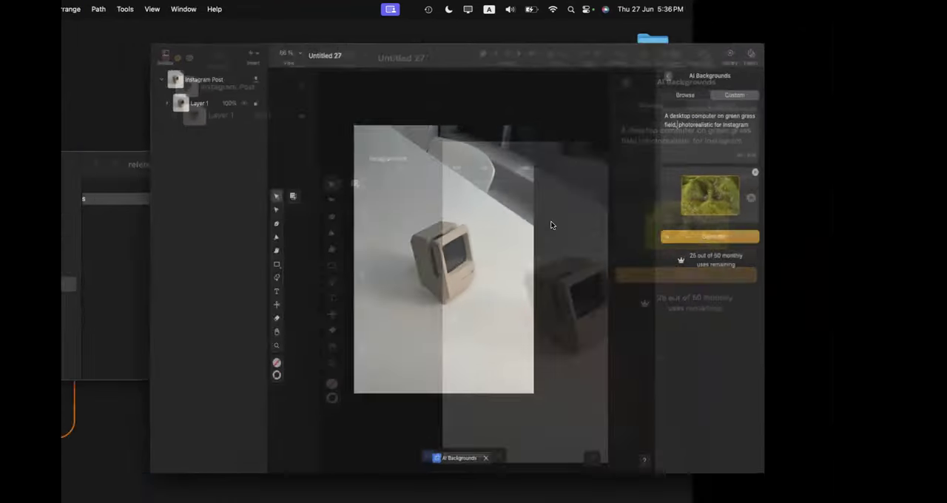
Step: Generate background versions from the green grass field prompt and the grass reference image
click(771, 237)
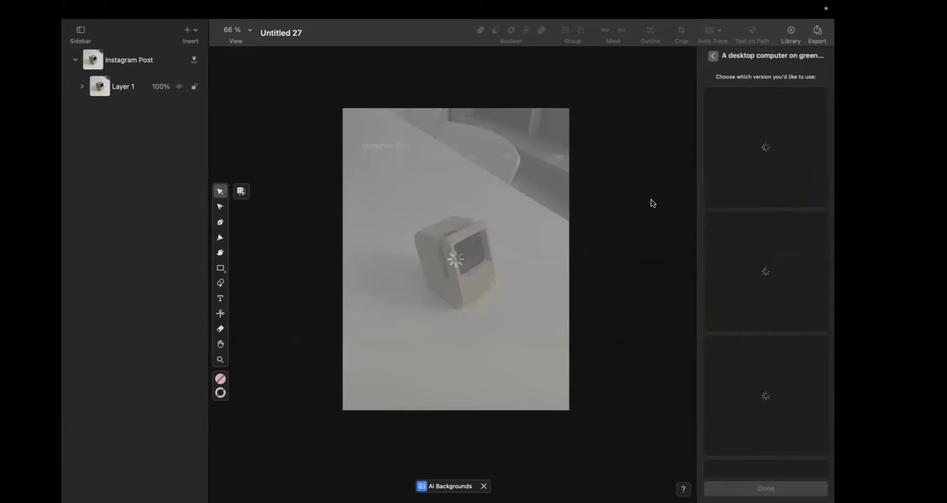
scroll(652, 201, right, 1)
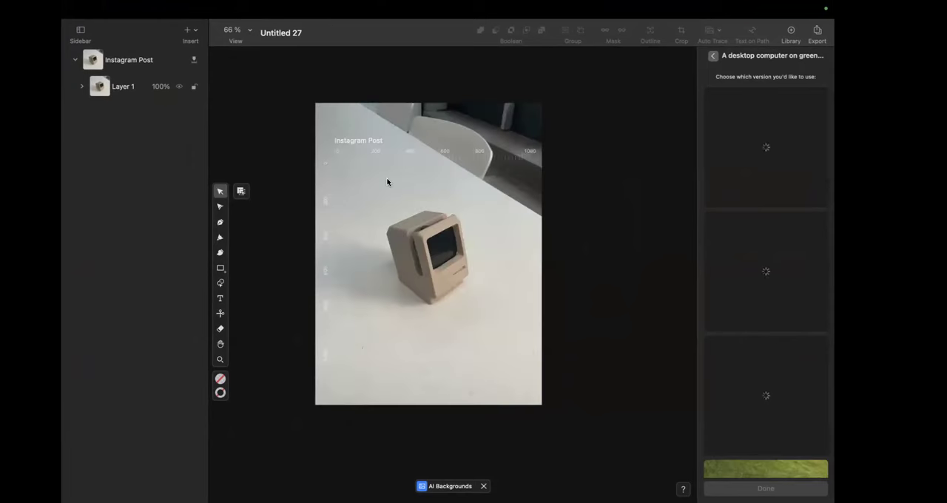
scroll(757, 319, down, 3)
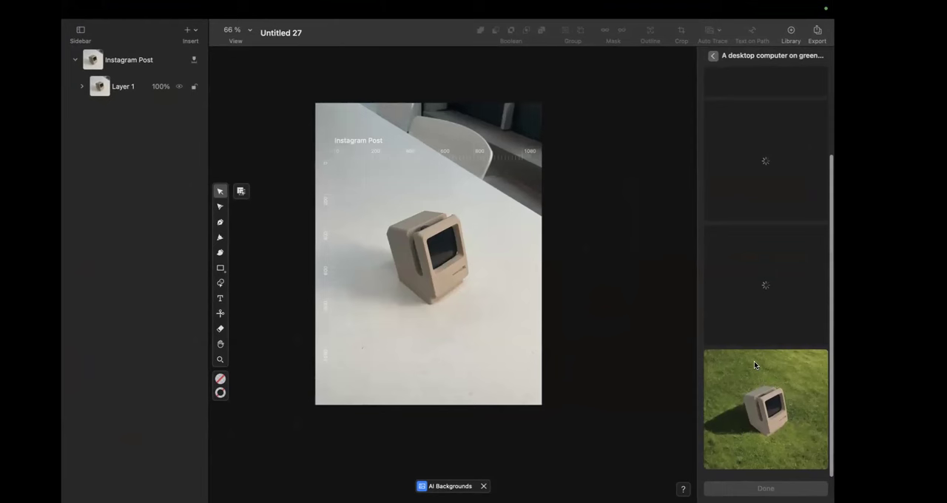
scroll(755, 397, up, 3)
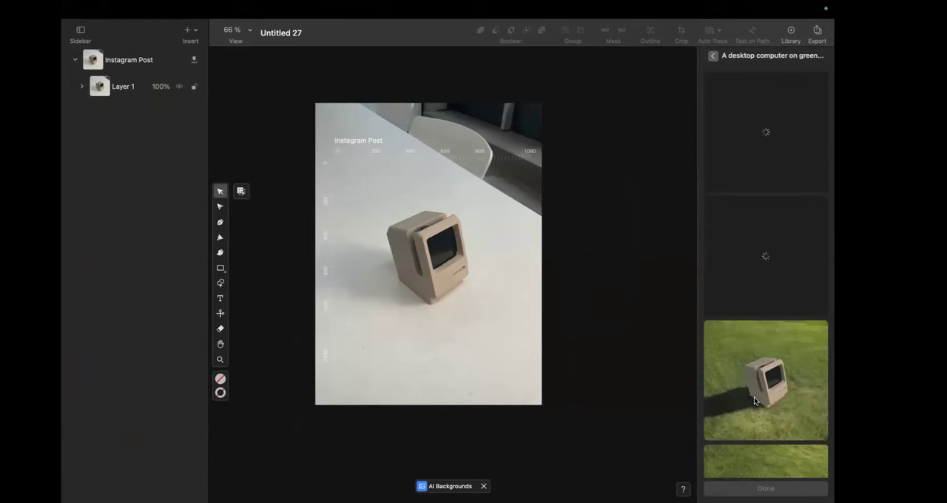
scroll(755, 400, up, 1)
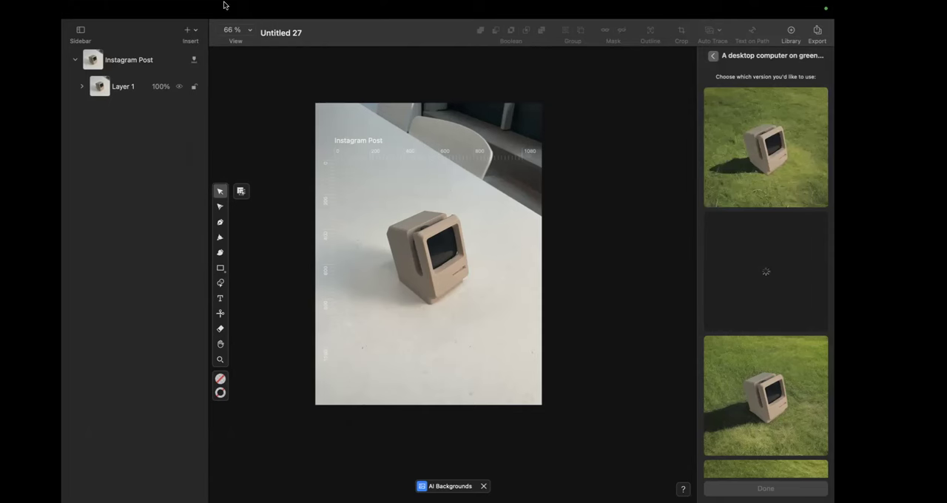
mouse_move(224, 2)
click(157, 9)
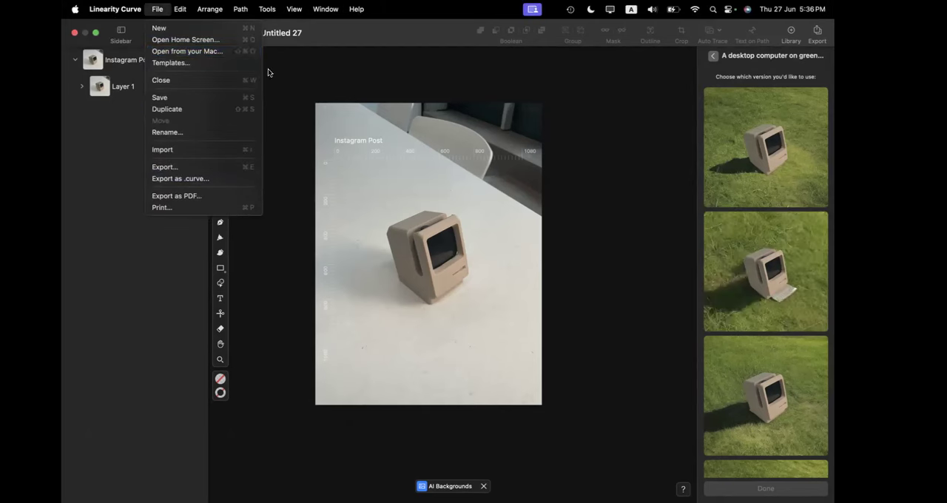
click(770, 194)
Step: Preview the first and fourth grass field versions on the artboard and examine the computer's edges and shadow up close
click(739, 178)
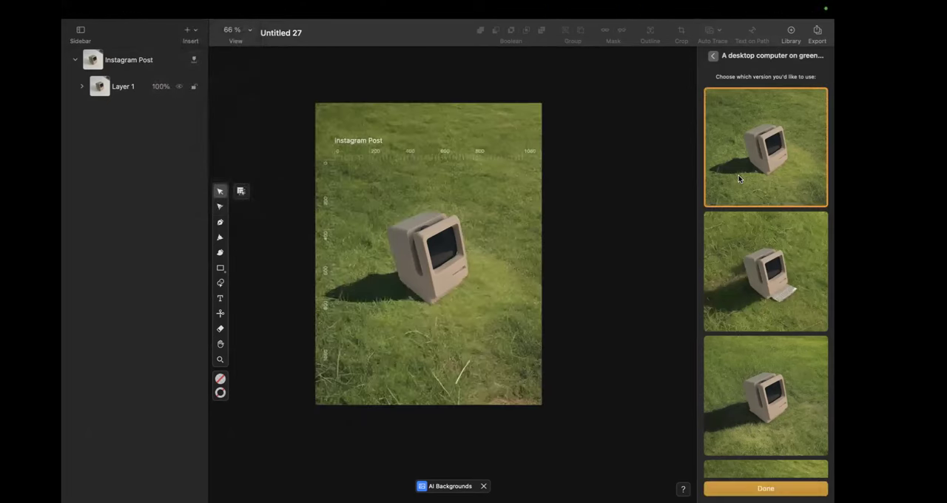
scroll(734, 301, down, 2)
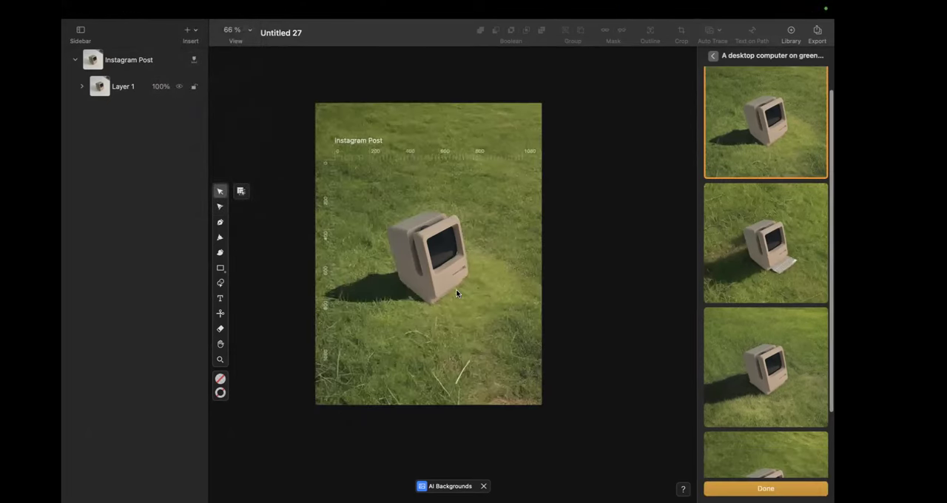
scroll(456, 293, up, 5)
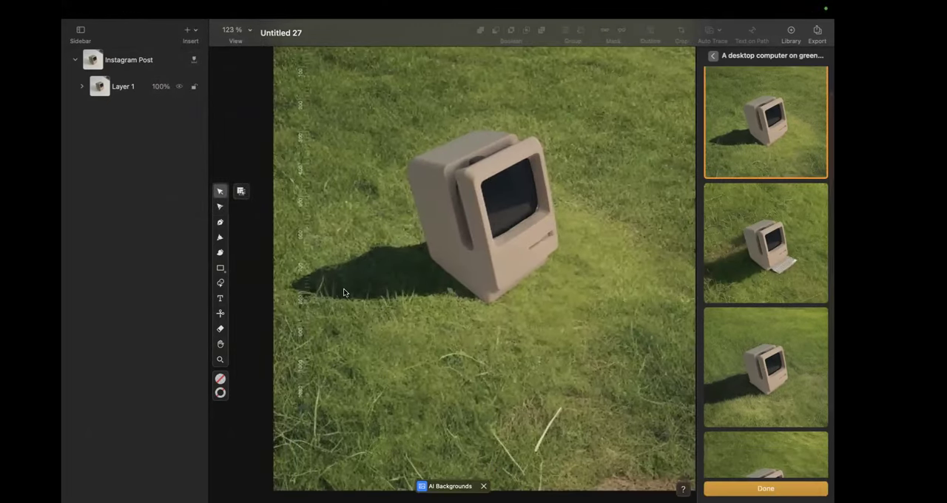
scroll(343, 291, down, 2)
scroll(797, 386, down, 3)
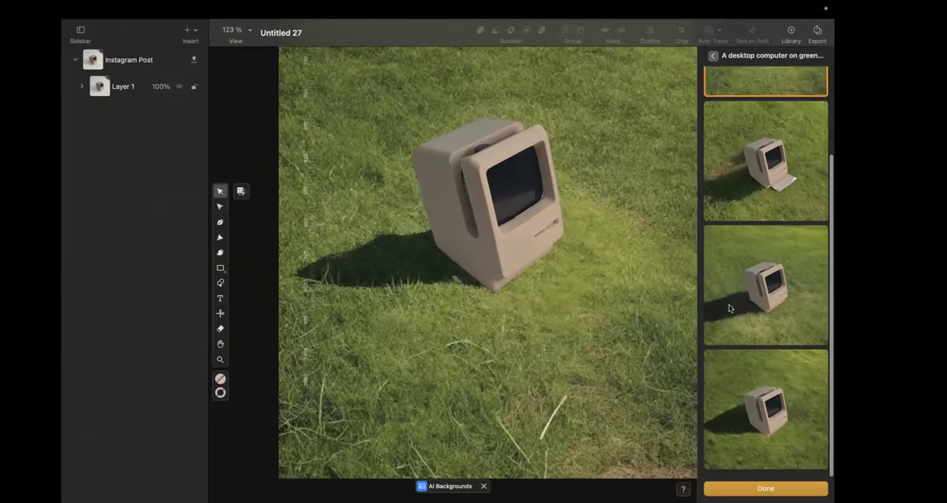
click(733, 415)
scroll(391, 239, down, 5)
scroll(391, 239, up, 5)
scroll(392, 241, down, 3)
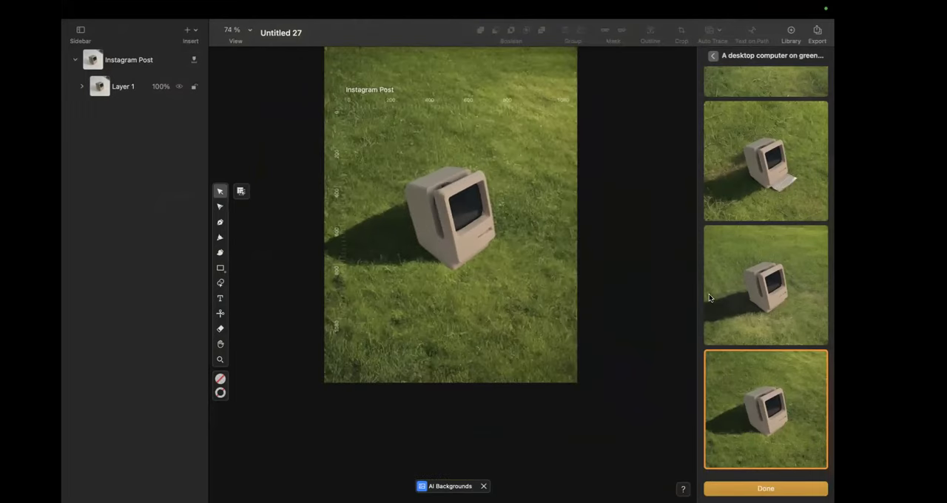
Step: Choose the third grass field version and apply it as the photo's background
click(729, 292)
scroll(409, 290, up, 2)
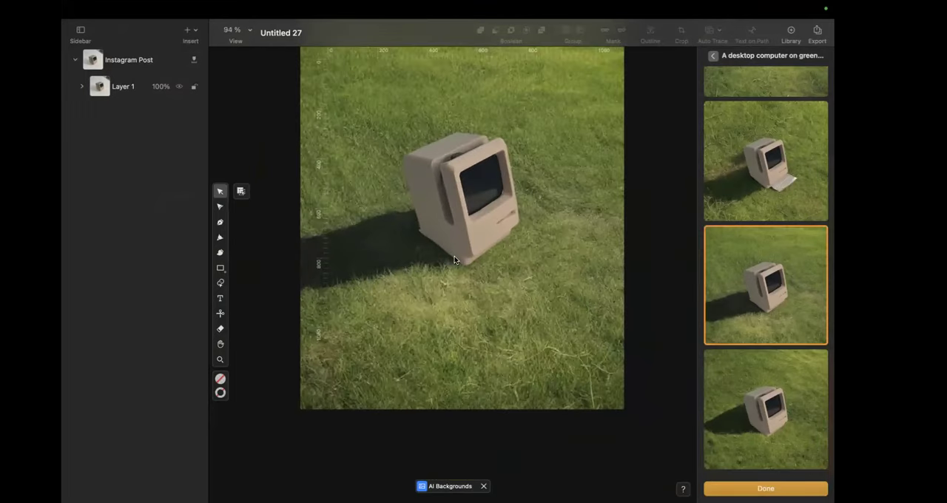
scroll(419, 262, up, 4)
scroll(413, 265, down, 5)
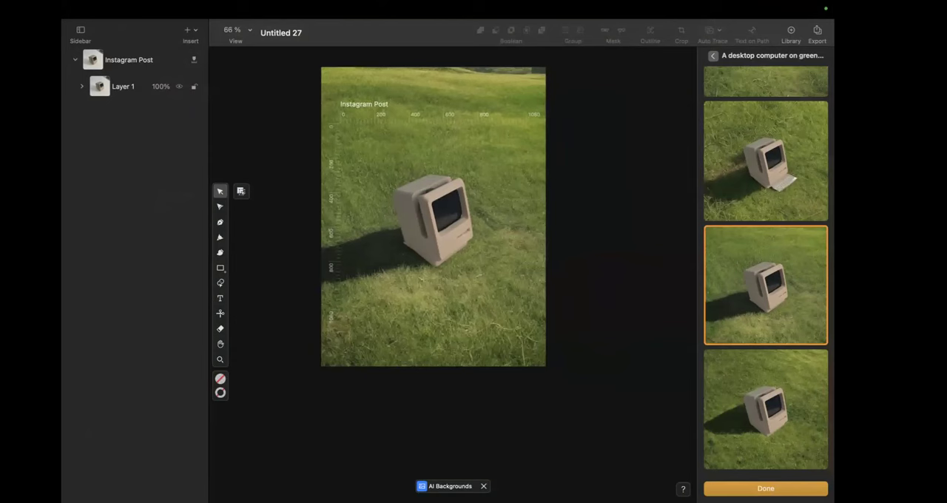
click(766, 488)
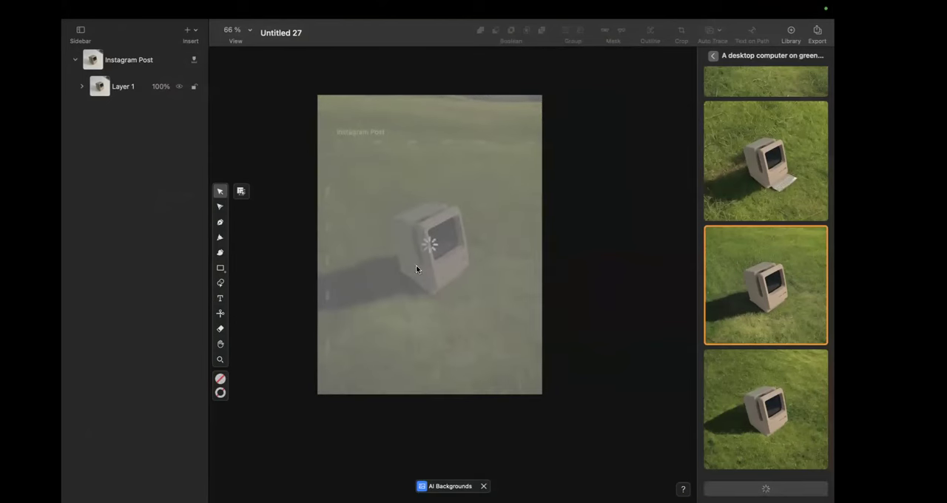
Step: Open the "Live" document with "The best seller." layout from the home screen and show it in full screen
click(157, 9)
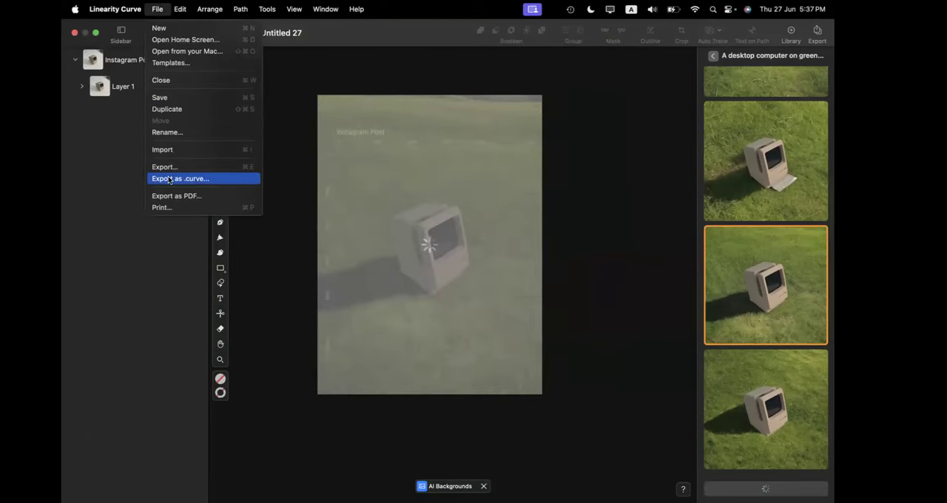
click(165, 42)
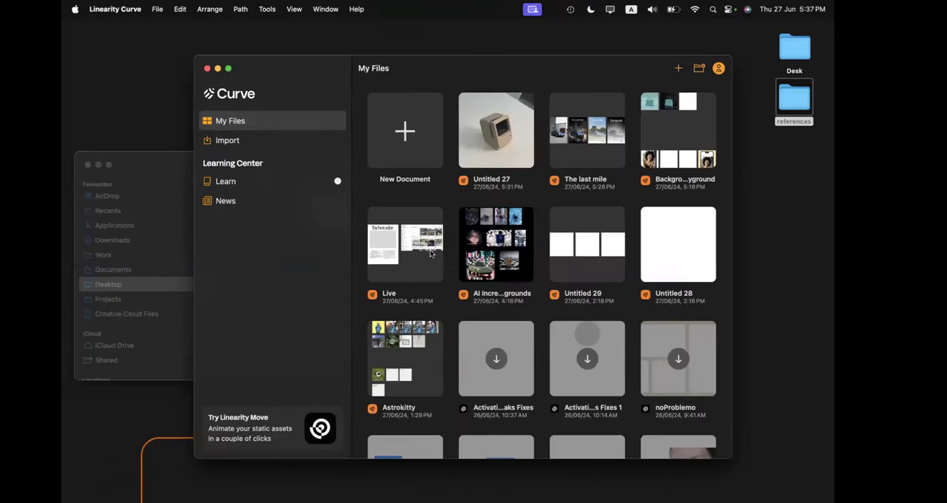
double_click(403, 242)
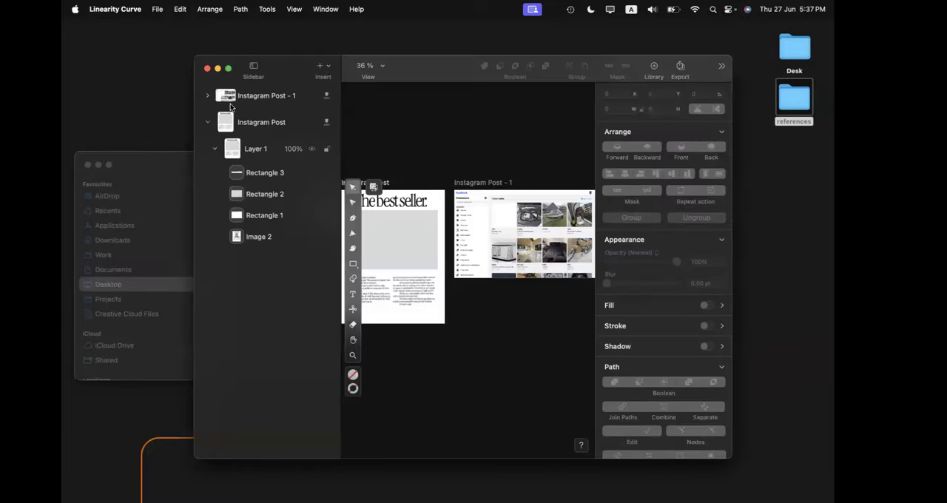
click(228, 68)
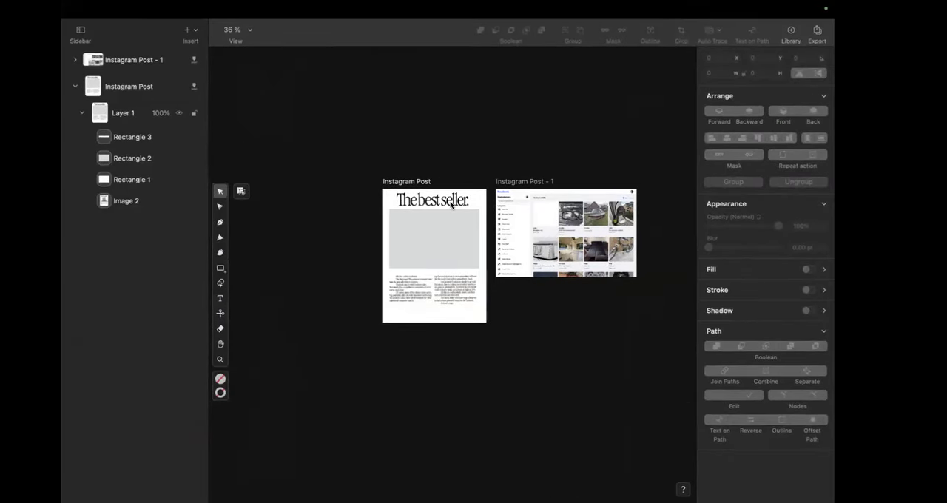
scroll(440, 241, up, 5)
scroll(439, 240, down, 3)
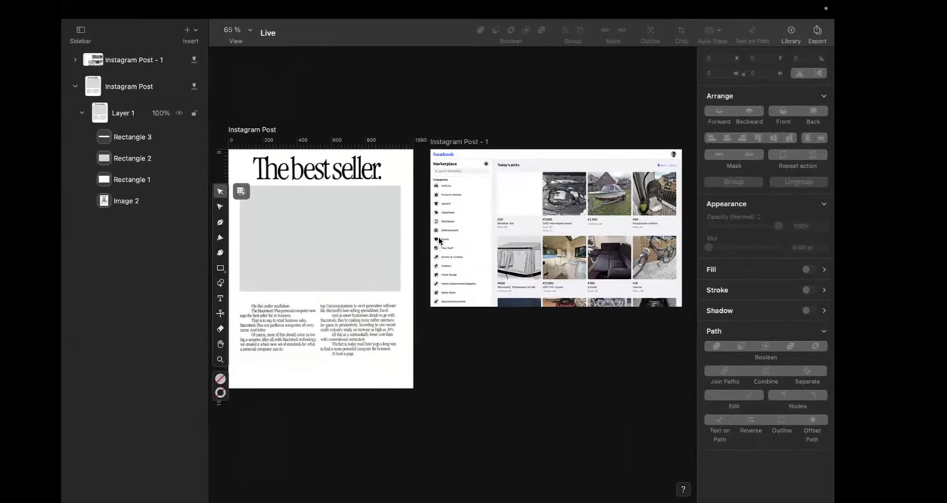
Step: Copy the retro computer photo from the "Untitled 27" document and paste it onto the "Instagram Post - 1" marketplace artboard in "Live"
scroll(438, 241, up, 2)
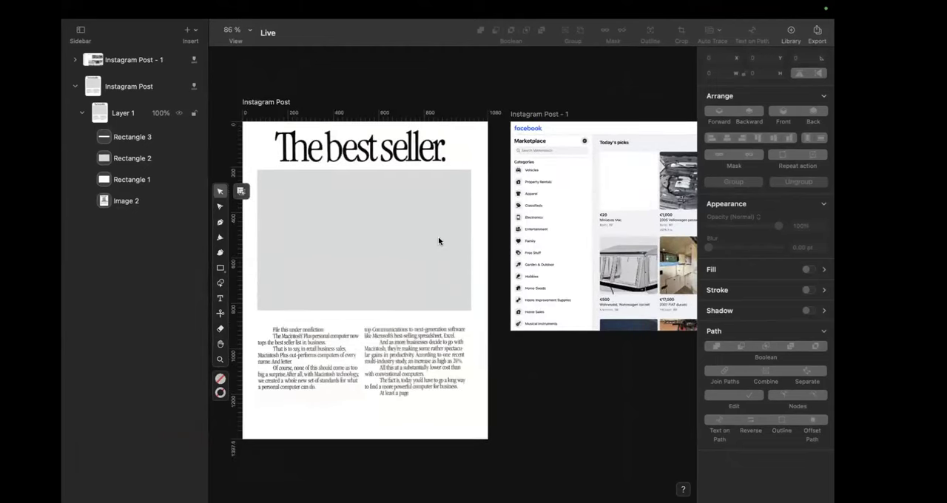
key(ctrl+Right)
click(440, 216)
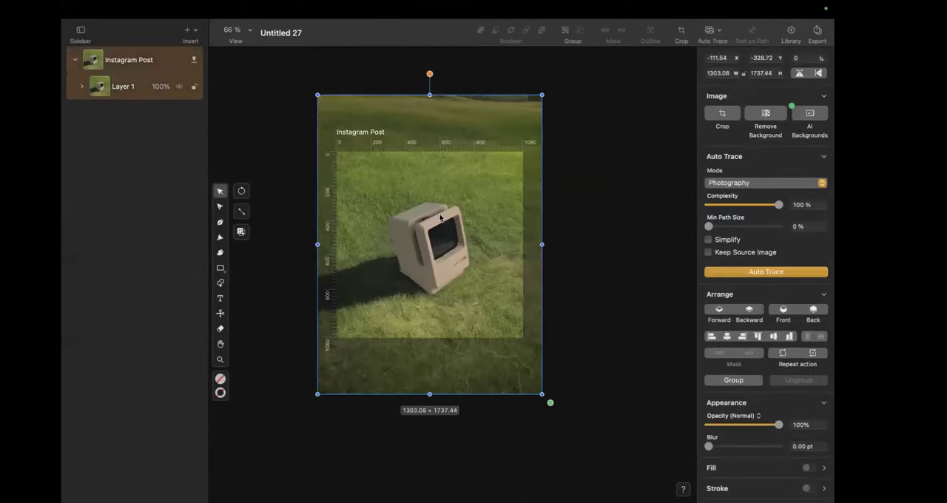
key(ctrl+Left)
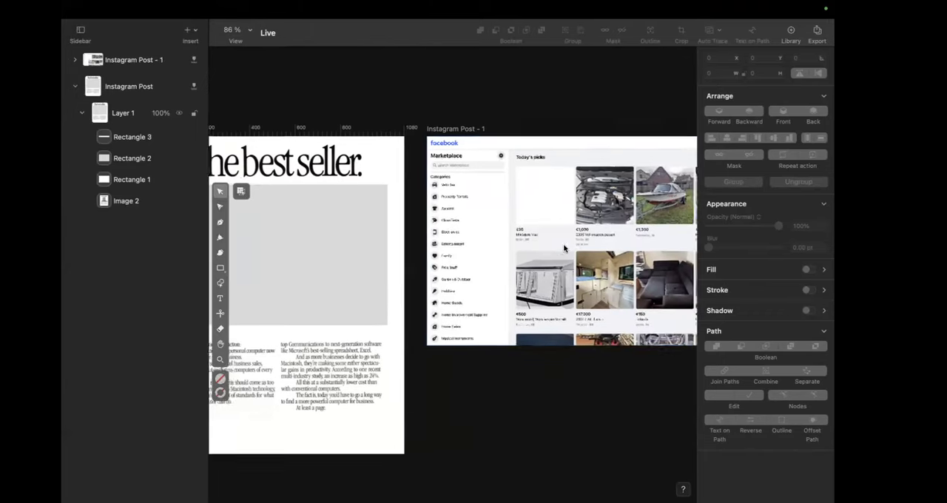
click(451, 129)
scroll(615, 195, right, 5)
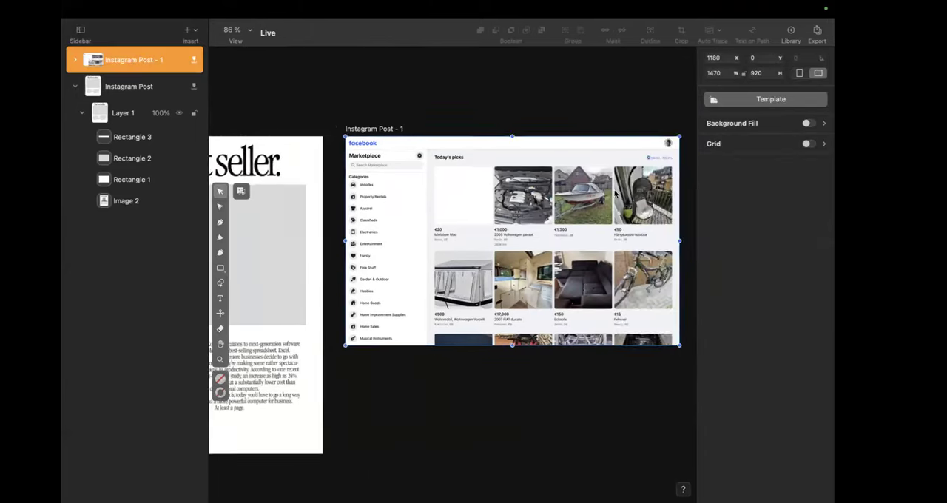
scroll(615, 194, up, 3)
key(super+v)
scroll(557, 179, down, 3)
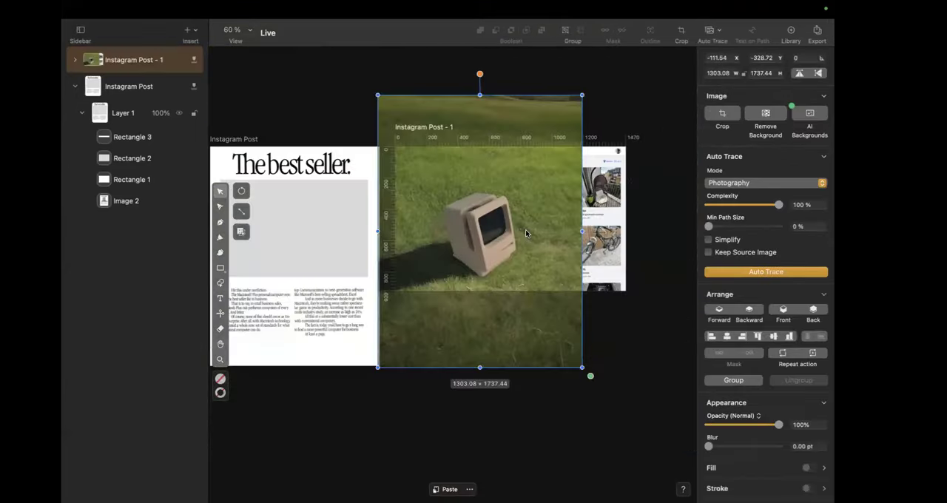
Step: Scale the pasted computer photo down to about 451 × 601 and place it near the first marketplace listing
drag(583, 367, 437, 199)
scroll(521, 240, up, 5)
scroll(521, 240, down, 2)
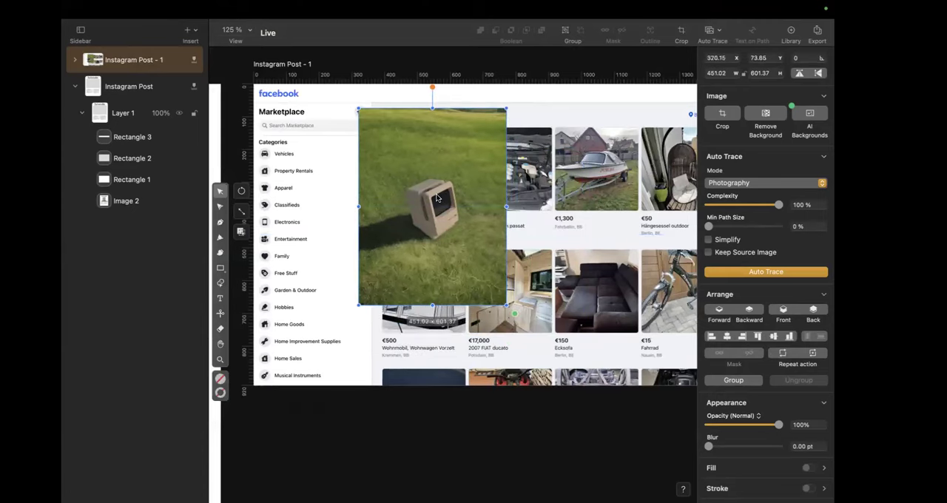
scroll(437, 199, up, 3)
Step: Crop the photo on all four sides to a nearly square frame around the computer, about 336 × 348
double_click(507, 244)
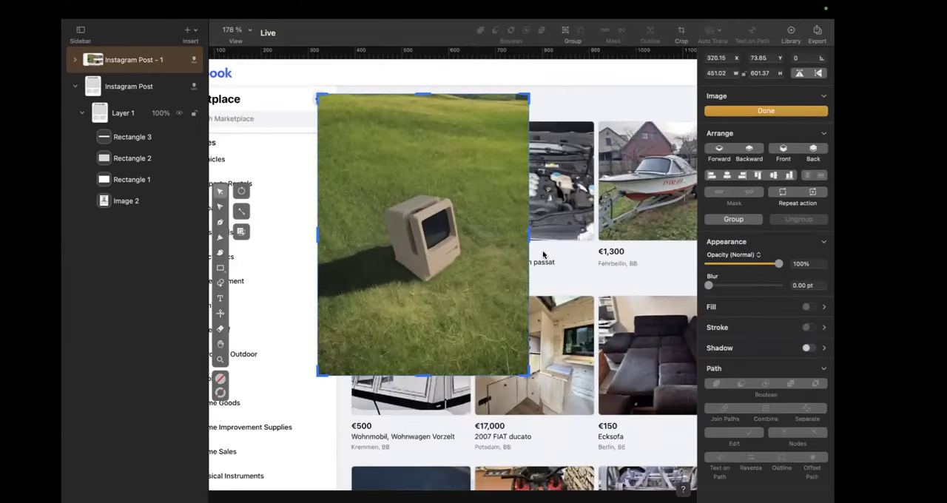
drag(529, 235, 495, 238)
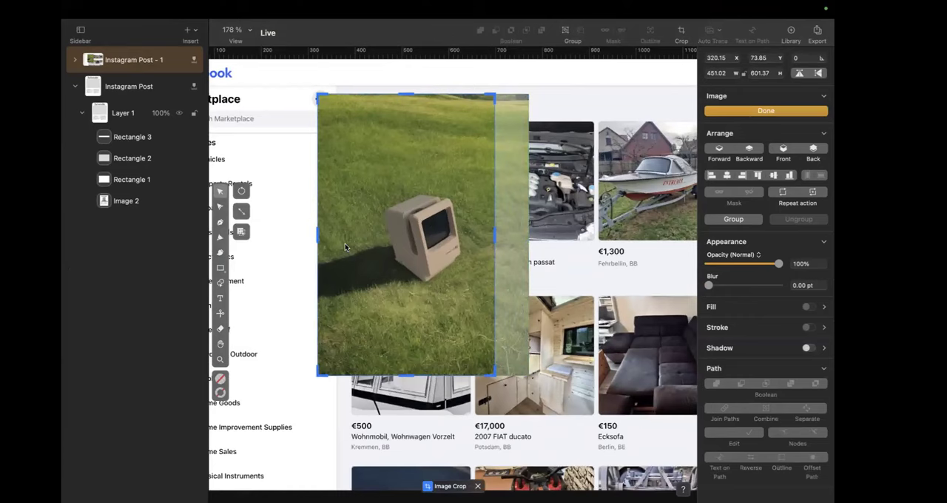
drag(320, 236, 348, 234)
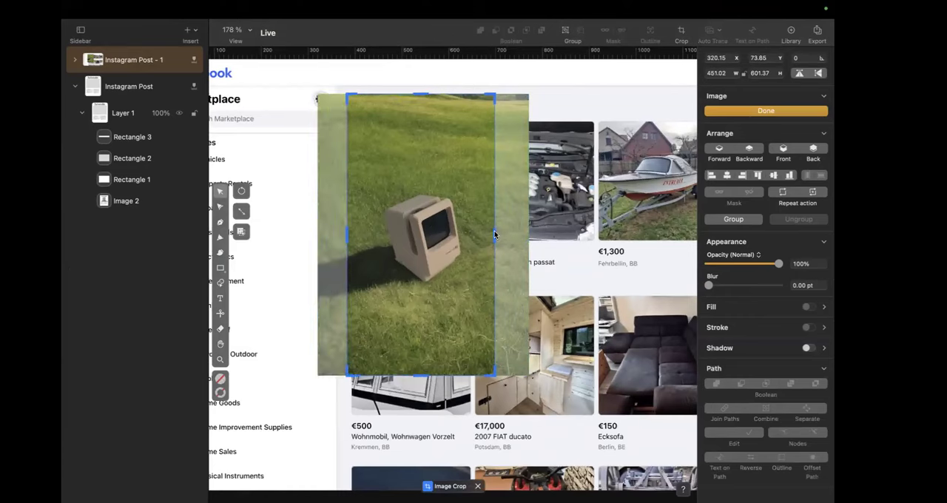
drag(494, 235, 504, 234)
drag(427, 375, 426, 323)
drag(430, 95, 424, 159)
key(Return)
Step: Move the cropped photo over the empty "Miniature Mac" listing and scale it down to about 259 × 268
mouse_move(446, 254)
mouse_down()
mouse_move(462, 218)
mouse_move(447, 219)
mouse_up()
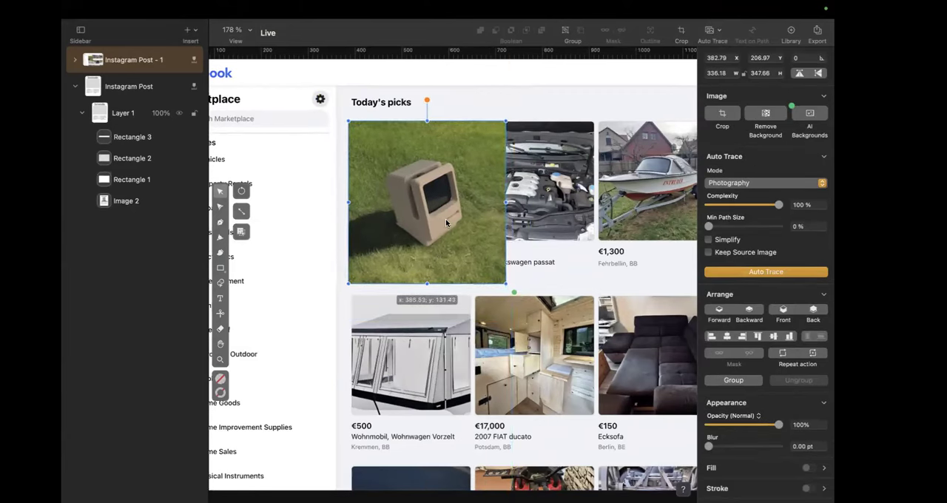
drag(506, 284, 478, 253)
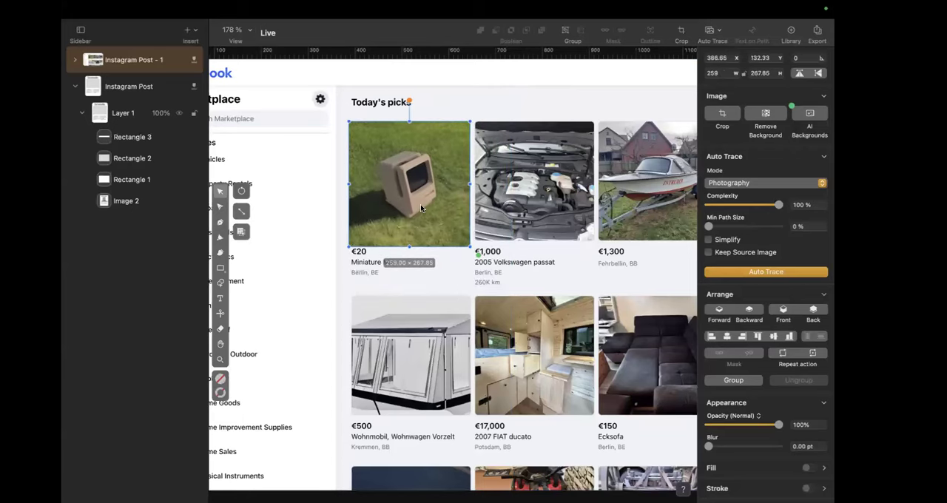
scroll(421, 208, up, 3)
drag(414, 219, 413, 223)
Step: Trim the photo's lower edge to a height of about 253 so it lines up with the neighbouring listing pictures
drag(407, 297, 407, 282)
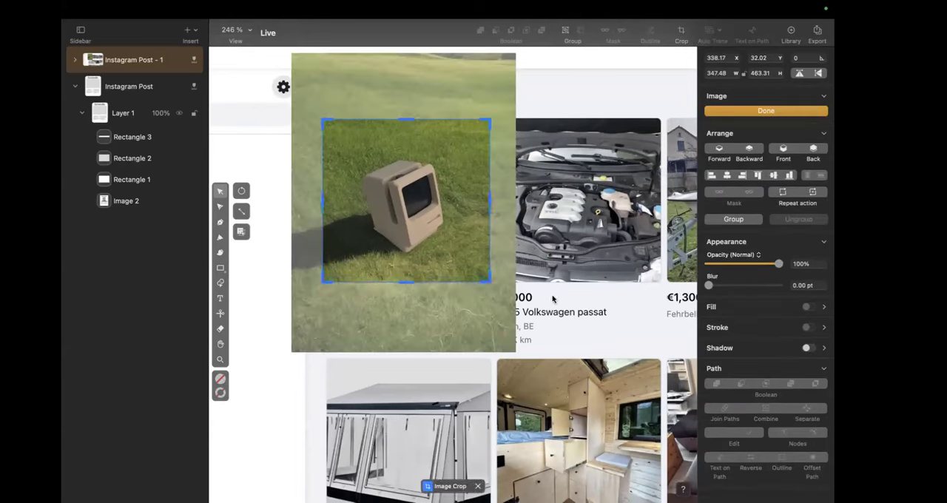
key(Return)
scroll(525, 296, down, 5)
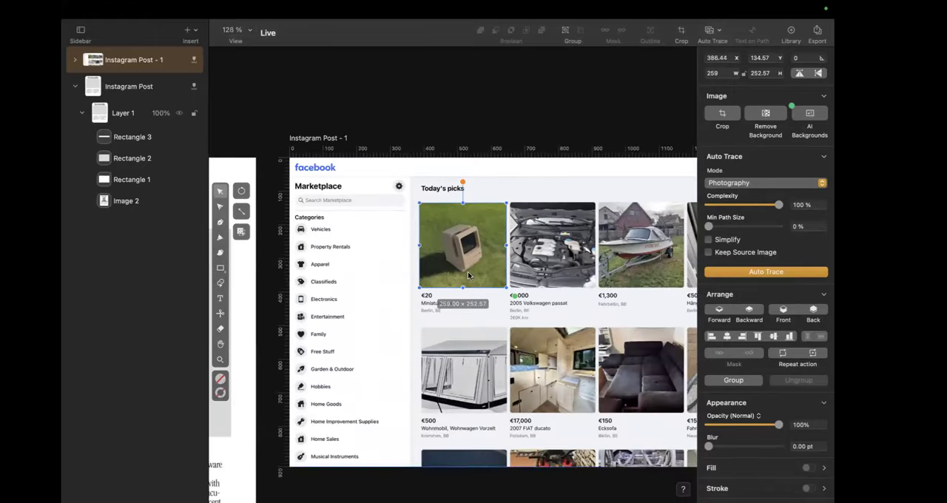
scroll(467, 272, down, 4)
scroll(456, 268, down, 3)
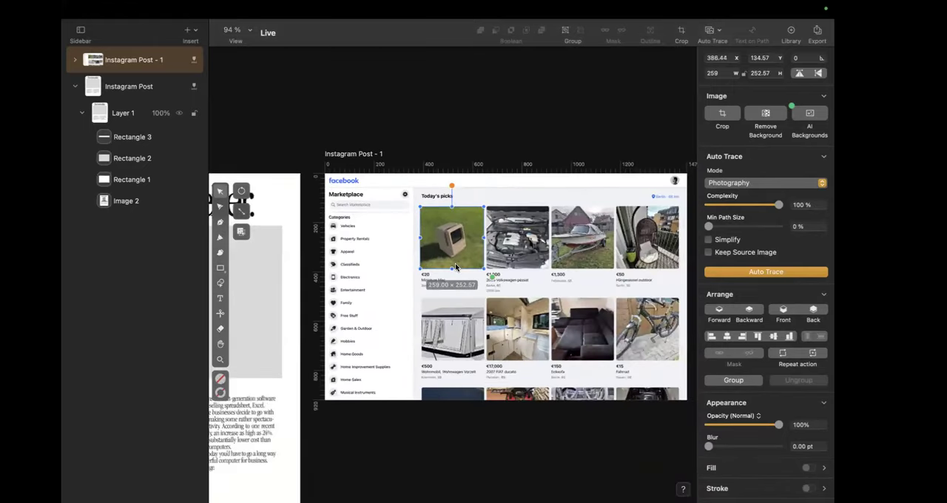
click(522, 253)
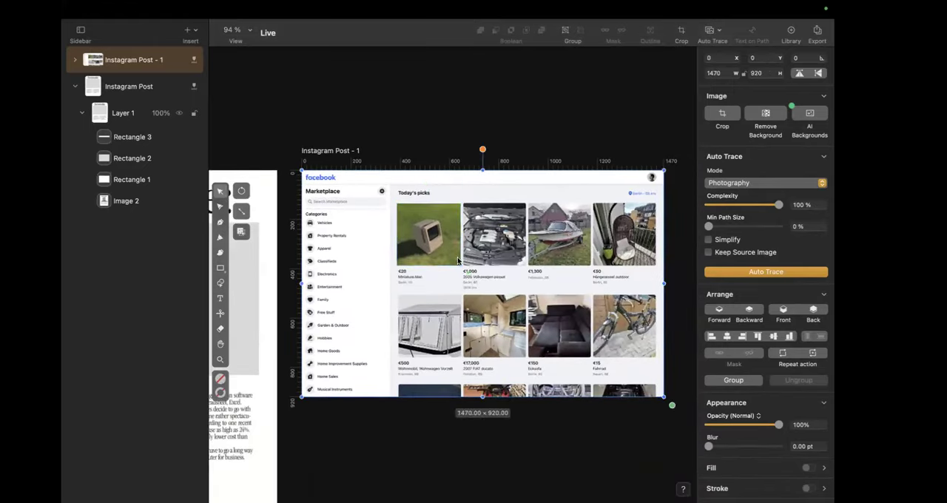
scroll(511, 332, up, 2)
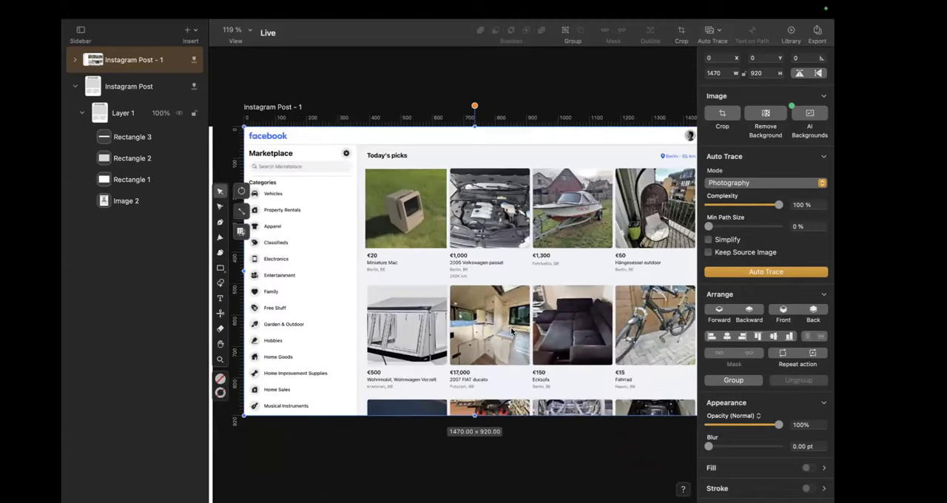
Step: Copy the cropped computer photo and paste it onto "The best seller." artboard, placing it over the upper-left part of the grey placeholder
scroll(511, 331, left, 4)
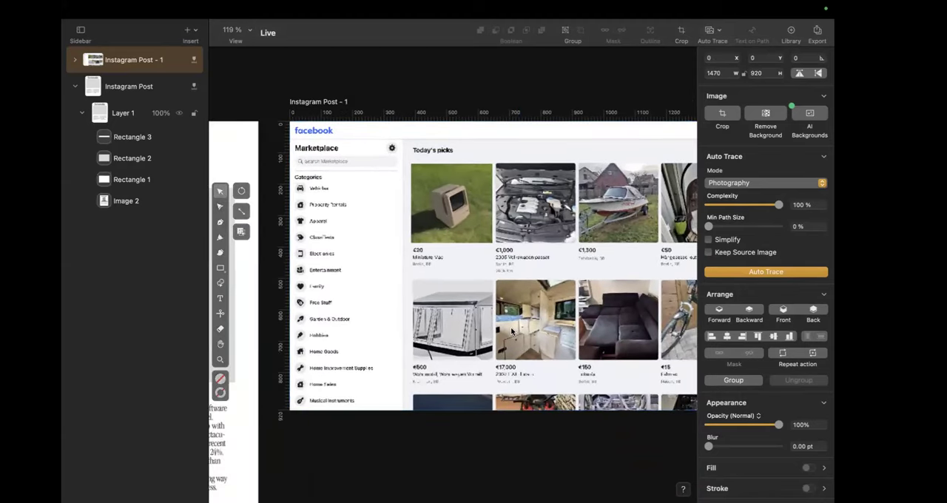
scroll(474, 294, left, 2)
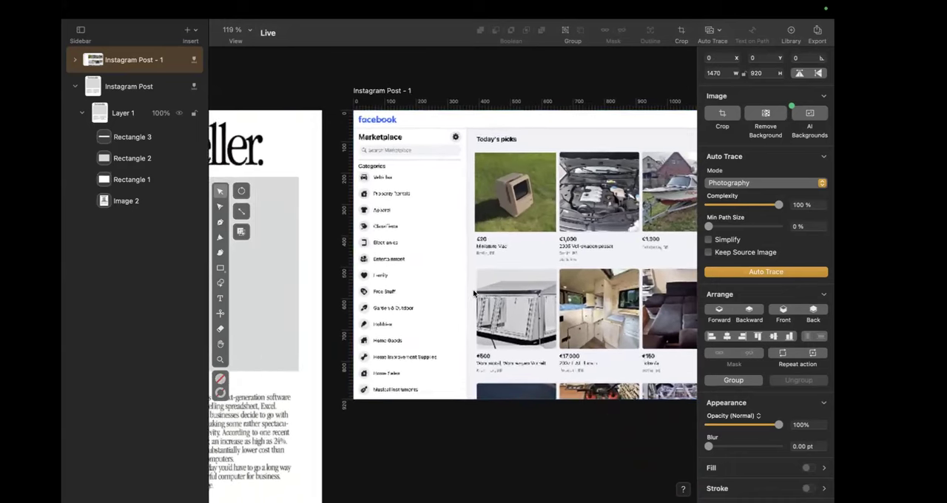
scroll(474, 293, left, 3)
click(580, 214)
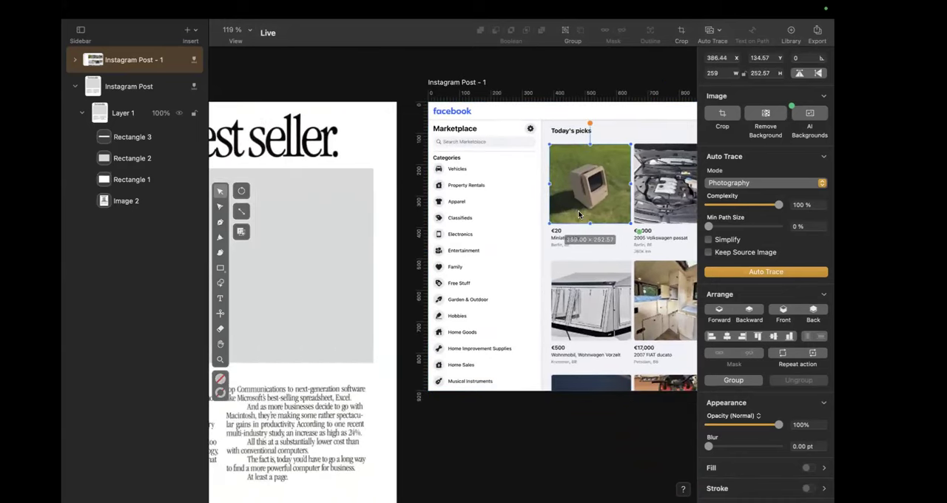
scroll(579, 215, down, 3)
scroll(579, 215, left, 3)
click(337, 126)
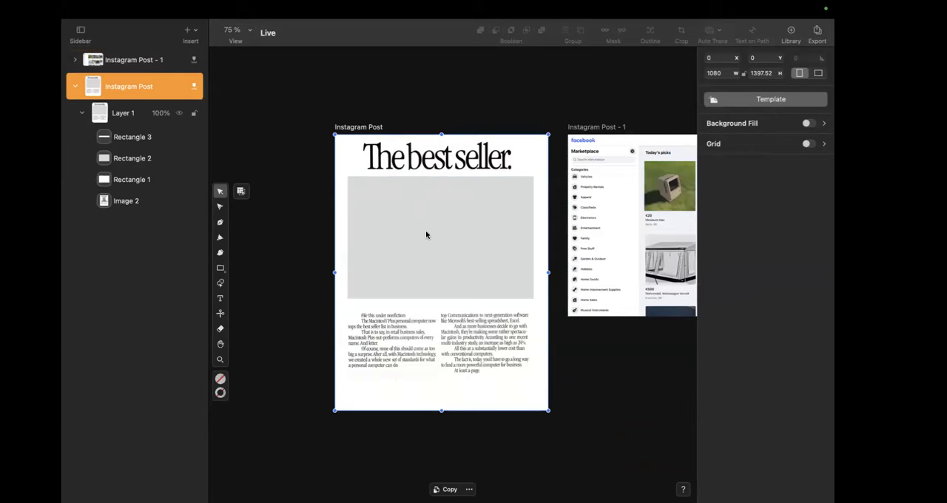
key(super+v)
scroll(439, 259, up, 3)
drag(445, 136, 392, 181)
Step: Widen the pasted photo's crop on both sides to the full width of the original image
double_click(397, 181)
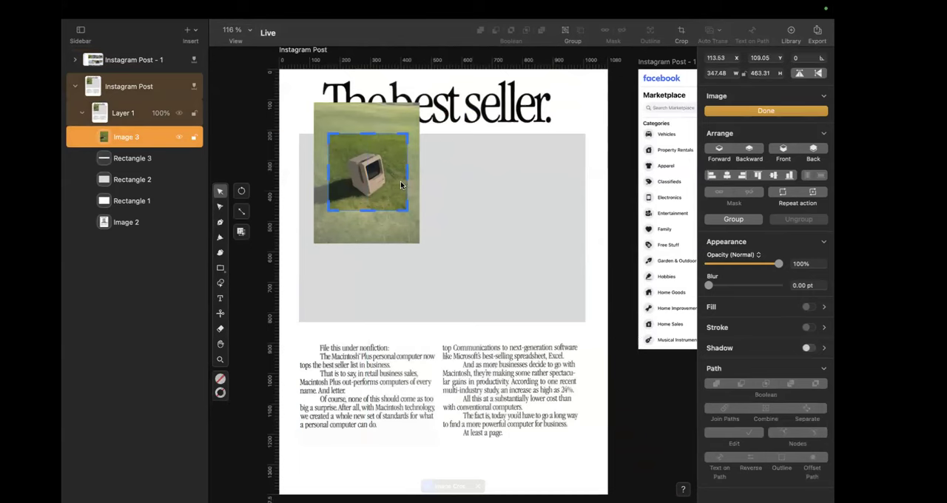
drag(407, 175, 419, 175)
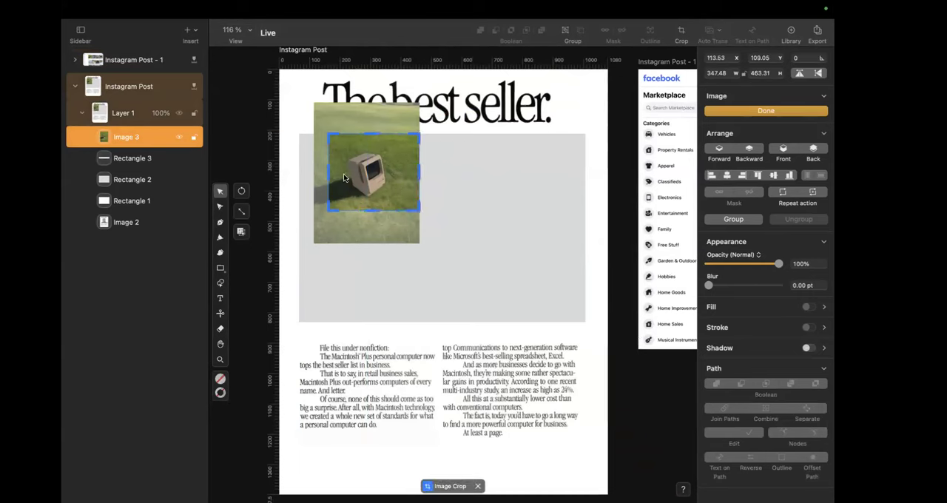
drag(328, 180, 315, 179)
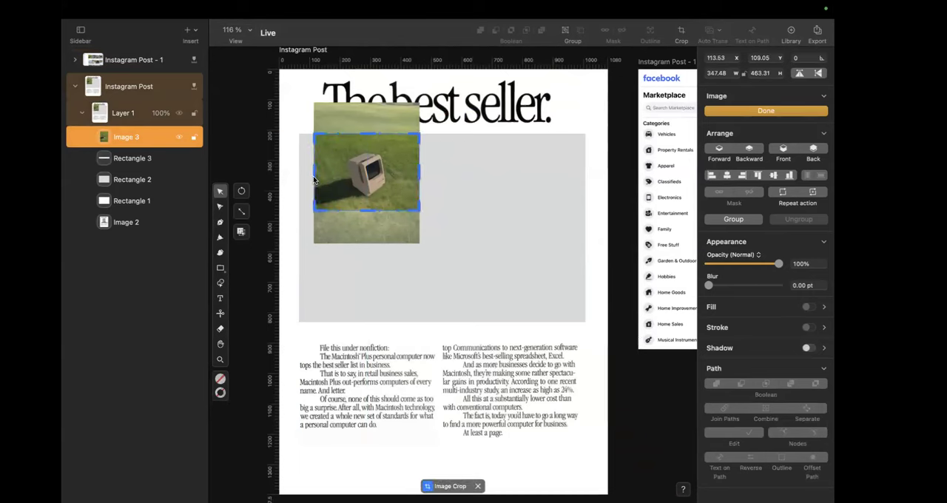
click(472, 197)
Step: Align the photo with the grey placeholder's left edge and enlarge it to the placeholder's width, about 941 × 690
drag(425, 213, 589, 291)
drag(551, 224, 535, 218)
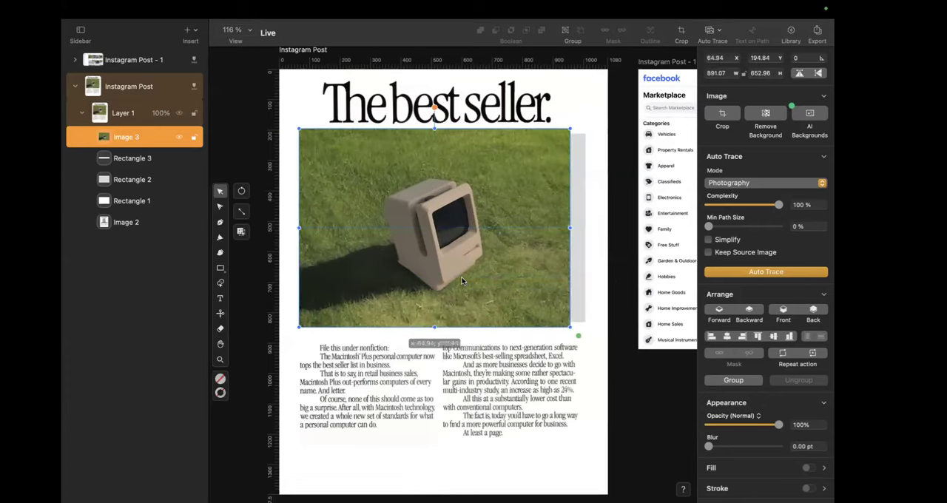
drag(577, 345, 590, 338)
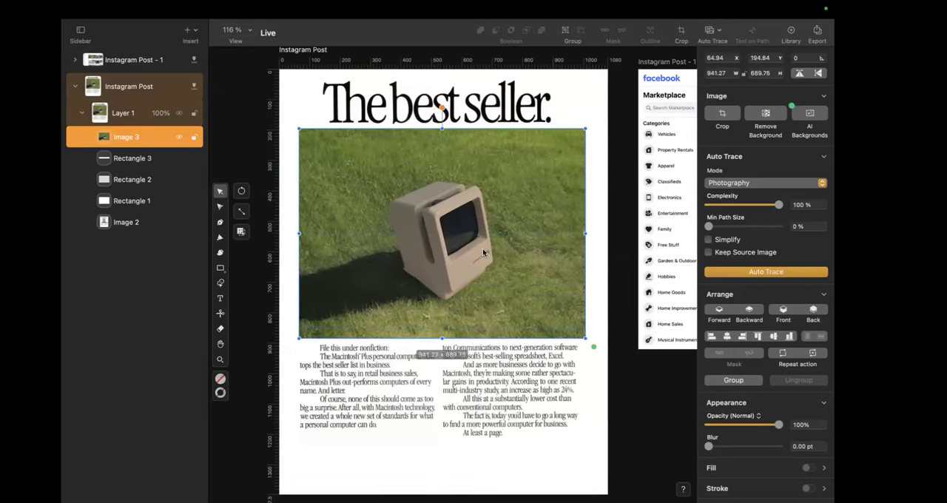
Step: Shift the photo slightly down between the headline and the body text, to a Y position of 207.64
scroll(482, 252, down, 5)
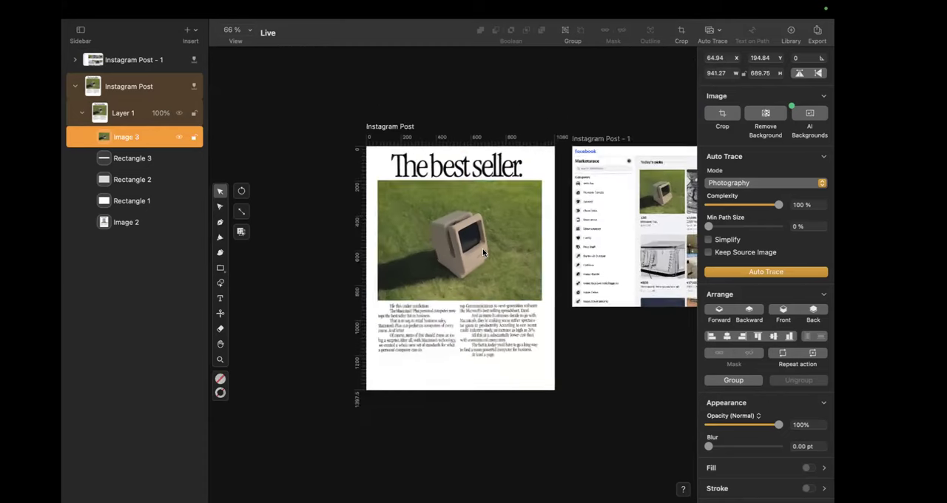
drag(483, 252, 483, 251)
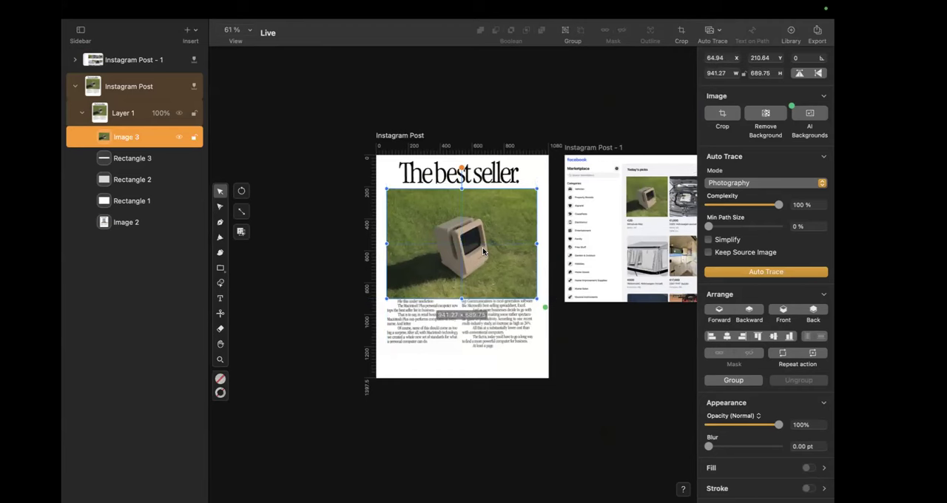
key(Up)
key(Up)
key(Up)
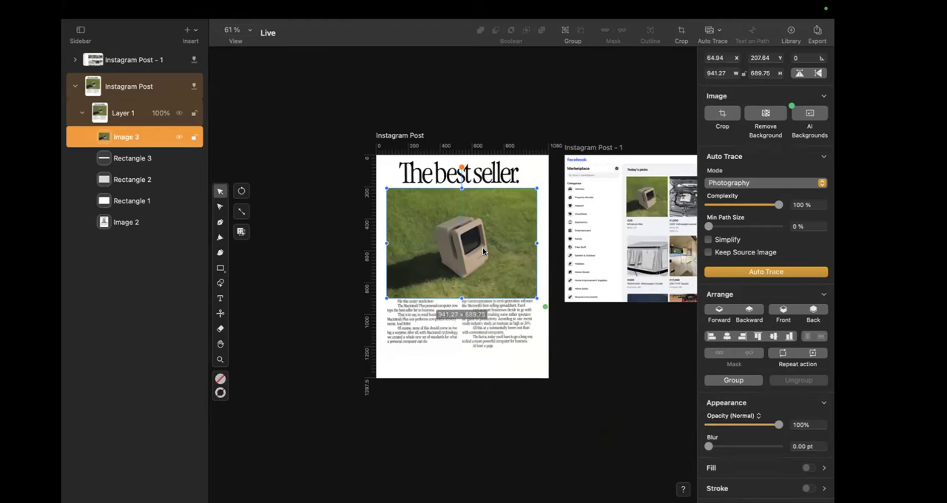
scroll(483, 252, up, 3)
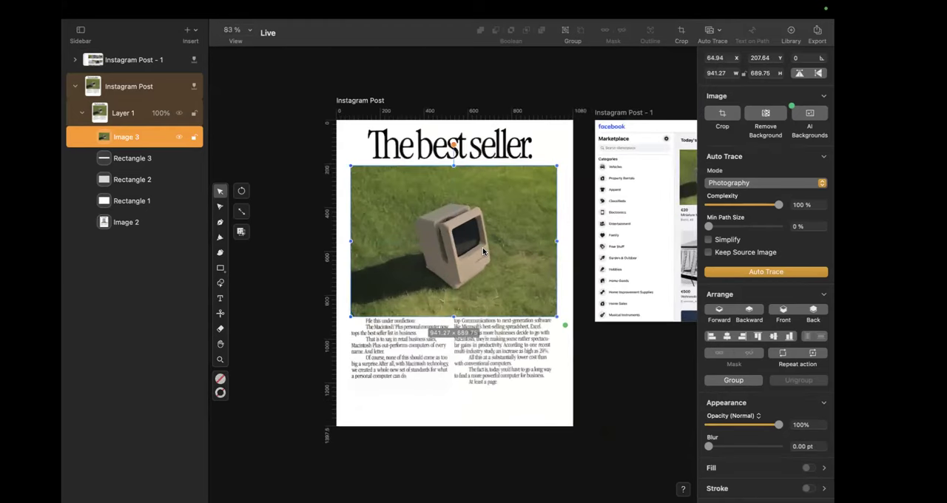
key(Down)
key(Down)
key(Down)
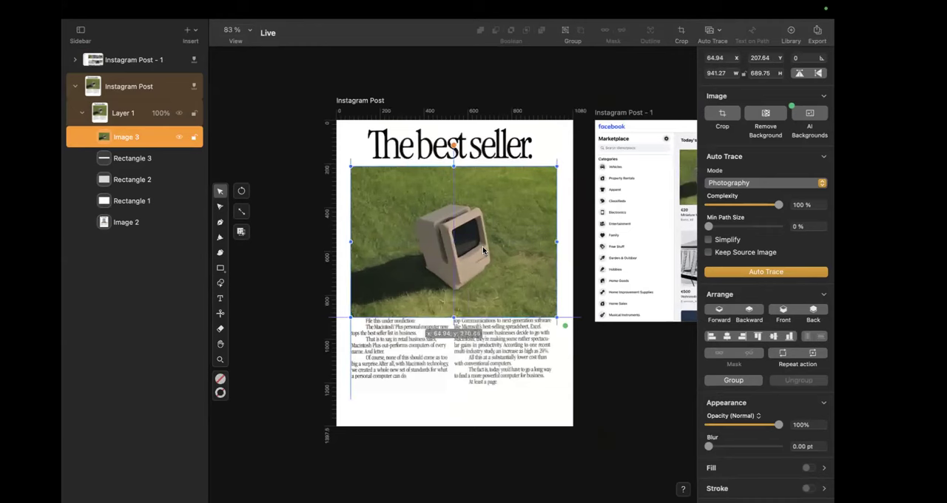
key(Up)
key(Up)
key(Up)
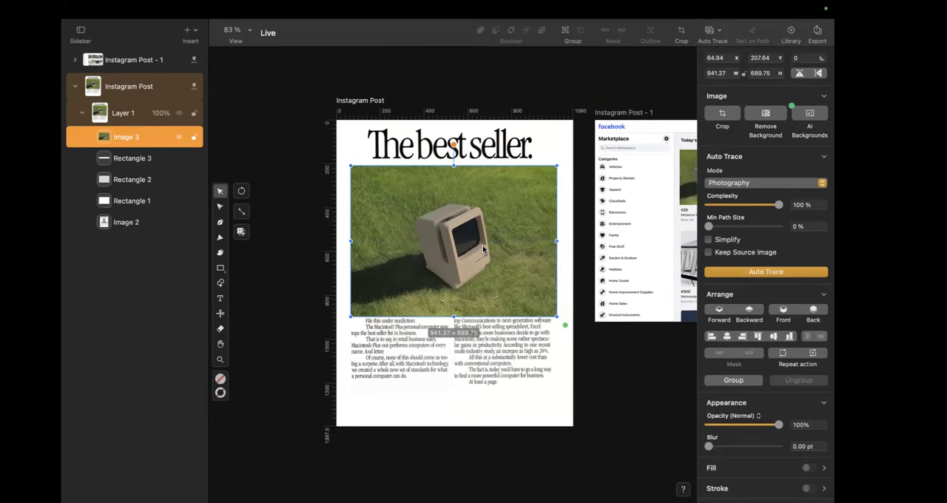
drag(444, 256, 444, 256)
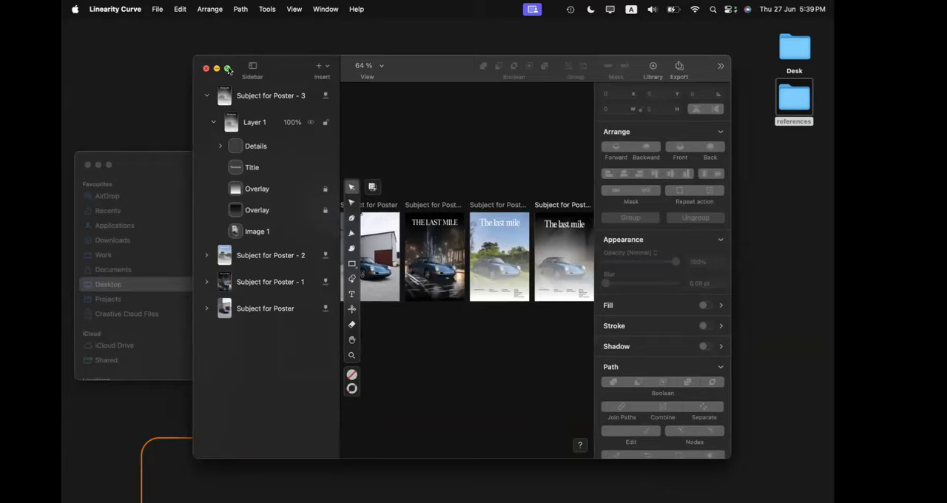
Step: Show the car poster document in full screen and look over "The last mile" poster variants up close
click(234, 68)
scroll(500, 274, up, 5)
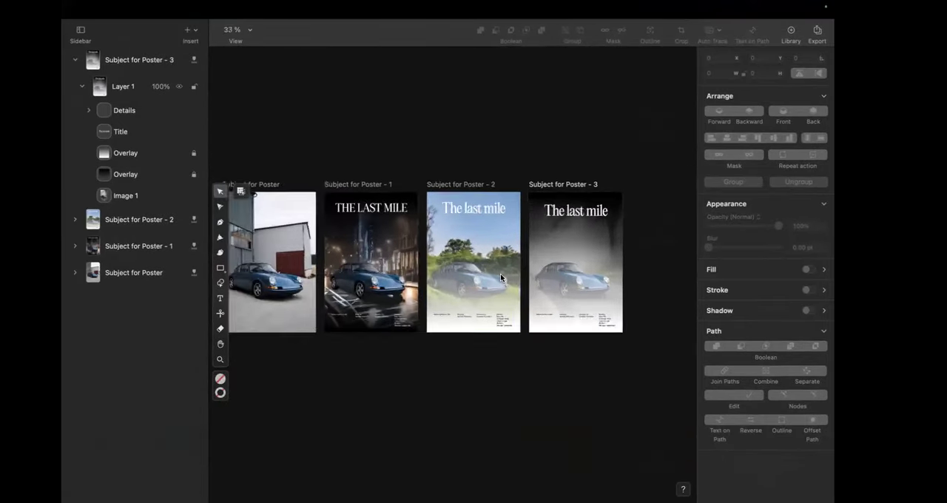
scroll(499, 278, down, 1)
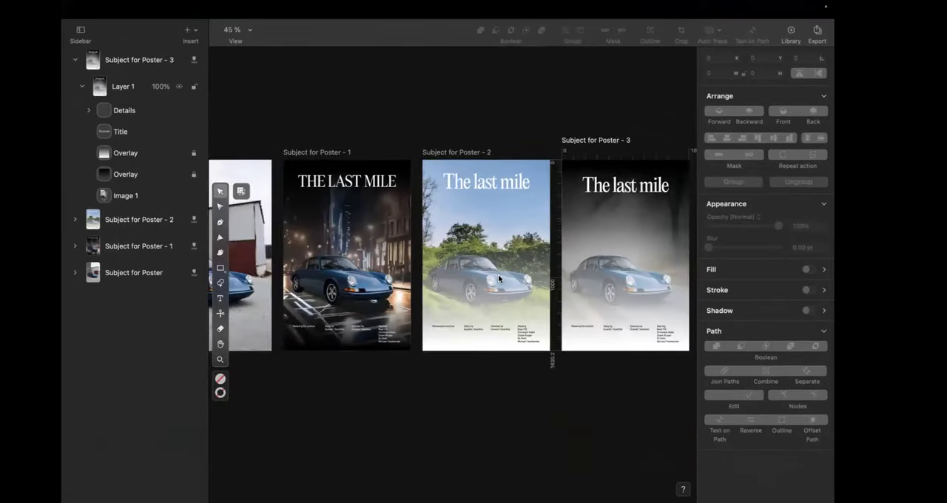